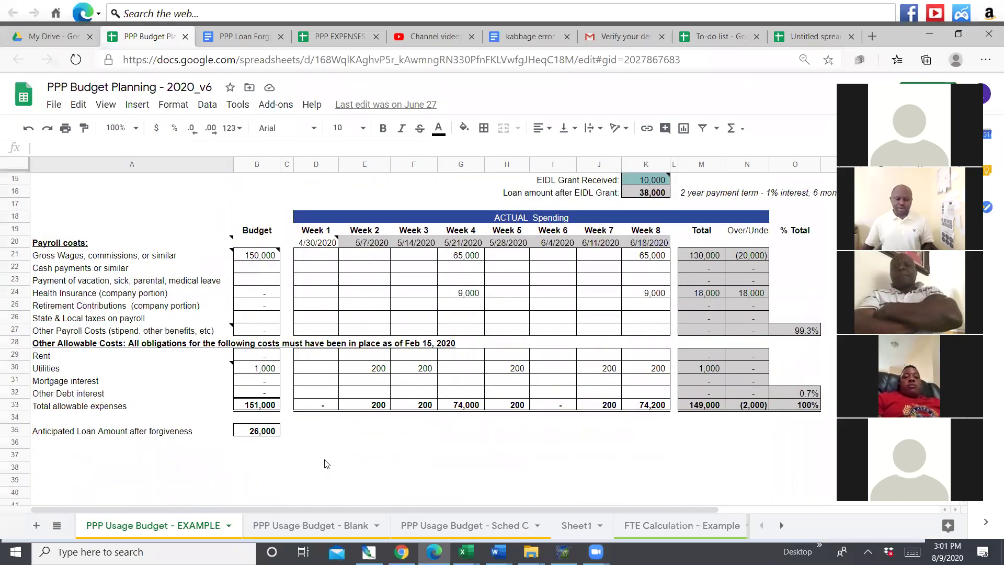
Step: Open the PPP Usage Budget - Sched C sheet and review its payroll and other allowable cost rows
{"action": "left_click", "coordinate": [459, 520]}
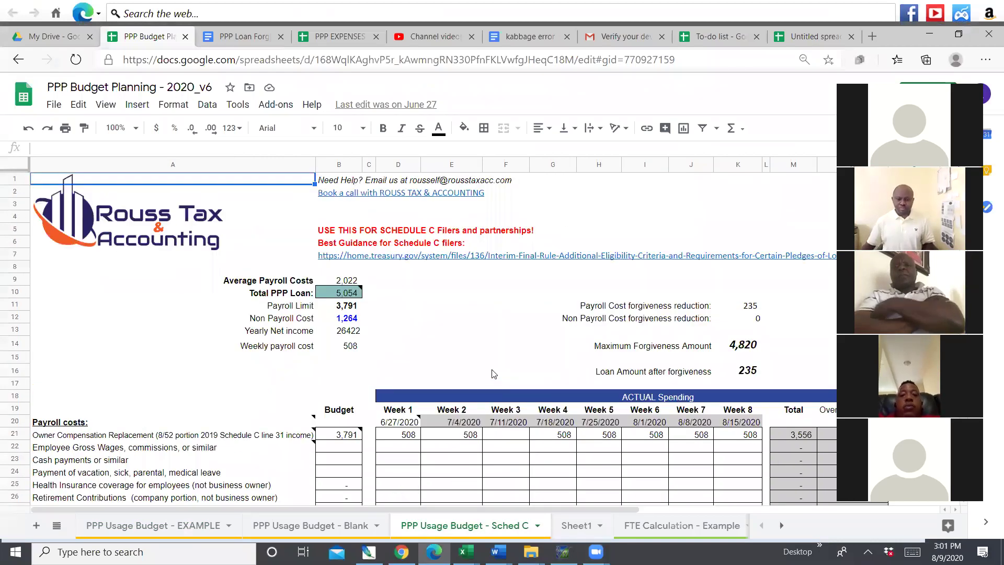
{"action": "scroll", "coordinate": [502, 379], "scroll_direction": "down", "scroll_amount": 3}
{"action": "scroll", "coordinate": [474, 373], "scroll_direction": "down", "scroll_amount": 1}
{"action": "scroll", "coordinate": [474, 373], "scroll_direction": "down", "scroll_amount": 1}
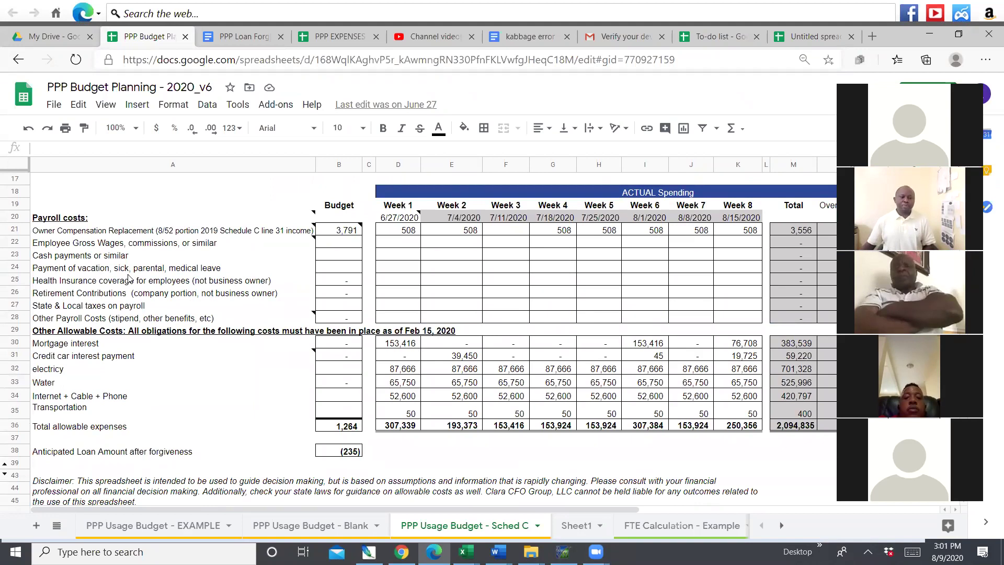
{"action": "mouse_move", "coordinate": [32, 233]}
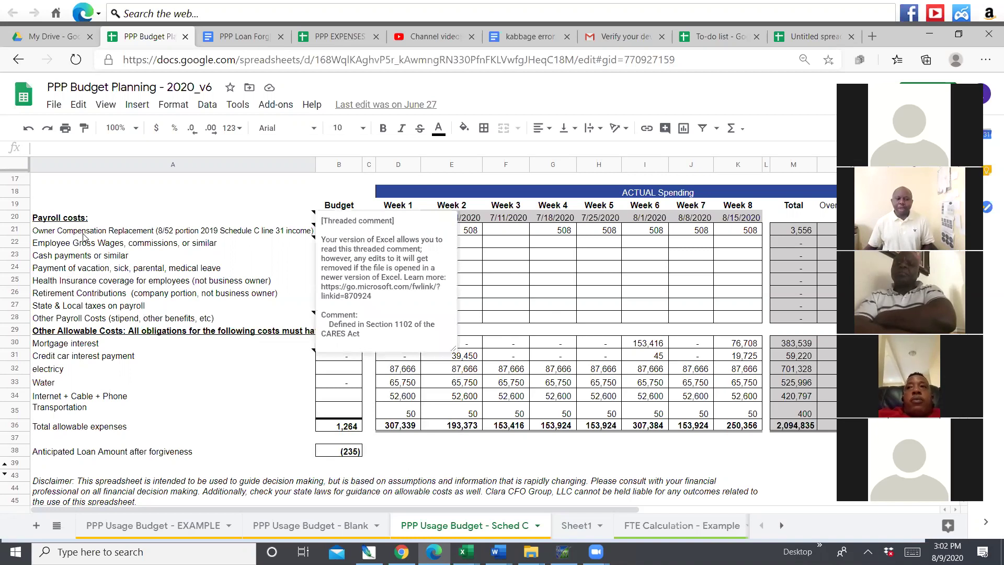
{"action": "mouse_move", "coordinate": [79, 236]}
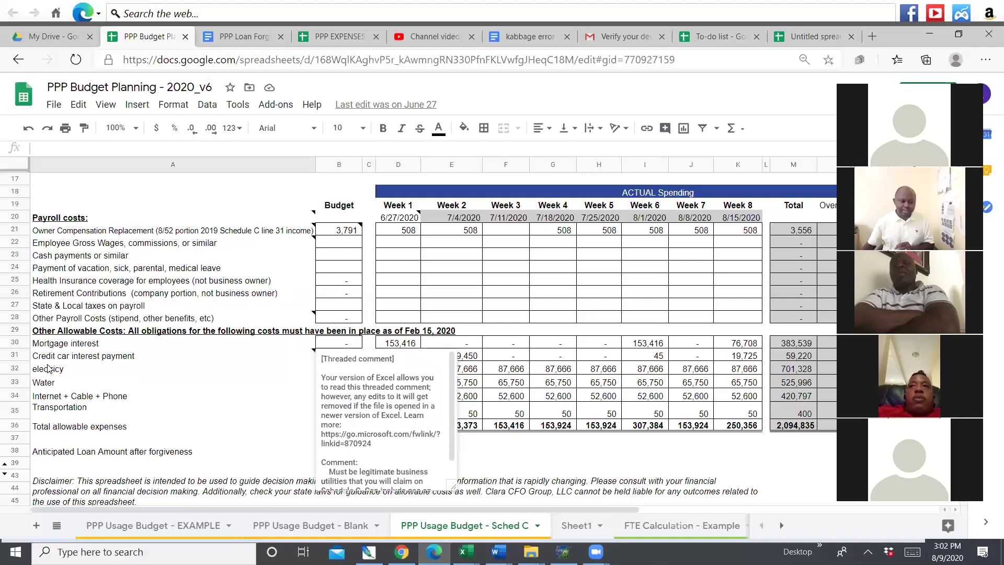
Step: Extend the "Mortgage interest" row label under Other Allowable Costs to read "Mortgage interest/Rent"
{"action": "left_click", "coordinate": [72, 345]}
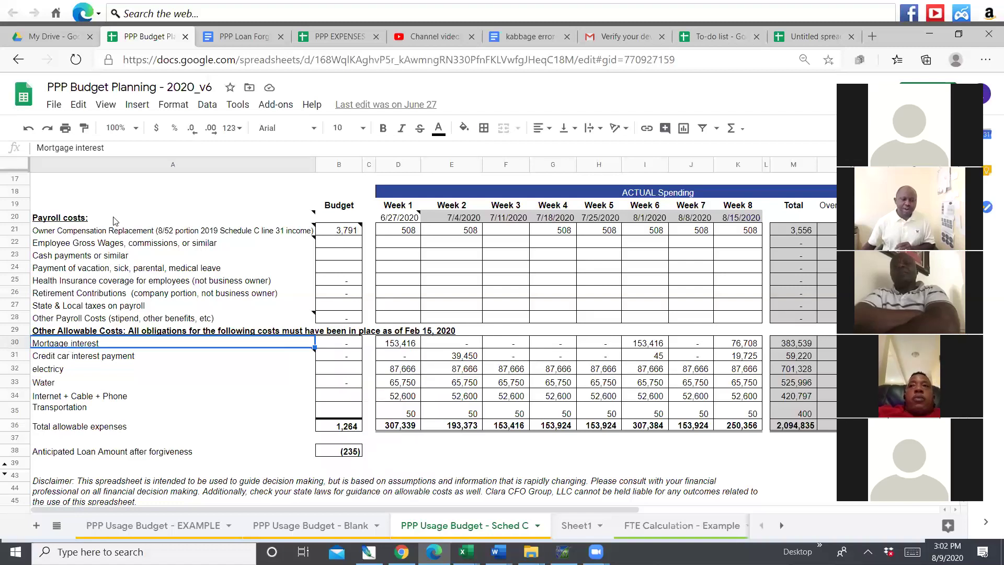
{"action": "left_click", "coordinate": [126, 148]}
{"action": "type", "text": "/"}
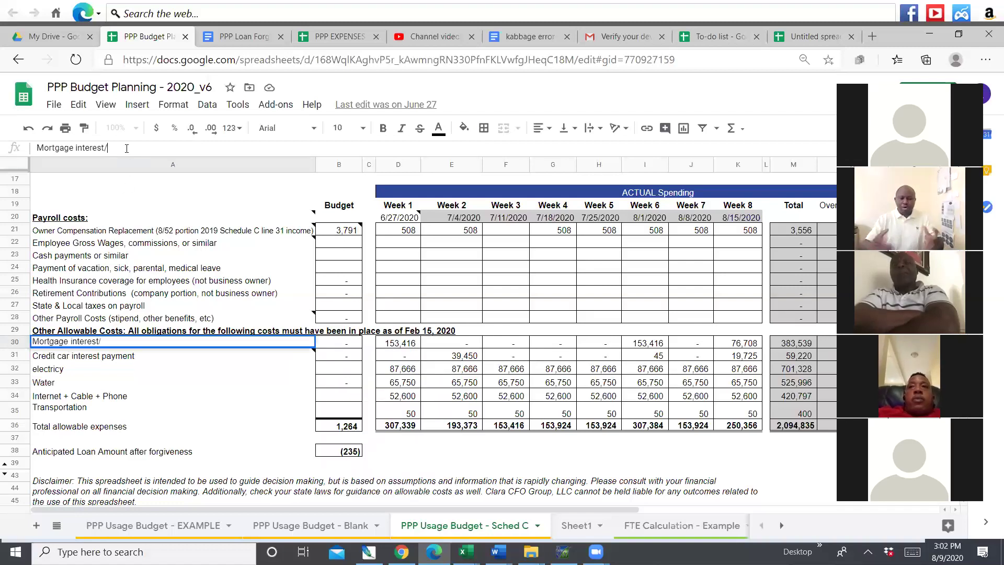
{"action": "type", "text": "Rent"}
{"action": "key", "text": "Return"}
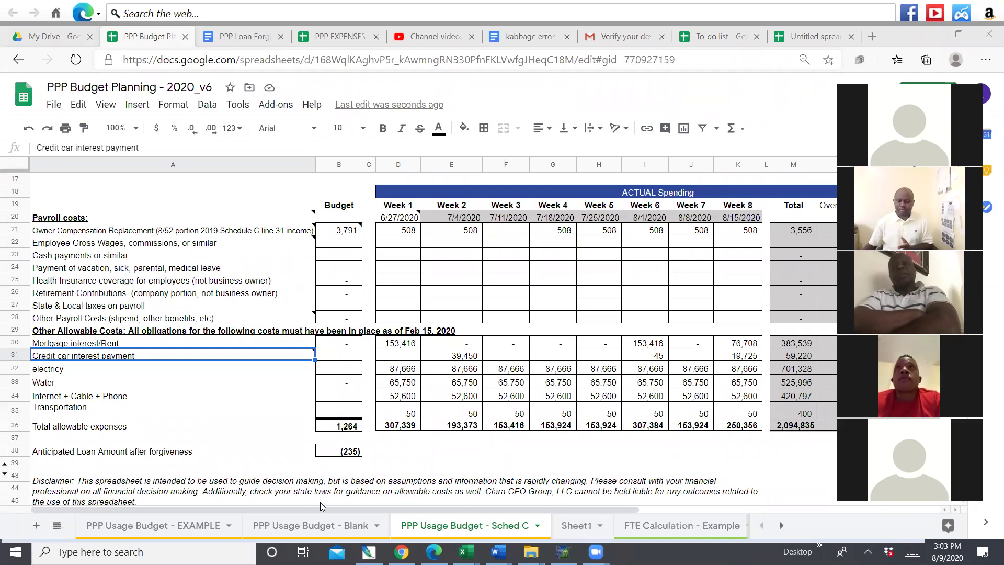
Step: Compare the Loan Disbursement Control Sheet on Sheet1 with the Sched C budget's weekly spending
{"action": "key", "text": "ctrl+shift+Page_Down"}
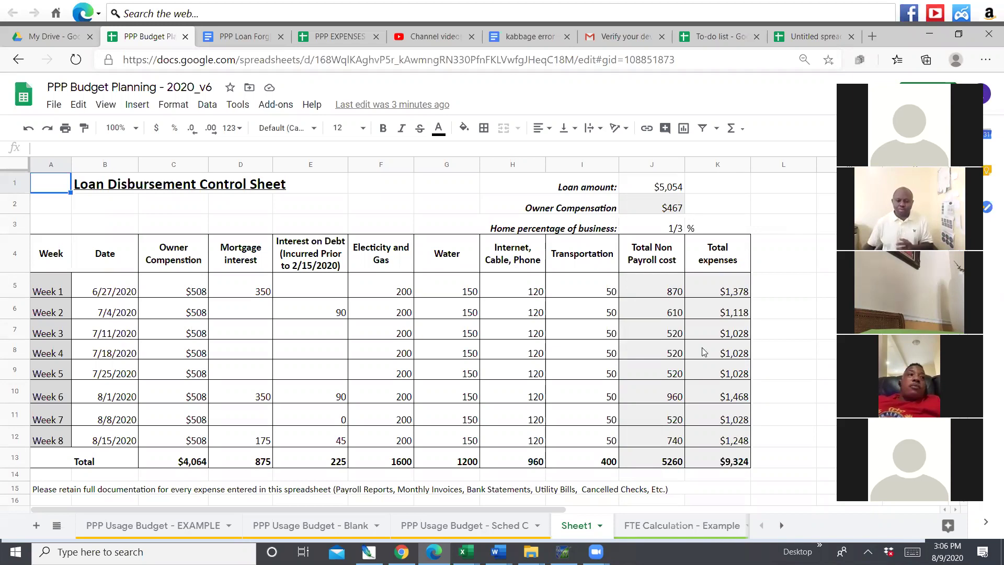
{"action": "left_click", "coordinate": [461, 526]}
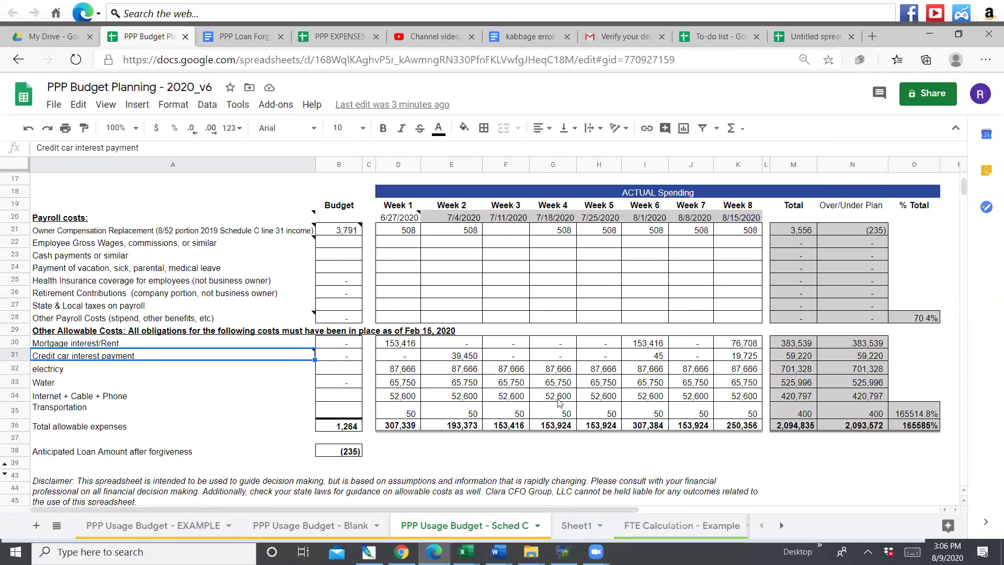
{"action": "key", "text": "ctrl+shift+Page_Down"}
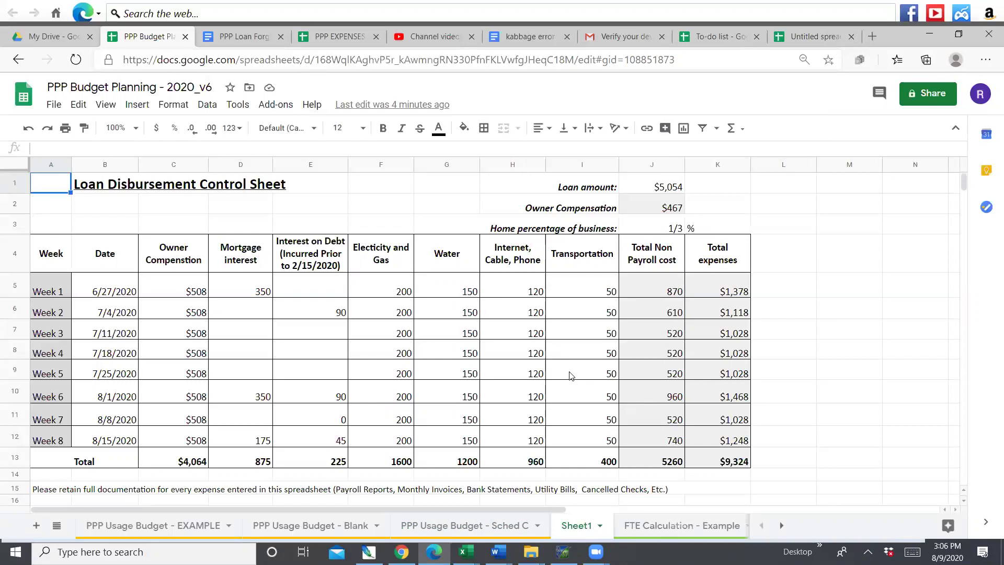
Step: Enter 508 as the Week 3 owner compensation replacement on the Sched C budget sheet
{"action": "left_click", "coordinate": [522, 524]}
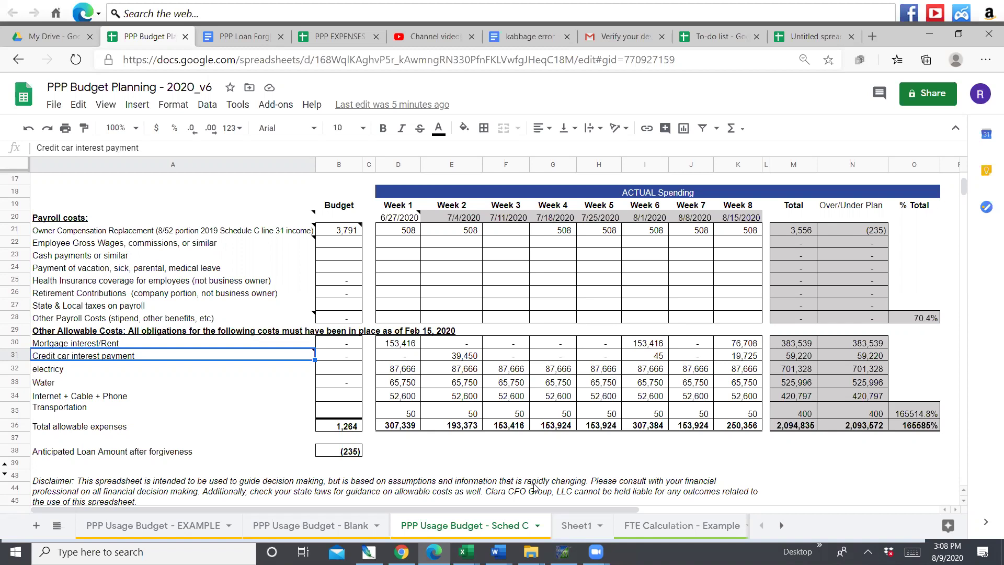
{"action": "left_click", "coordinate": [493, 230]}
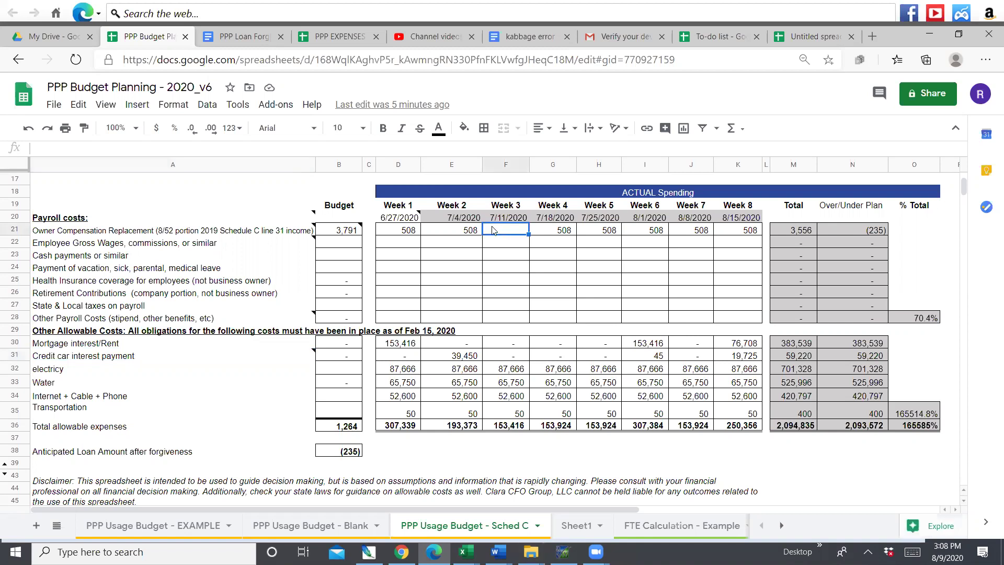
{"action": "type", "text": "508"}
{"action": "key", "text": "Return"}
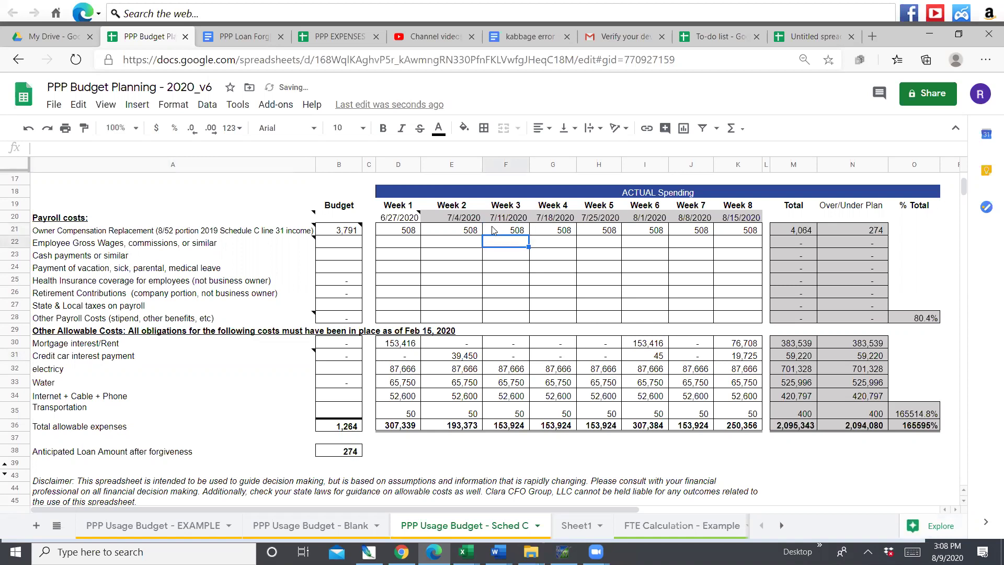
Step: Examine the owner compensation total, the PPP loan figures, the loan amount after forgiveness and the other allowable costs
{"action": "left_click", "coordinate": [802, 232]}
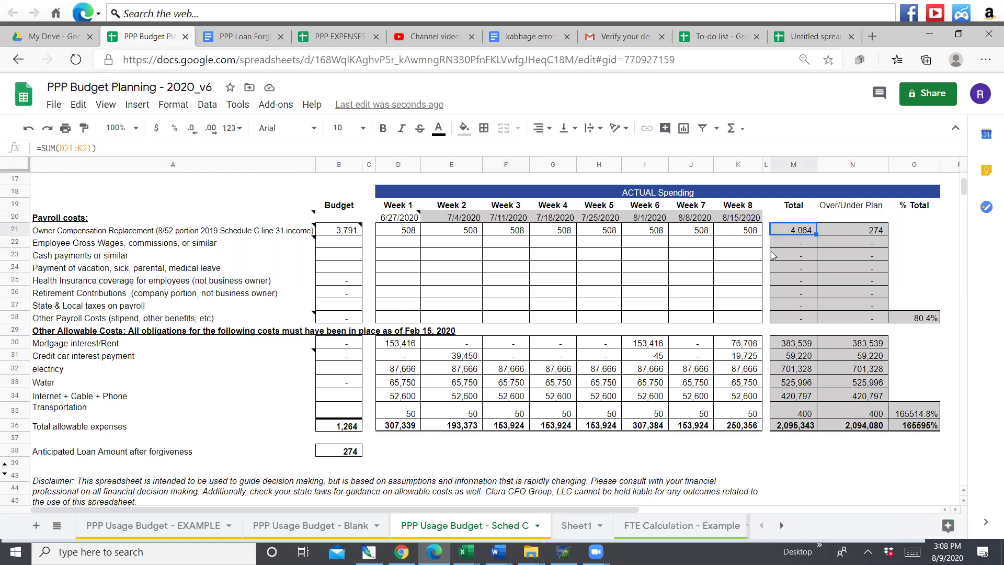
{"action": "scroll", "coordinate": [678, 261], "scroll_direction": "up", "scroll_amount": 3}
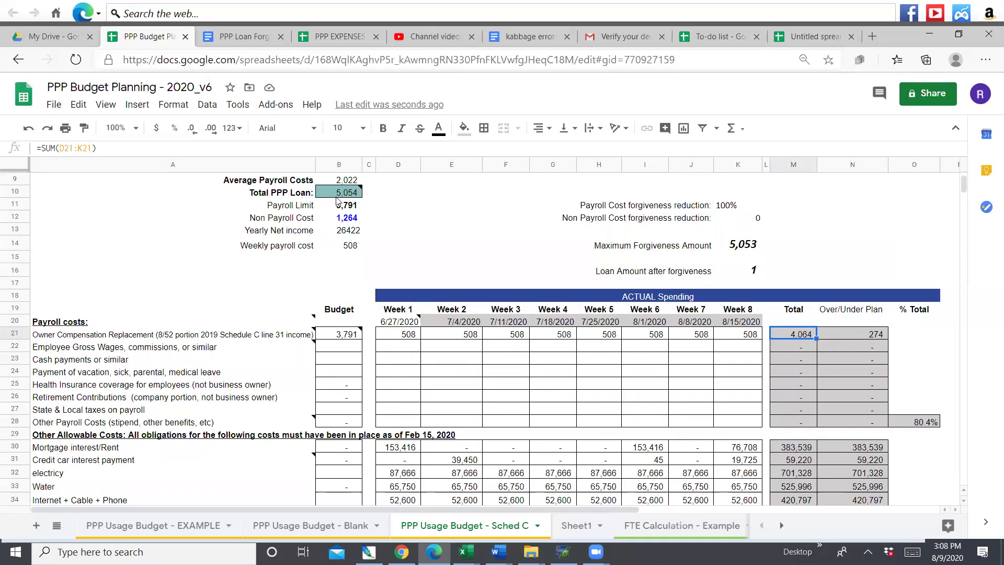
{"action": "mouse_move", "coordinate": [349, 197]}
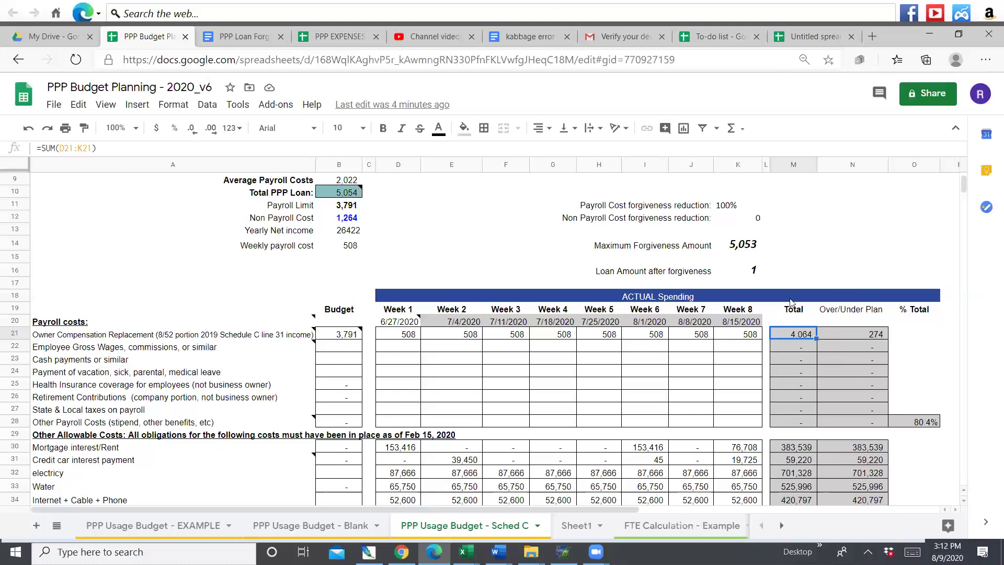
{"action": "scroll", "coordinate": [772, 350], "scroll_direction": "down", "scroll_amount": 2}
{"action": "scroll", "coordinate": [772, 351], "scroll_direction": "down", "scroll_amount": 2}
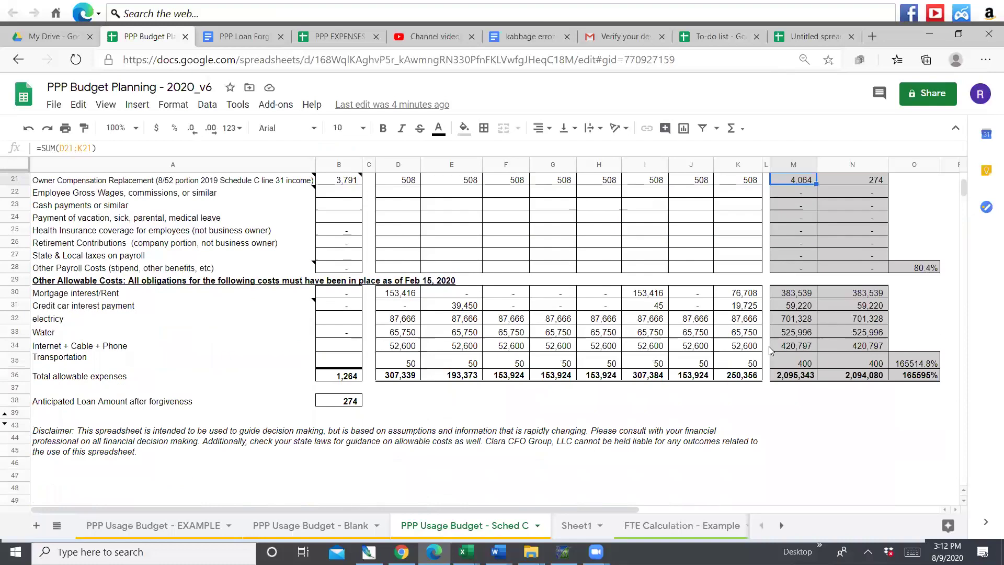
{"action": "scroll", "coordinate": [770, 348], "scroll_direction": "up", "scroll_amount": 5}
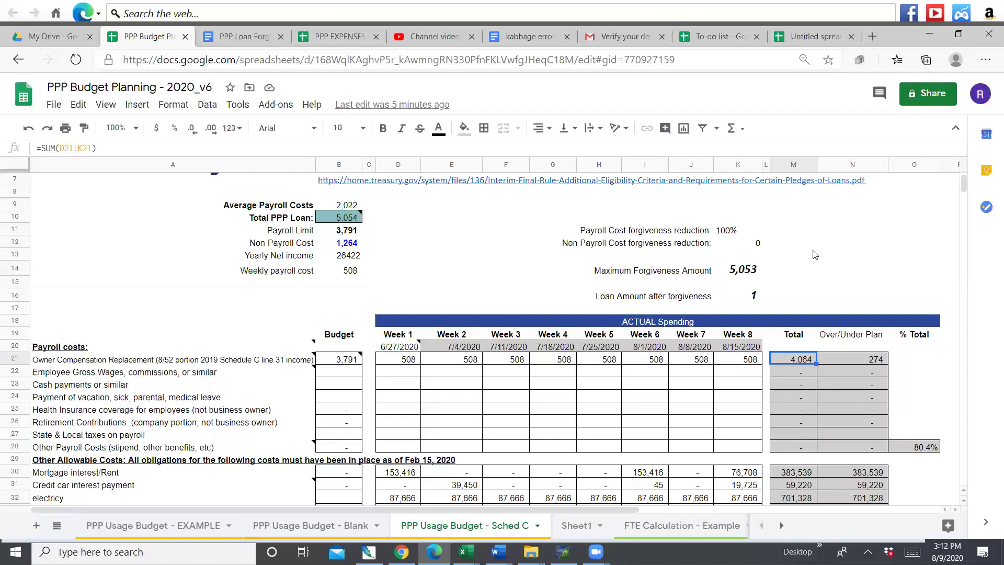
{"action": "left_click", "coordinate": [756, 297]}
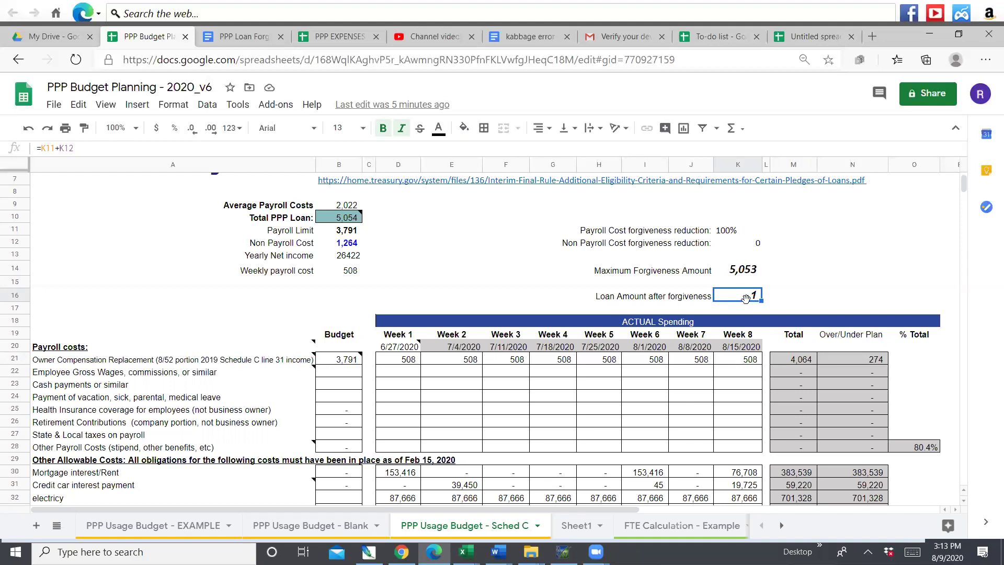
{"action": "scroll", "coordinate": [809, 270], "scroll_direction": "down", "scroll_amount": 2}
{"action": "scroll", "coordinate": [810, 269], "scroll_direction": "up", "scroll_amount": 1}
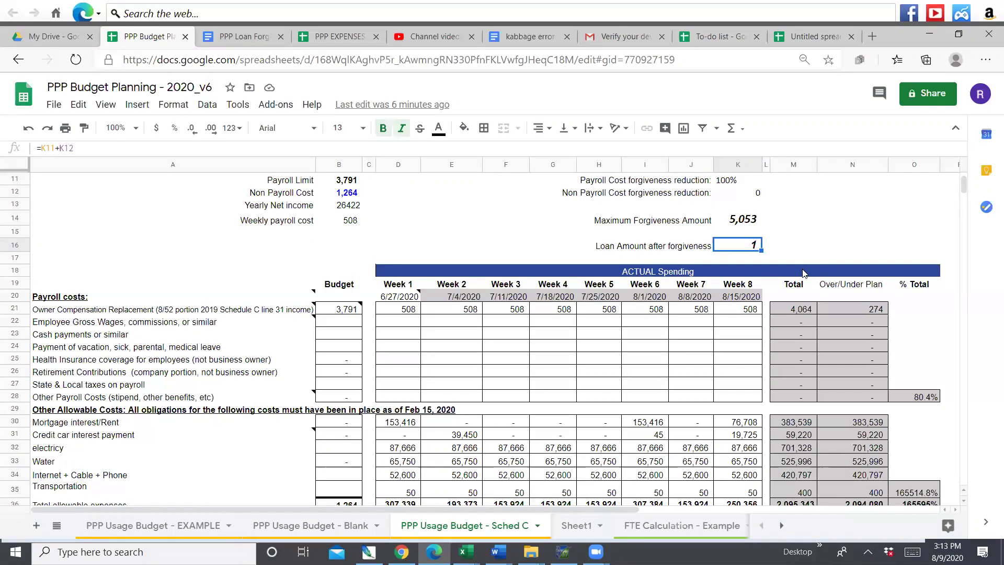
{"action": "scroll", "coordinate": [803, 273], "scroll_direction": "down", "scroll_amount": 4}
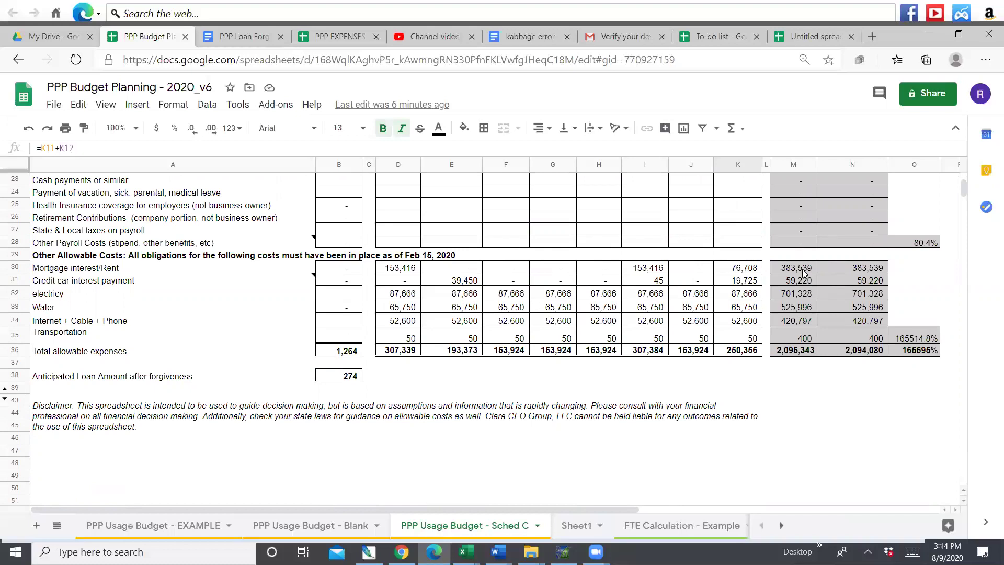
Step: Replace the Total PPP Loan formula on the Sched C sheet with the value 6747
{"action": "scroll", "coordinate": [804, 272], "scroll_direction": "up", "scroll_amount": 5}
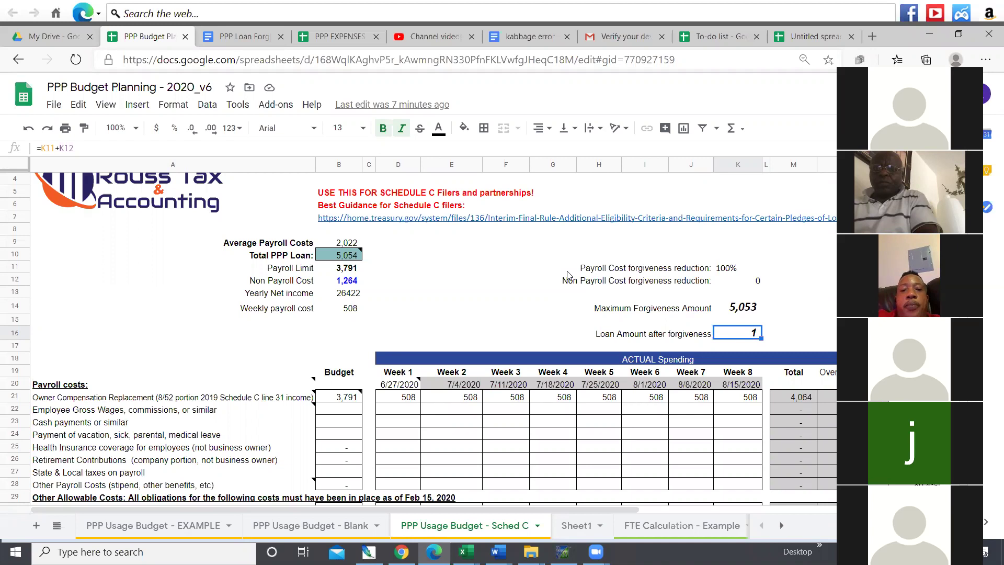
{"action": "left_click", "coordinate": [341, 257]}
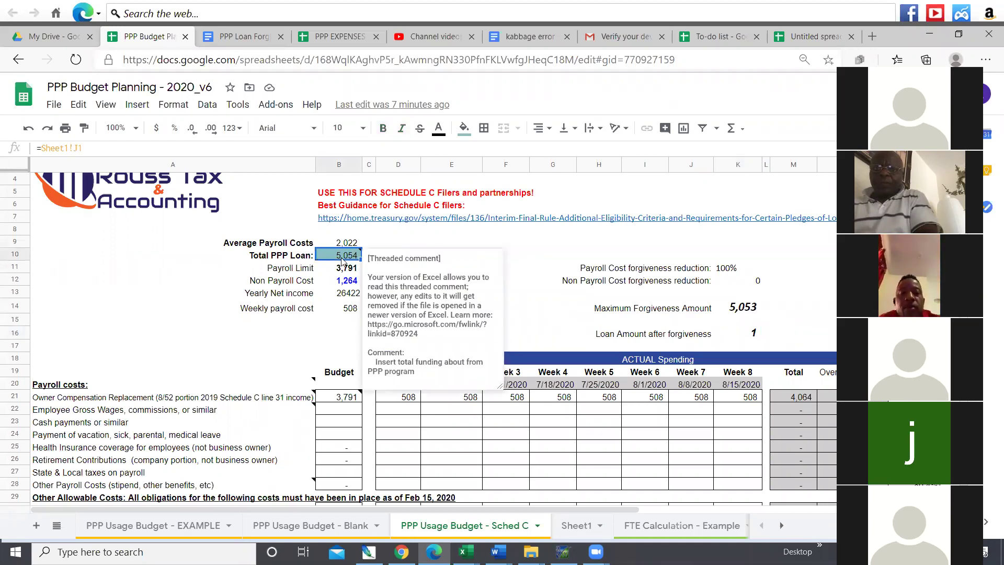
{"action": "type", "text": "6"}
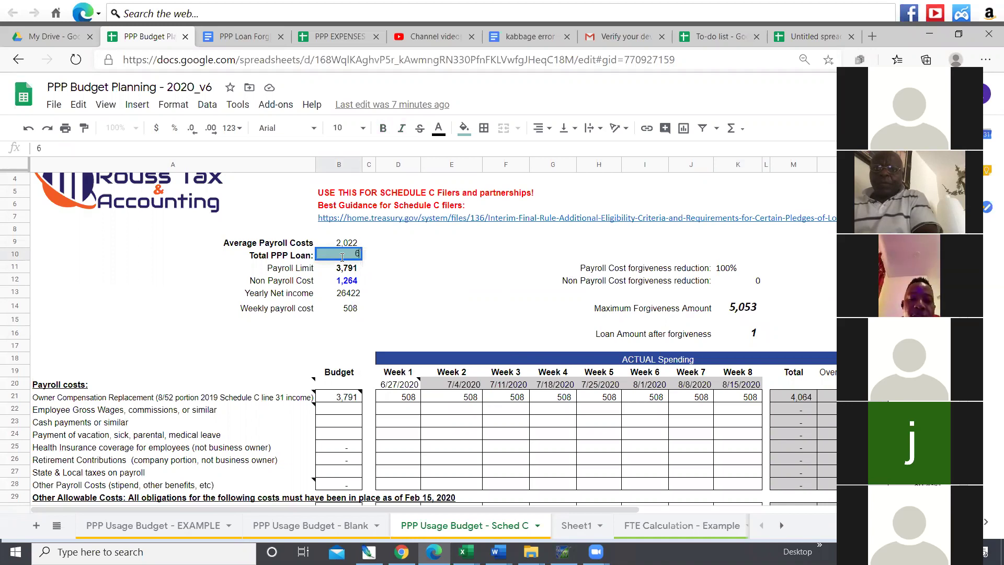
{"action": "type", "text": "7"}
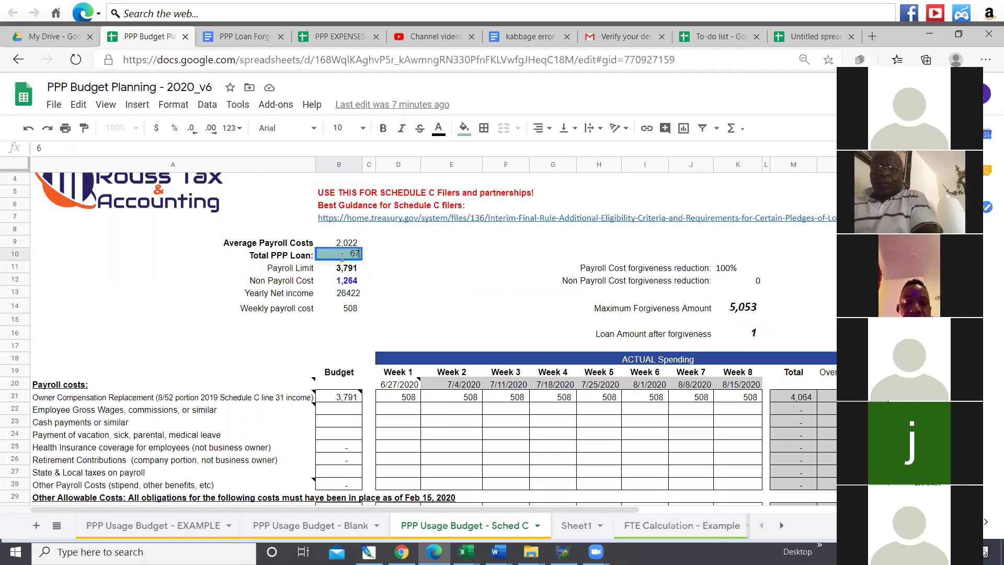
{"action": "type", "text": "47"}
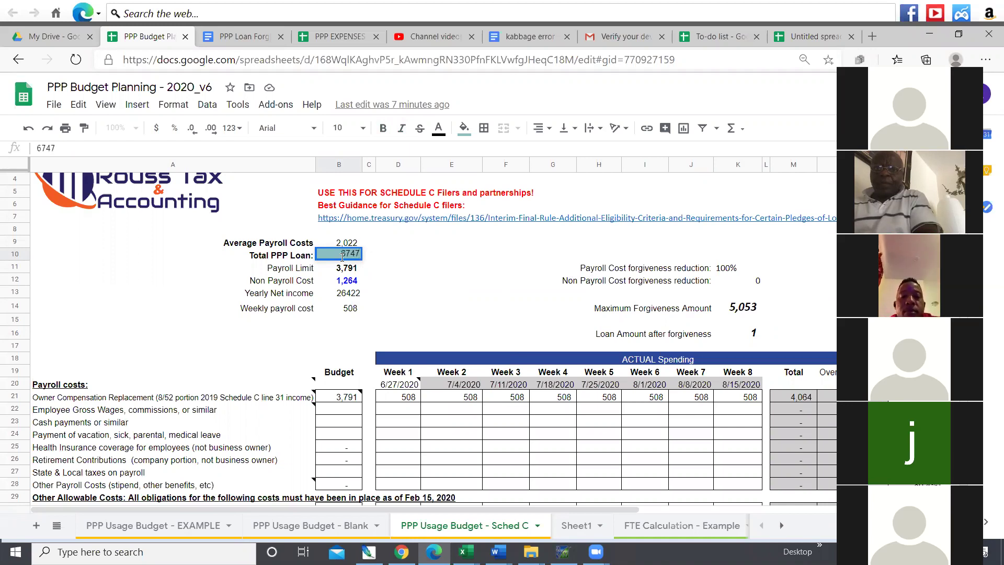
{"action": "key", "text": "Return"}
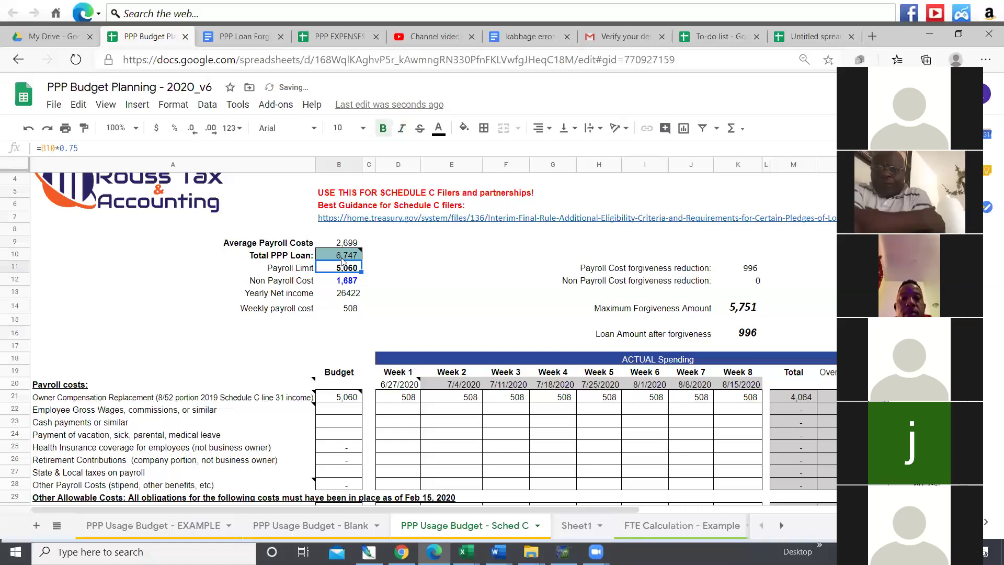
Step: Review the recalculated loan limits, yearly net income, allowable cost rows and forgiveness amounts on the Sched C sheet
{"action": "mouse_move", "coordinate": [343, 260]}
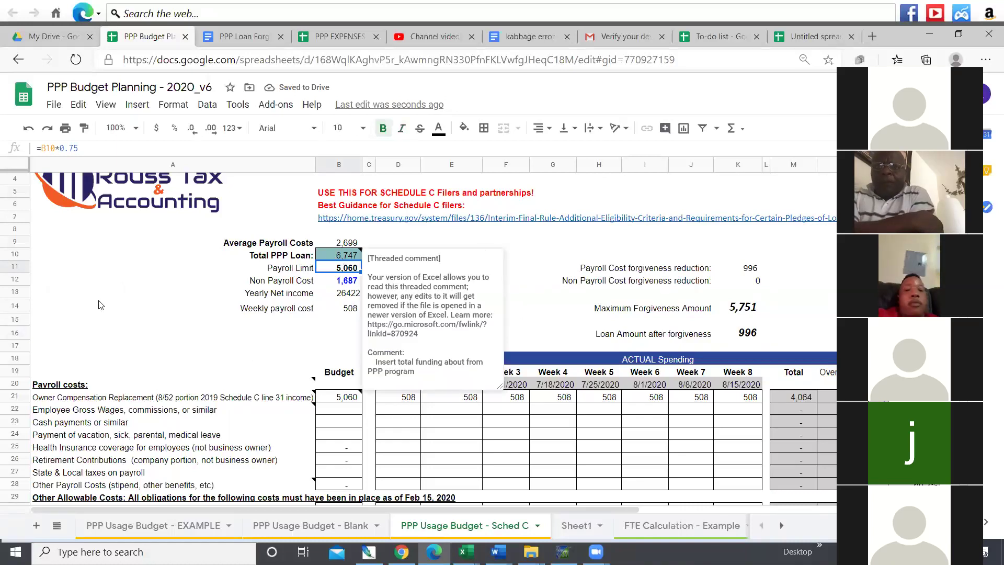
{"action": "left_click", "coordinate": [119, 294]}
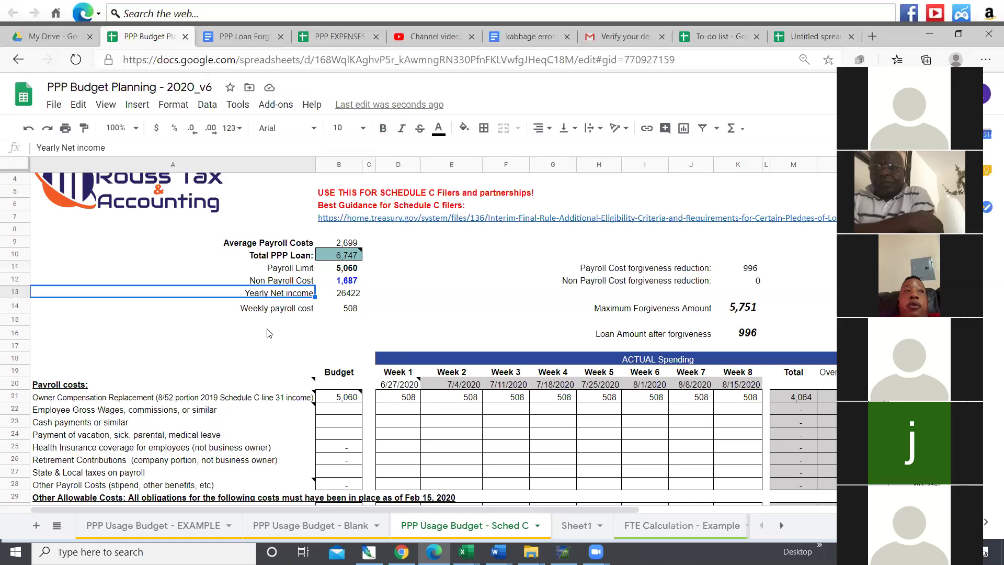
{"action": "scroll", "coordinate": [197, 327], "scroll_direction": "down", "scroll_amount": 5}
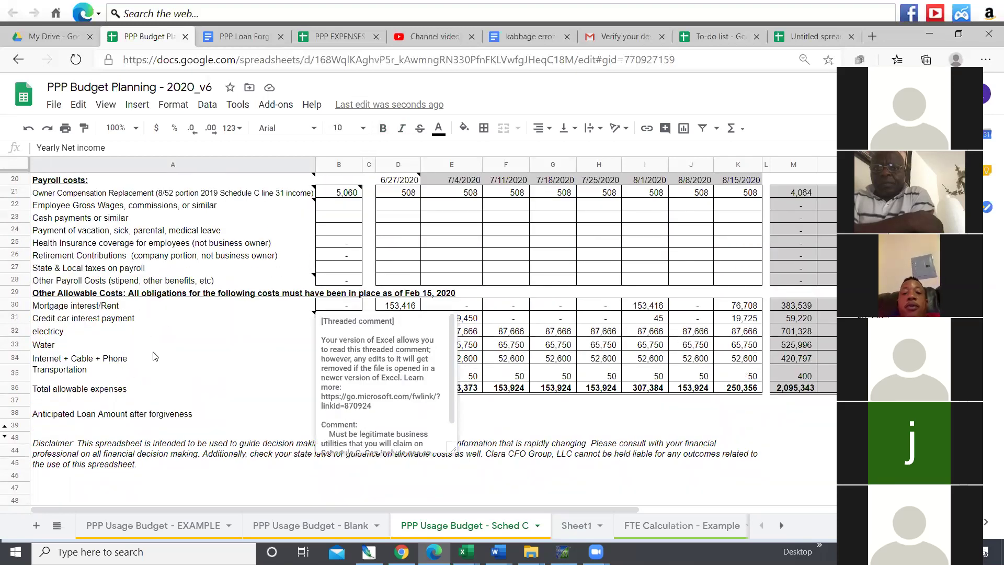
{"action": "scroll", "coordinate": [230, 354], "scroll_direction": "up", "scroll_amount": 2}
{"action": "scroll", "coordinate": [261, 334], "scroll_direction": "down", "scroll_amount": 1}
{"action": "scroll", "coordinate": [313, 297], "scroll_direction": "up", "scroll_amount": 1}
{"action": "scroll", "coordinate": [351, 271], "scroll_direction": "up", "scroll_amount": 2}
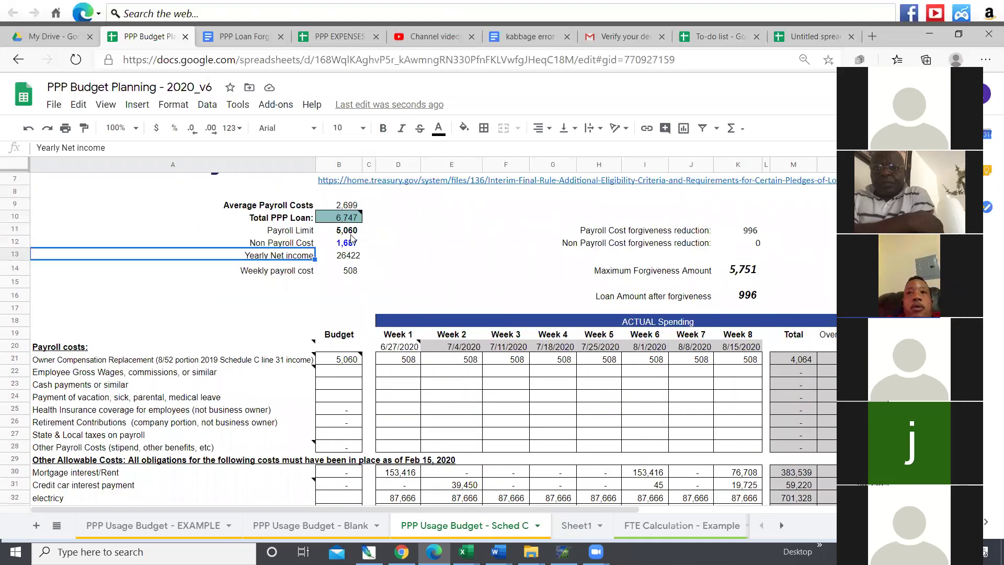
{"action": "scroll", "coordinate": [236, 306], "scroll_direction": "down", "scroll_amount": 3}
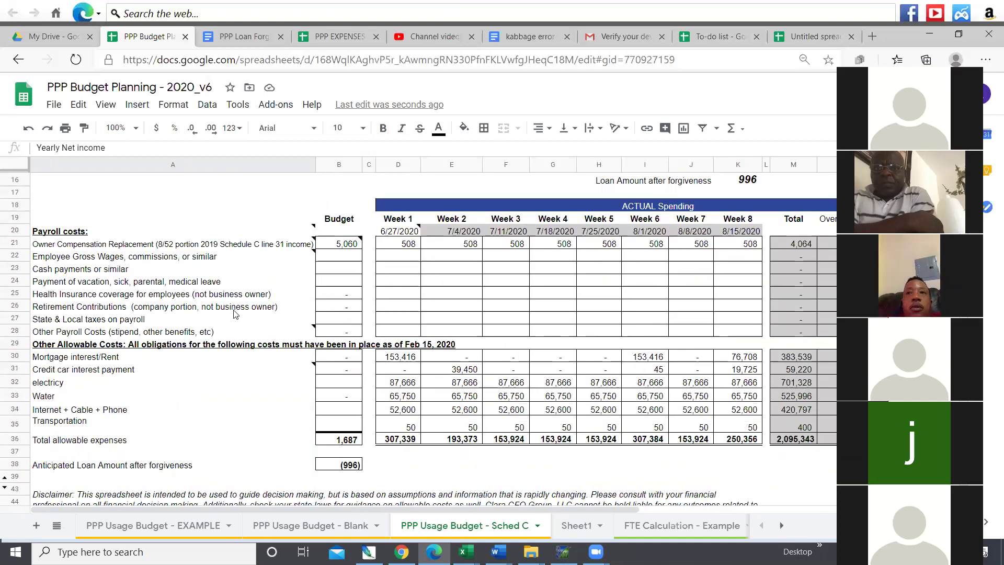
{"action": "scroll", "coordinate": [236, 316], "scroll_direction": "down", "scroll_amount": 2}
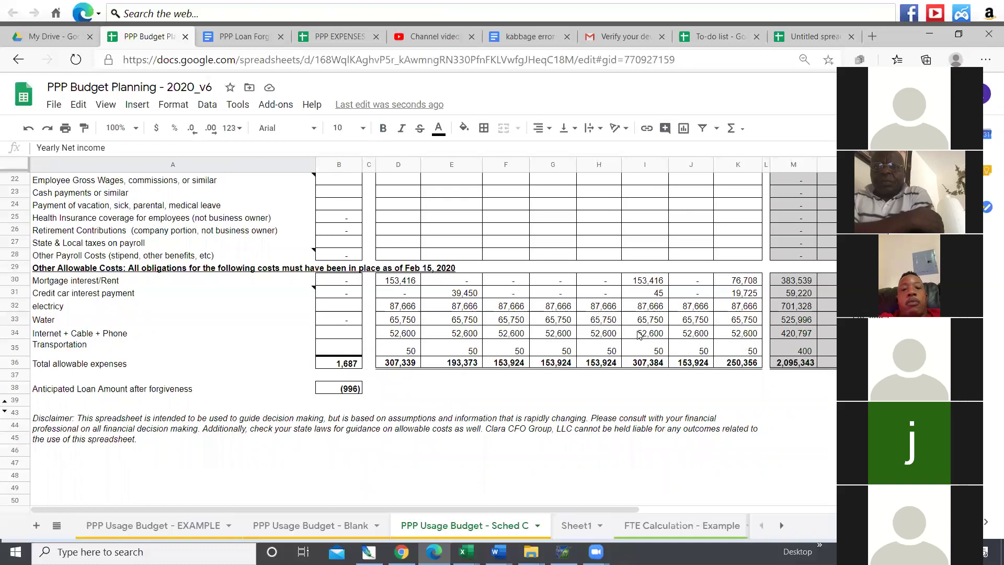
{"action": "scroll", "coordinate": [562, 342], "scroll_direction": "up", "scroll_amount": 5}
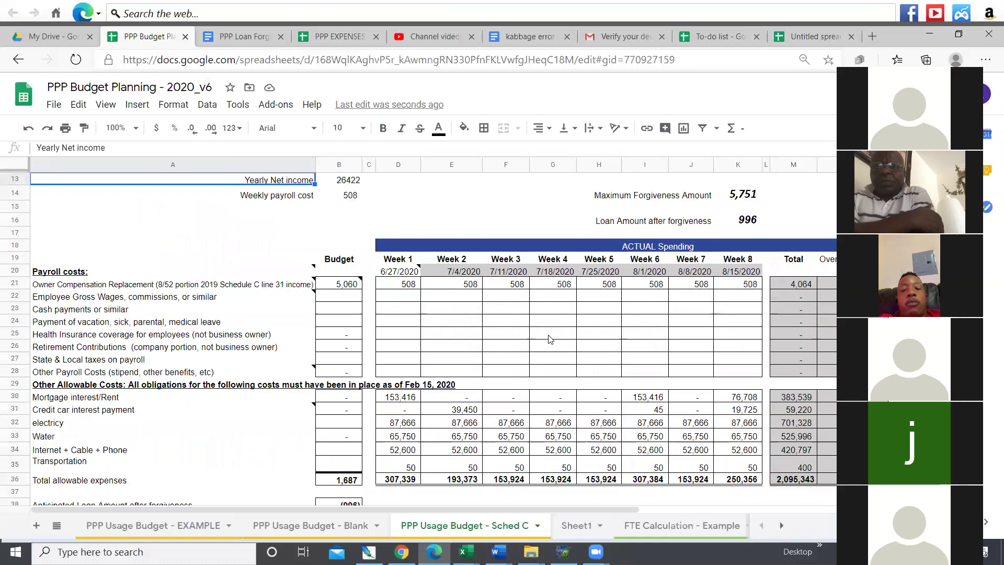
{"action": "scroll", "coordinate": [535, 343], "scroll_direction": "up", "scroll_amount": 2}
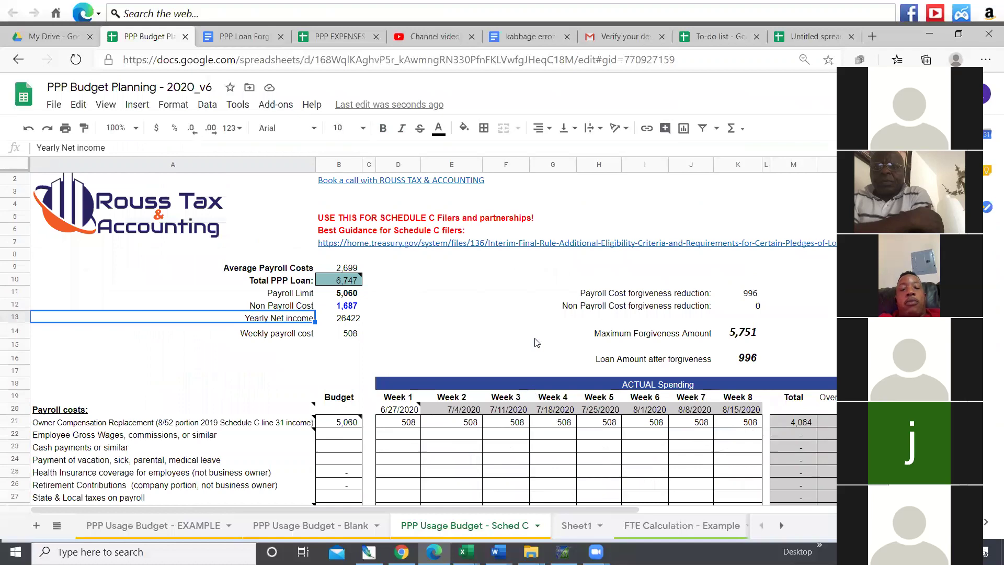
Step: Examine the formulas and values of the loan total, payroll limit, non payroll cost, yearly net income and weekly payroll cost on the Sched C sheet
{"action": "left_click", "coordinate": [359, 294]}
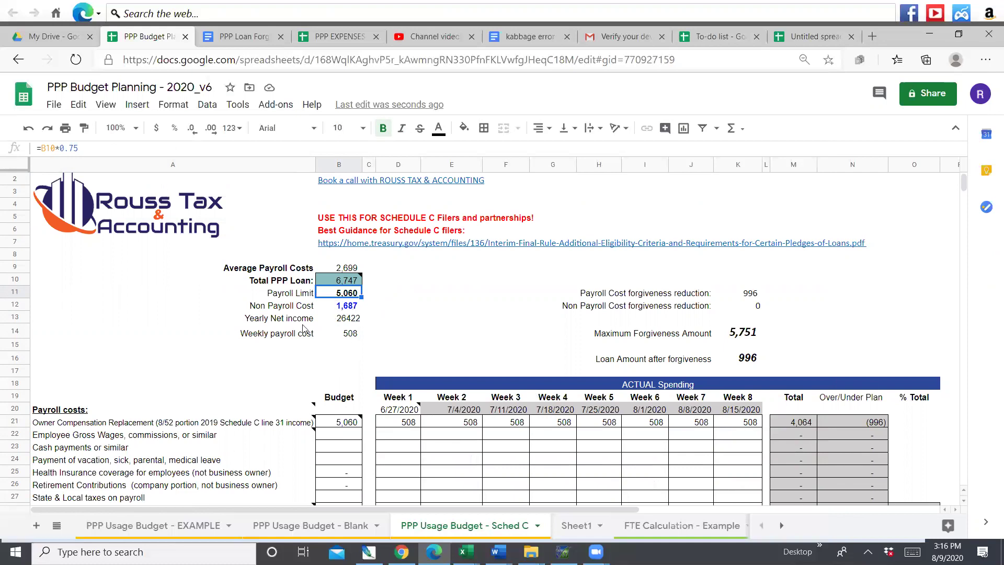
{"action": "left_click", "coordinate": [353, 323]}
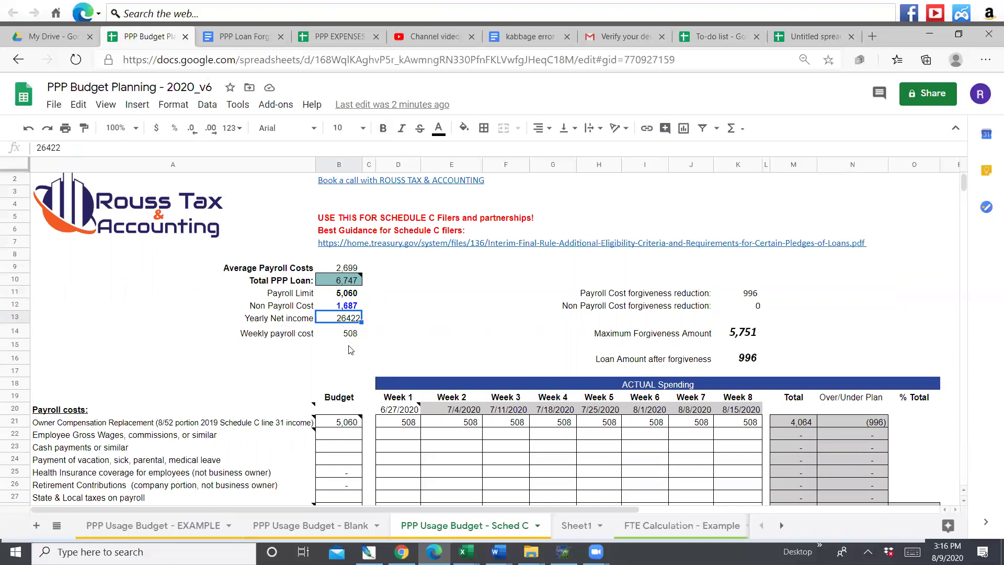
{"action": "left_click", "coordinate": [349, 335]}
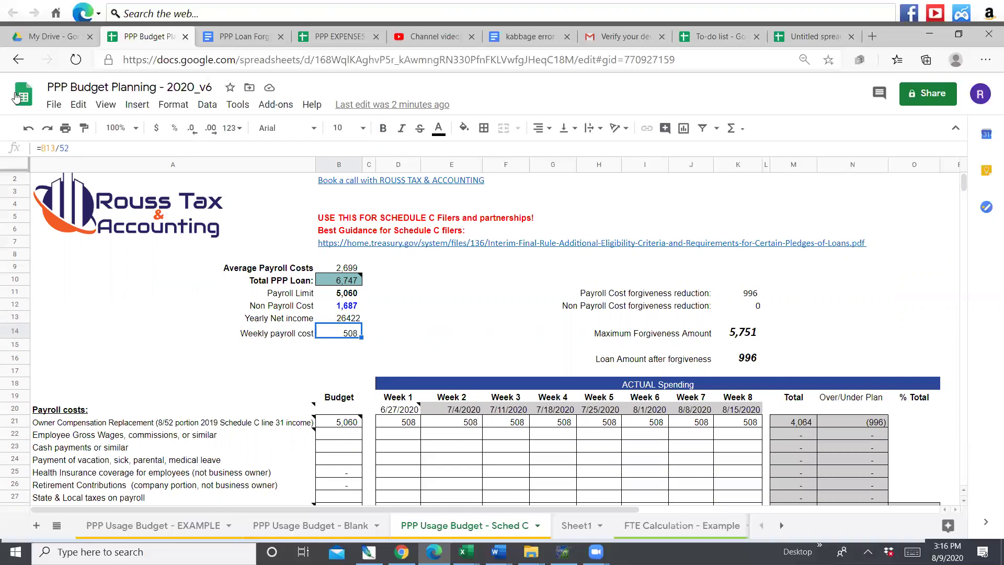
{"action": "left_click", "coordinate": [55, 148]}
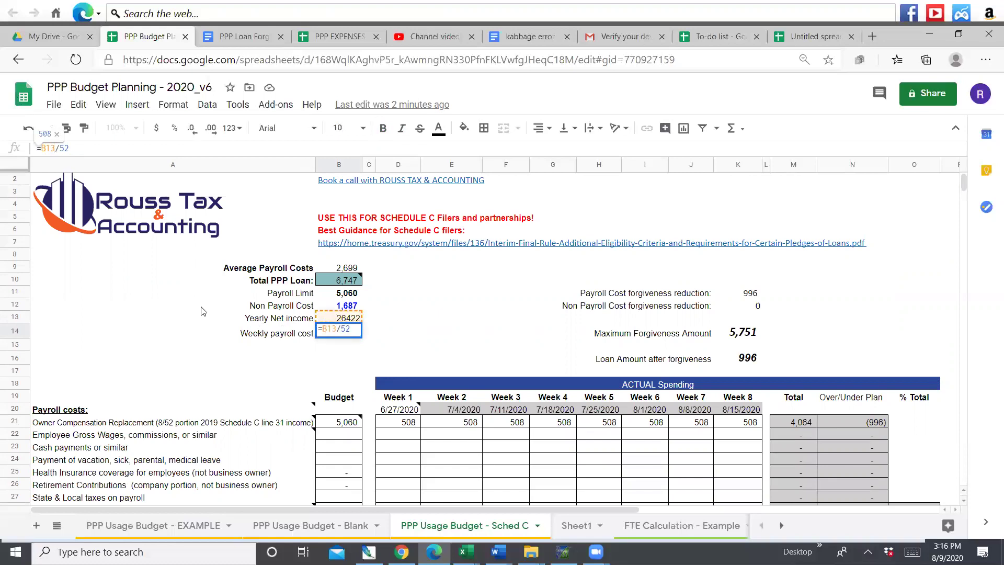
{"action": "key", "text": "Return"}
{"action": "left_click", "coordinate": [413, 335]}
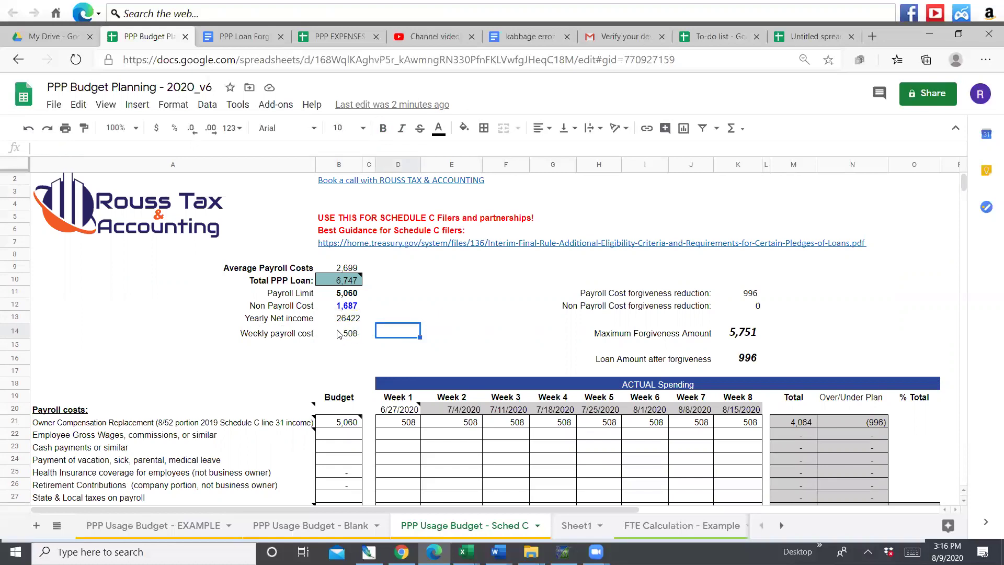
{"action": "left_click", "coordinate": [340, 335]}
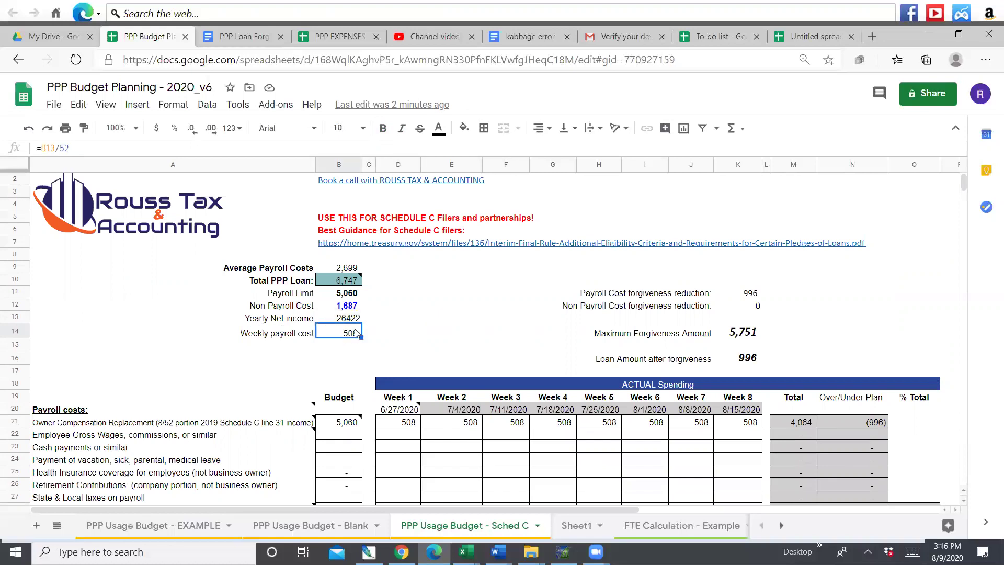
{"action": "left_click", "coordinate": [347, 295]}
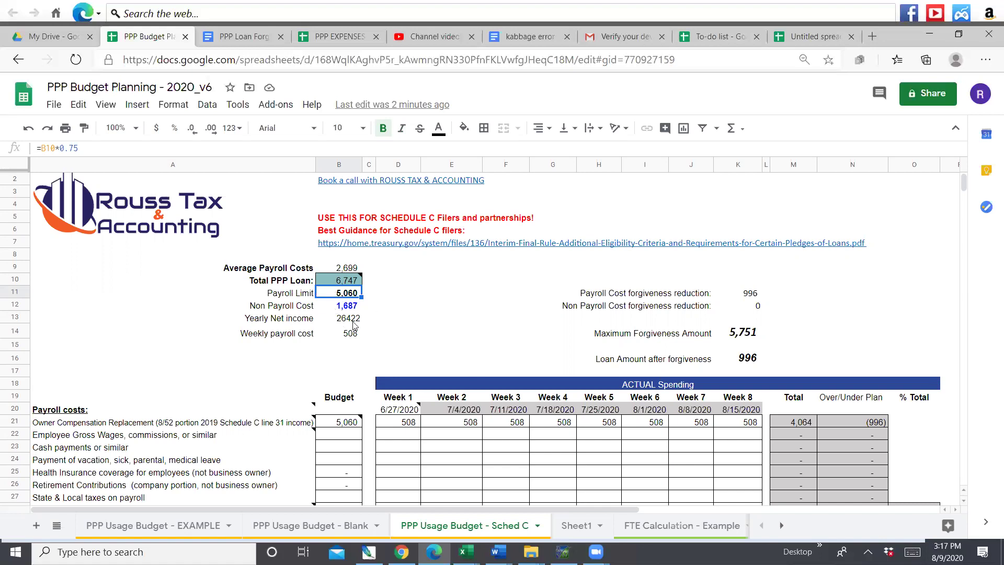
{"action": "left_click", "coordinate": [347, 282]}
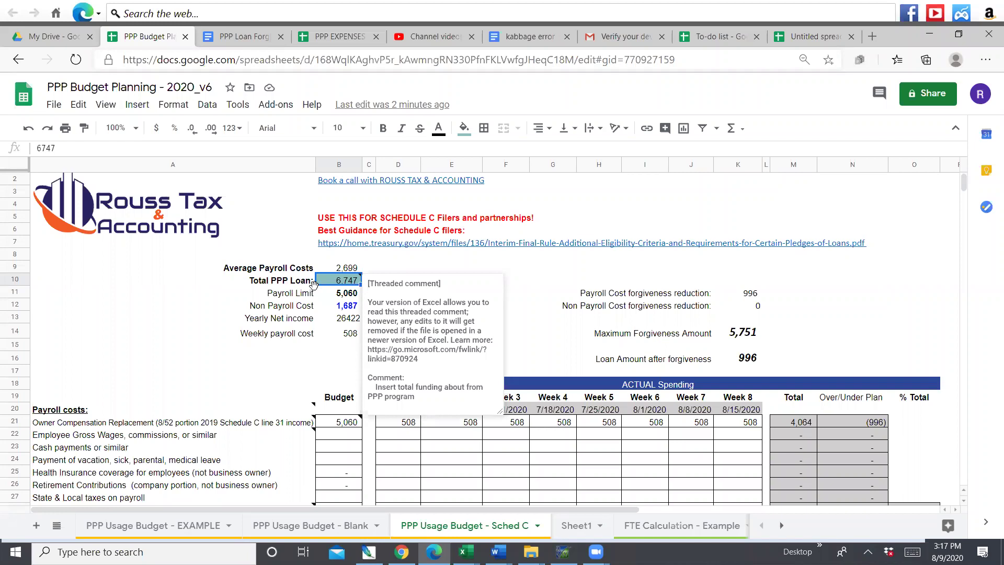
{"action": "left_click", "coordinate": [526, 292]}
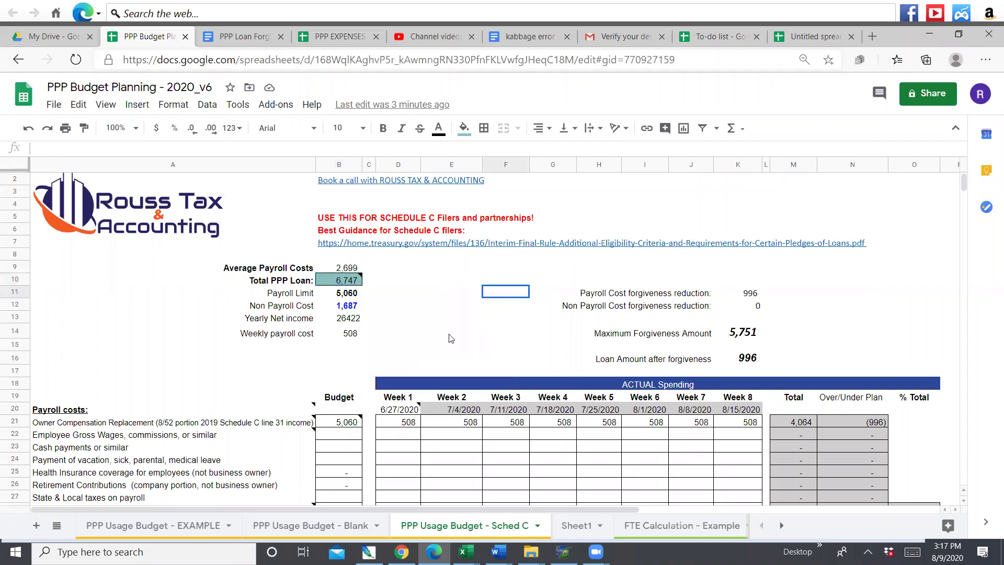
{"action": "left_click", "coordinate": [349, 297]}
{"action": "left_click", "coordinate": [343, 308]}
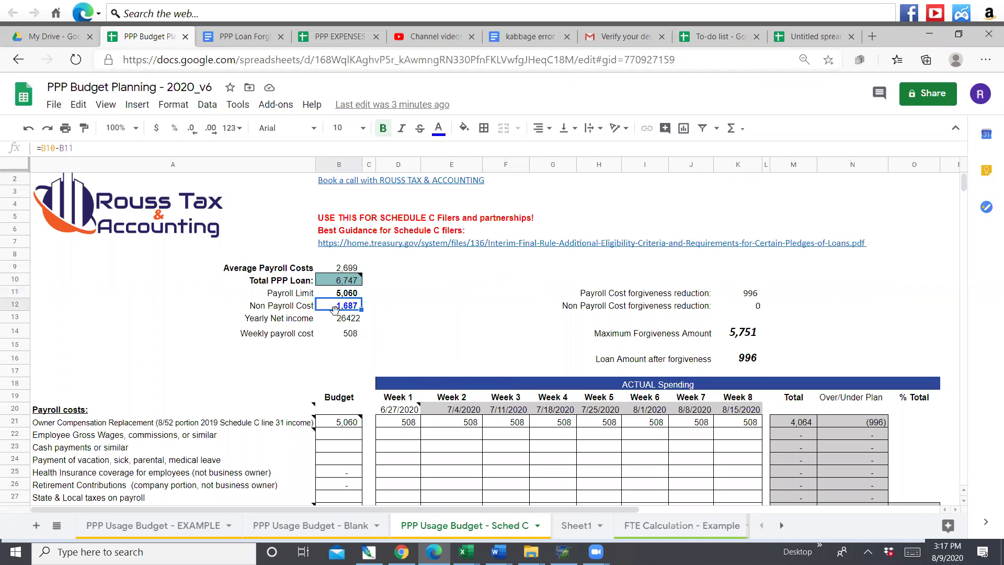
Step: Replace the Yearly Net income value on the Sched C sheet with the formula =B9*12
{"action": "left_click", "coordinate": [344, 320]}
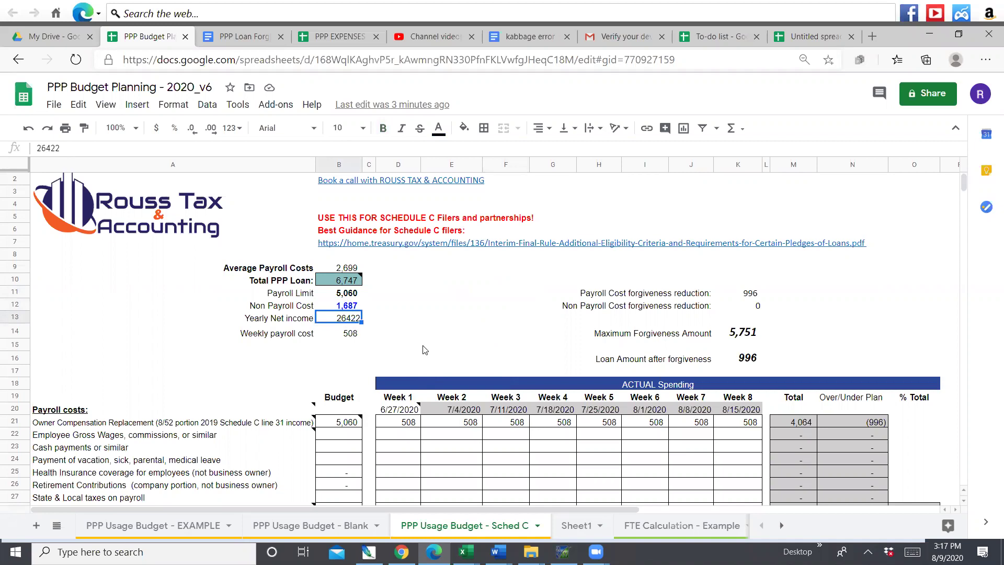
{"action": "key", "text": "Right"}
{"action": "key", "text": "Left"}
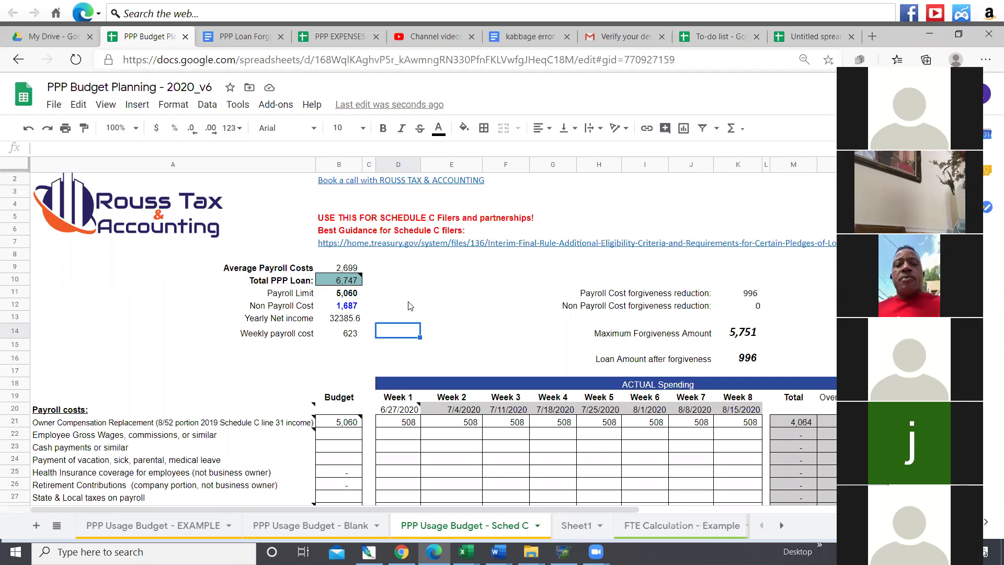
{"action": "left_click", "coordinate": [436, 293]}
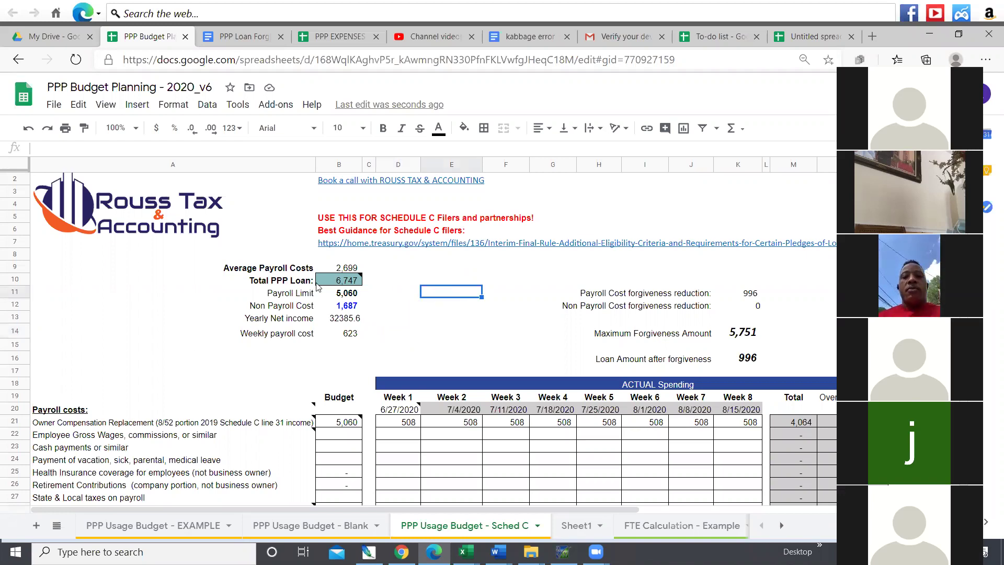
Step: Review the PPP loan comment, the cost rows and the formulas behind average payroll costs, yearly net income and weekly payroll cost
{"action": "mouse_move", "coordinate": [357, 284]}
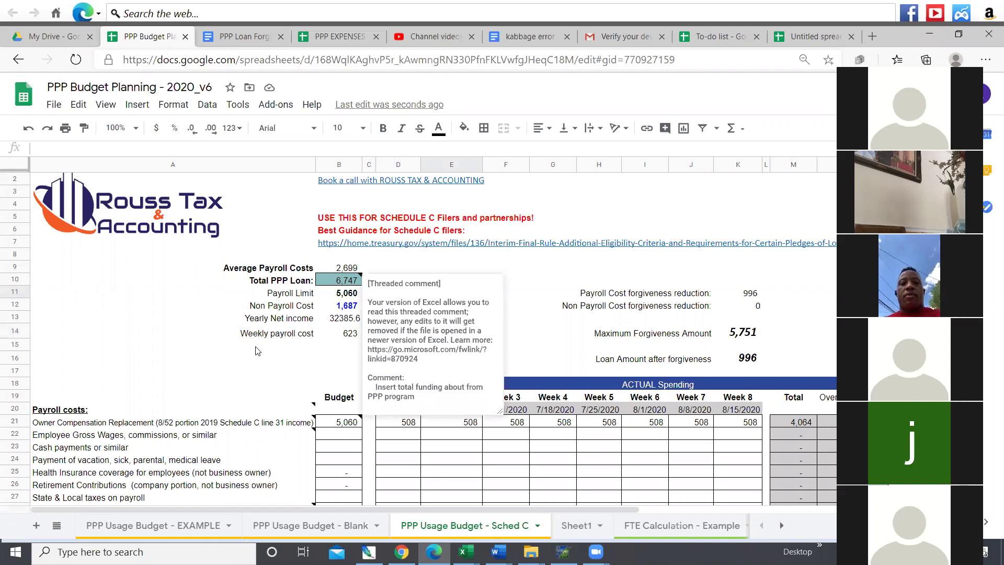
{"action": "left_click", "coordinate": [208, 333]}
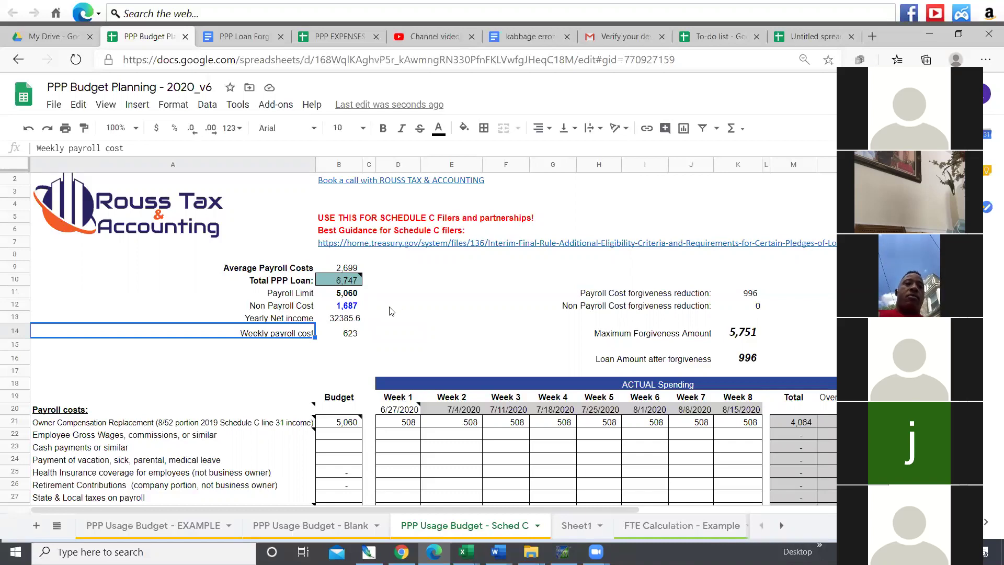
{"action": "scroll", "coordinate": [391, 311], "scroll_direction": "down", "scroll_amount": 6}
{"action": "scroll", "coordinate": [391, 311], "scroll_direction": "up", "scroll_amount": 5}
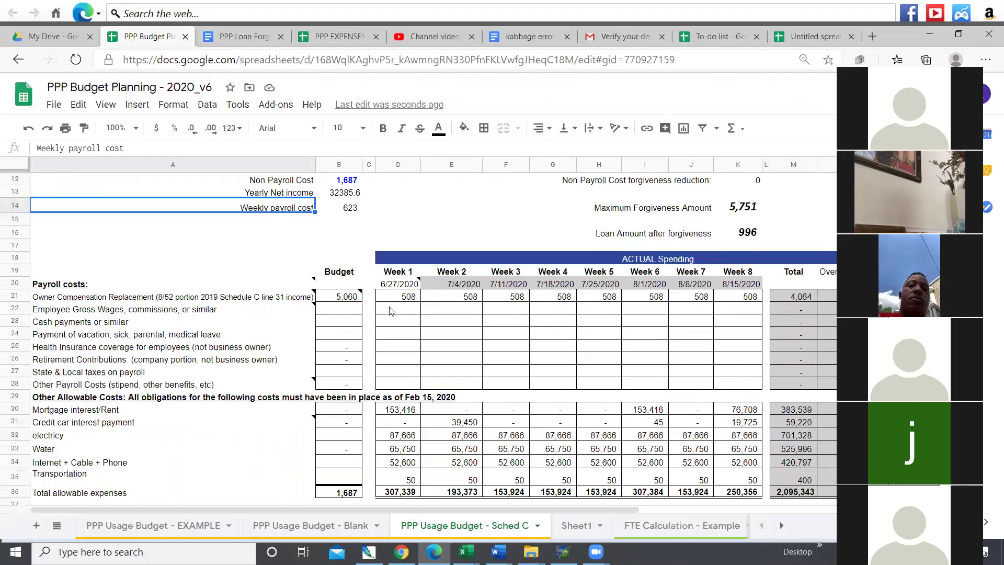
{"action": "scroll", "coordinate": [391, 311], "scroll_direction": "up", "scroll_amount": 1}
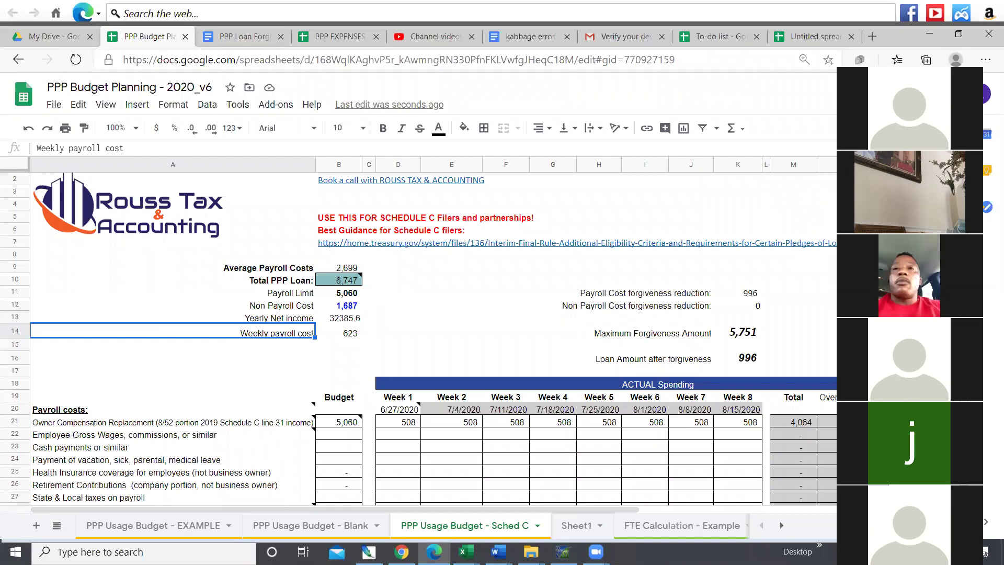
{"action": "left_click", "coordinate": [344, 272]}
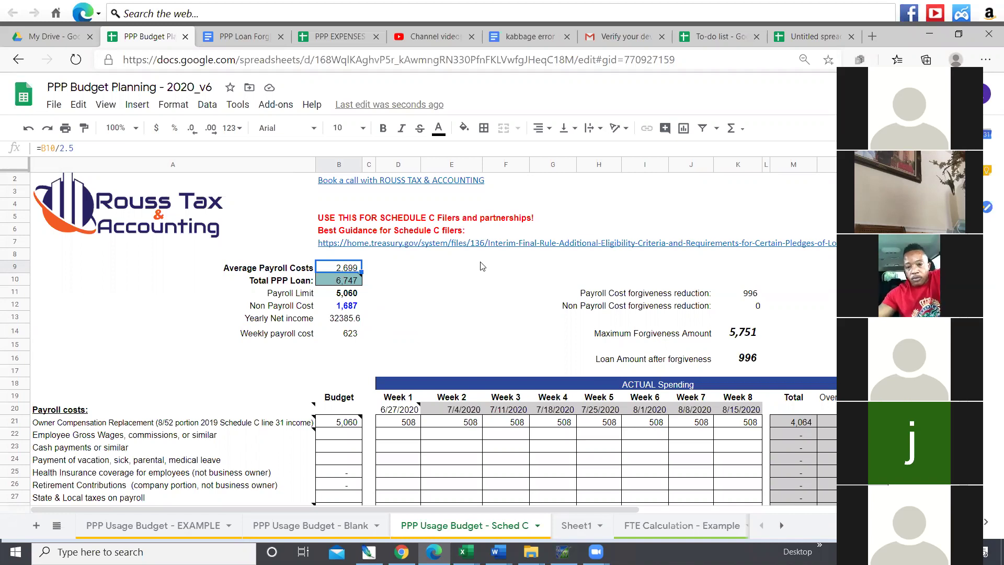
{"action": "left_click", "coordinate": [349, 319]}
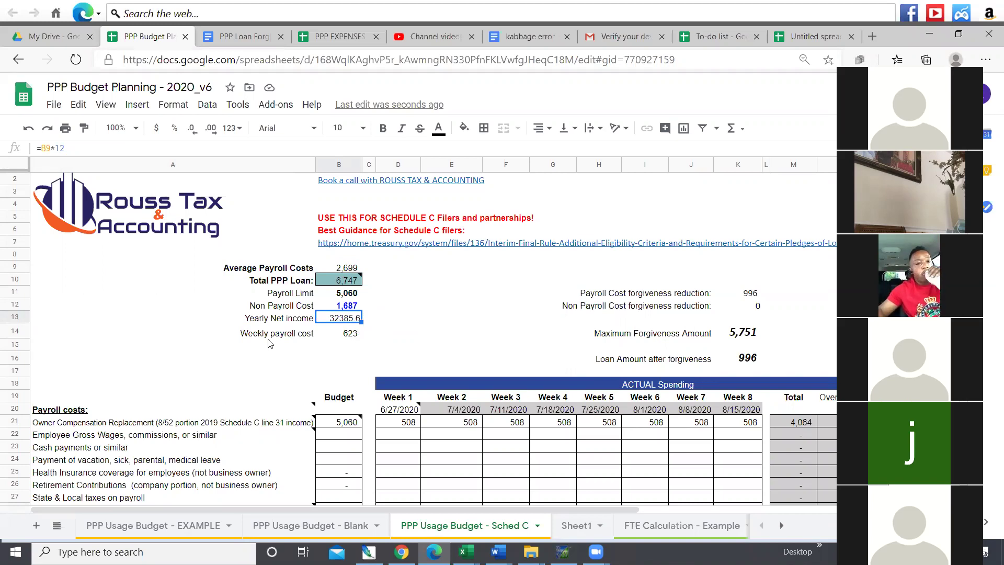
{"action": "left_click", "coordinate": [349, 335]}
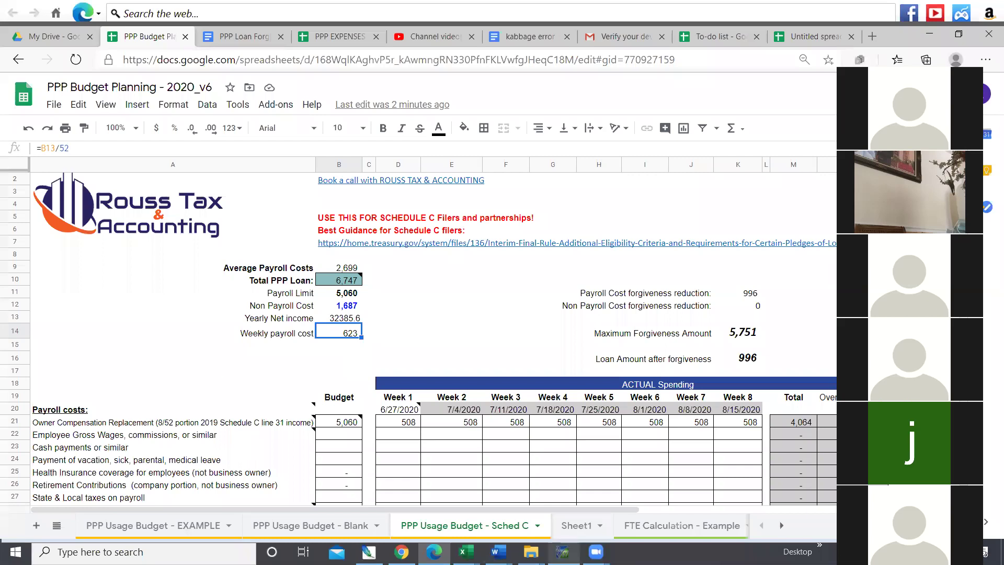
Step: Set the loan amount to 6747 in the Loan Disbursement Control Sheet on Sheet1, matching the Sched C total loan
{"action": "key", "text": "ctrl+shift+Page_Down"}
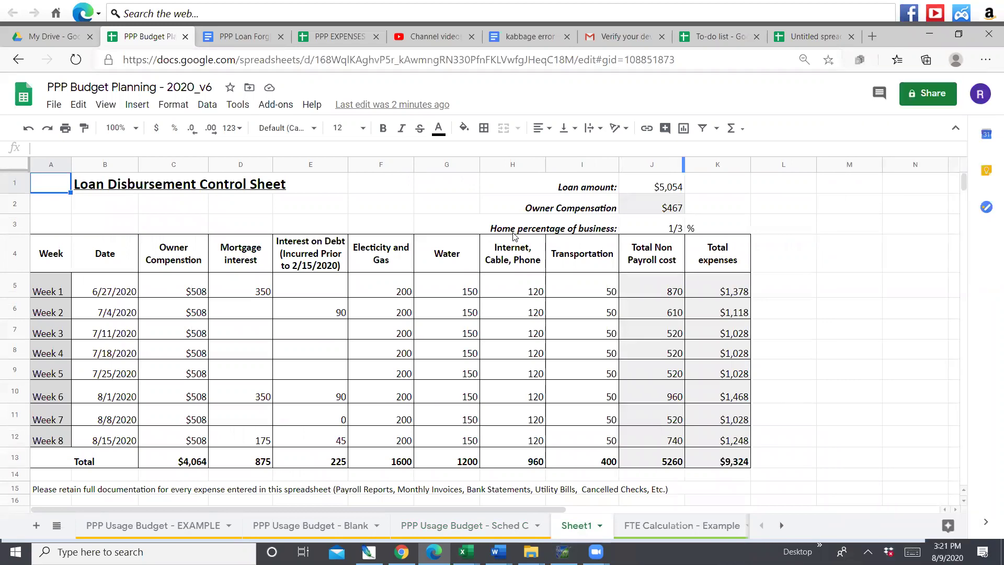
{"action": "left_click", "coordinate": [648, 186]}
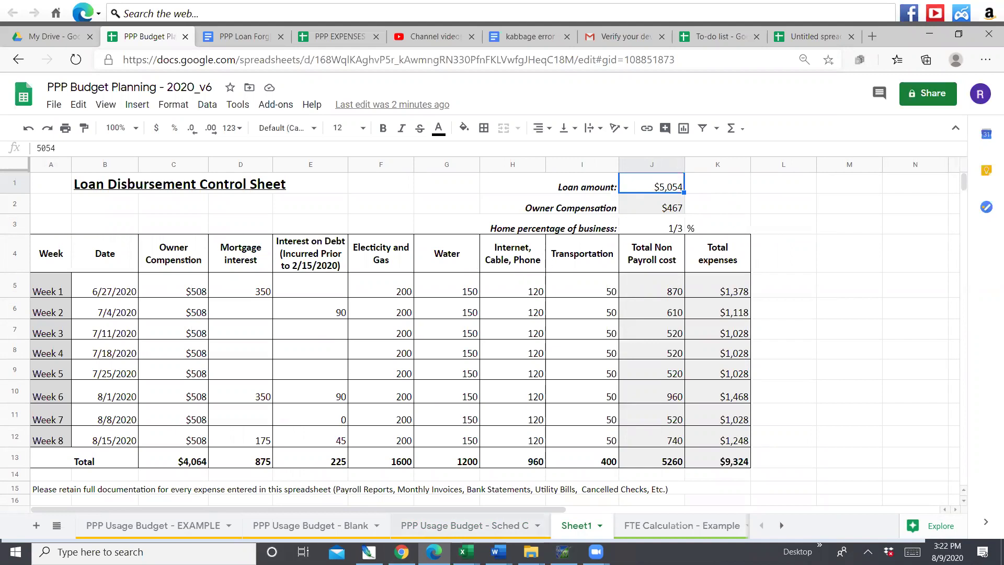
{"action": "left_click", "coordinate": [464, 525]}
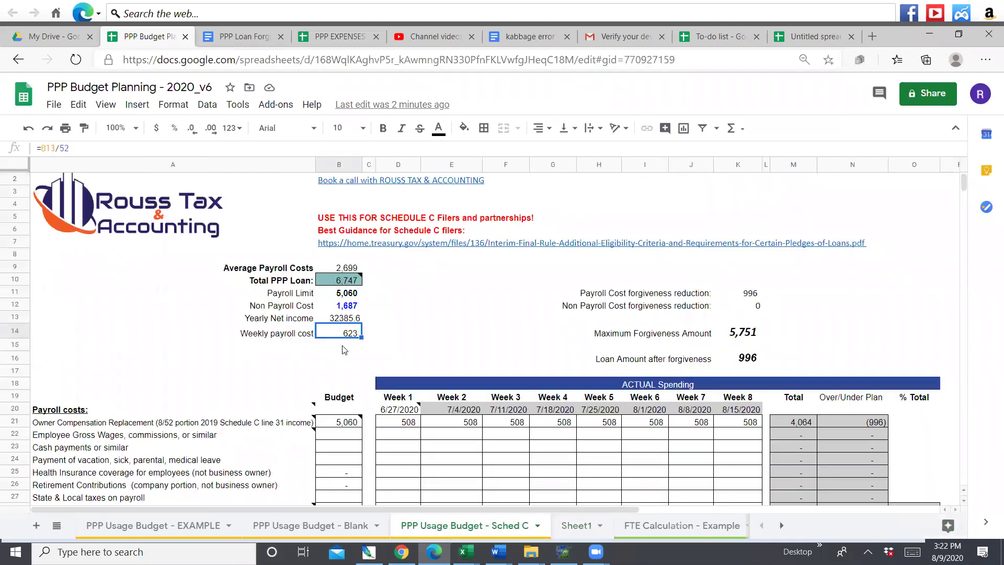
{"action": "left_click", "coordinate": [576, 525]}
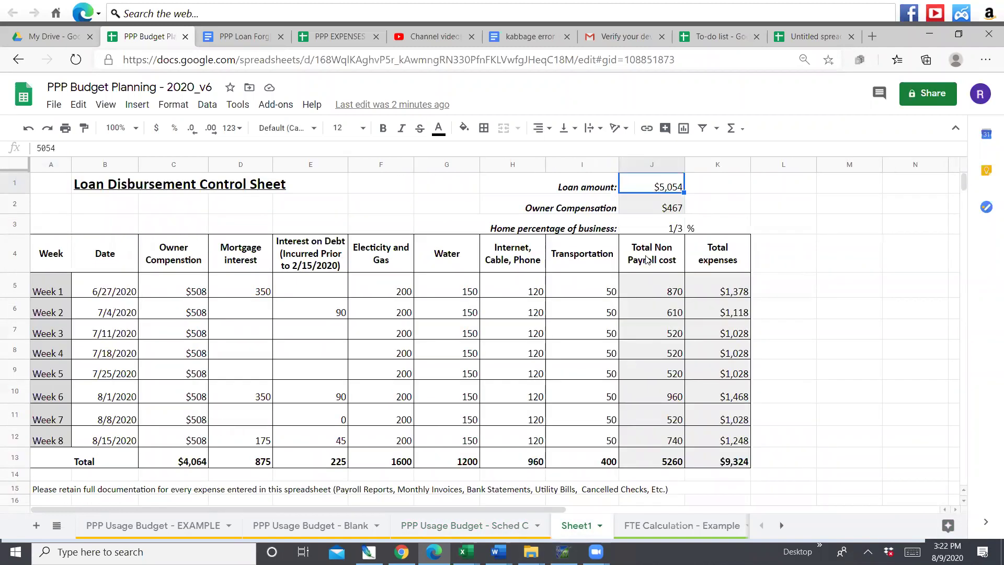
{"action": "type", "text": "6747"}
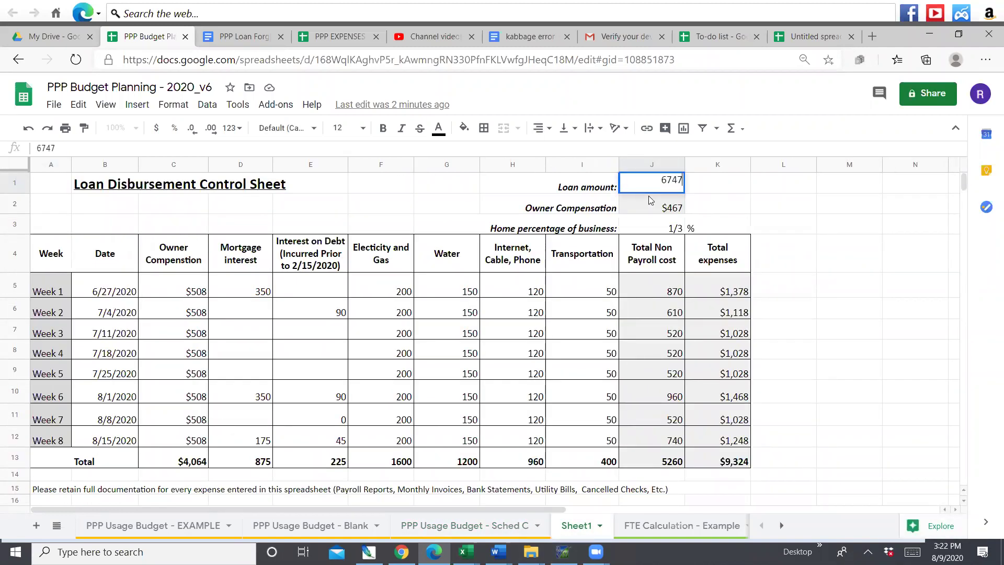
{"action": "key", "text": "Return"}
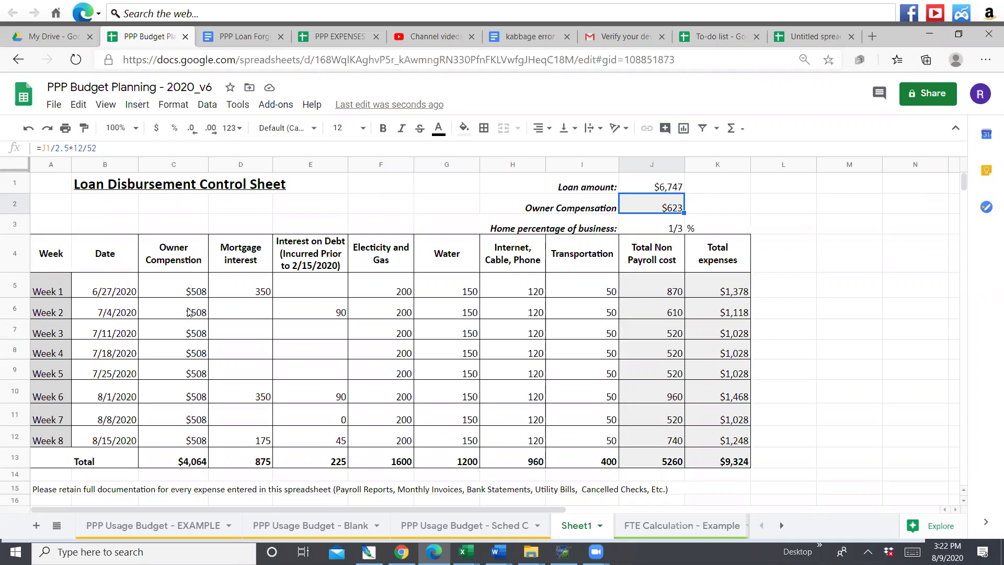
Step: Set the Week 1 date in the Loan Disbursement Control Sheet to 5/21/2020
{"action": "left_click", "coordinate": [117, 294]}
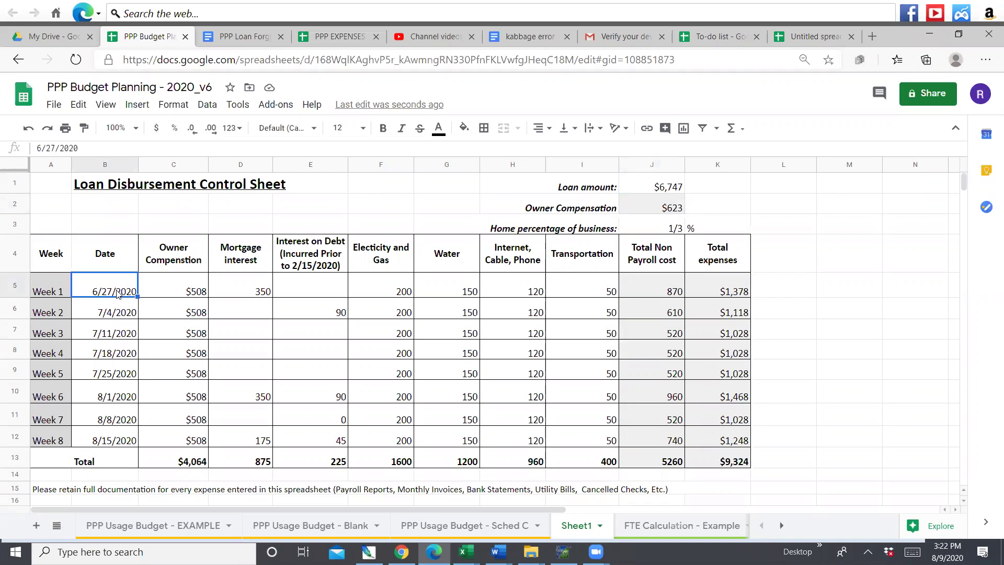
{"action": "type", "text": "5/21"}
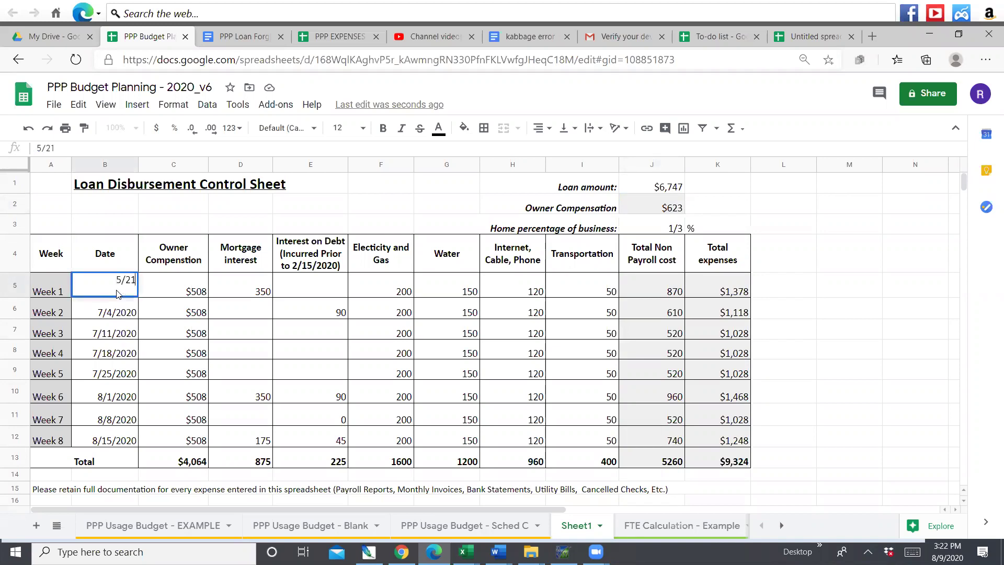
{"action": "type", "text": "/2020"}
{"action": "key", "text": "Return"}
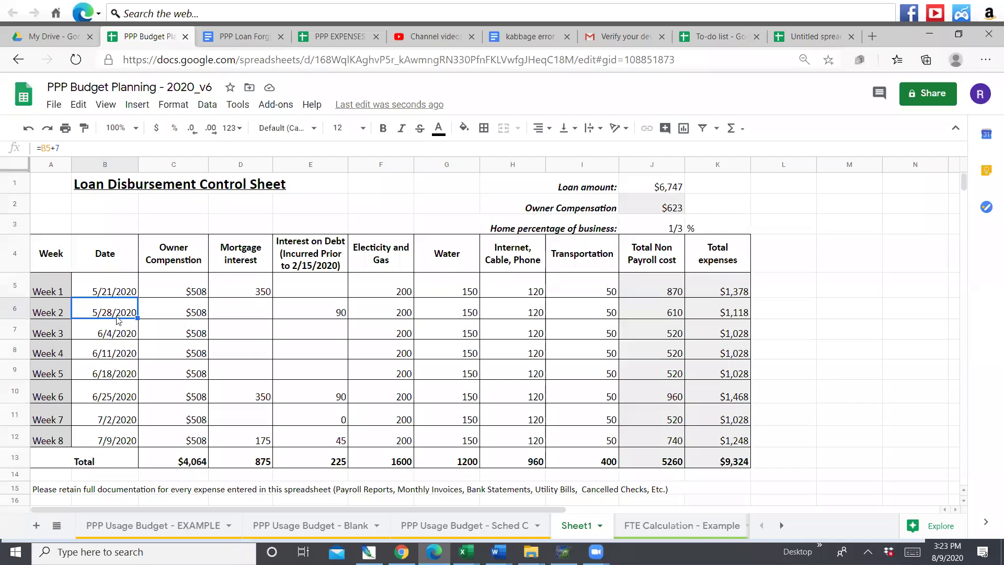
Step: Link the Week 1 owner compensation to the Owner Compensation amount with the formula =J2
{"action": "left_click", "coordinate": [191, 290]}
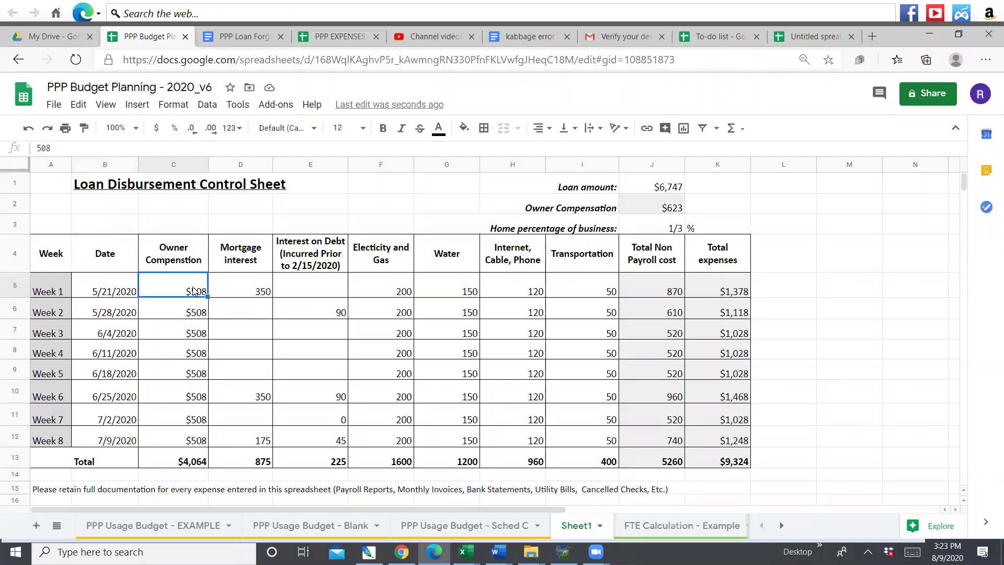
{"action": "type", "text": "="}
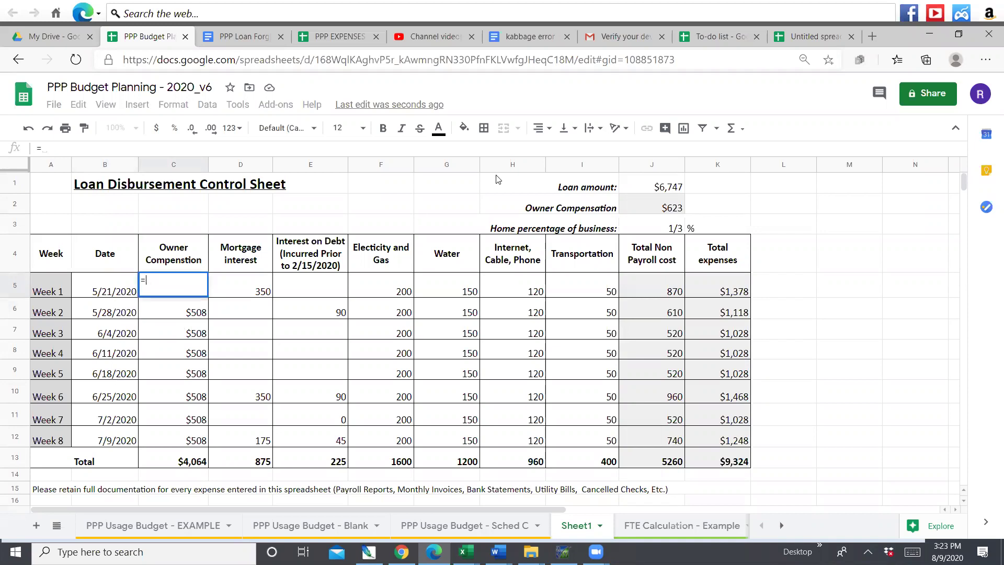
{"action": "left_click", "coordinate": [654, 208]}
{"action": "key", "text": "Return"}
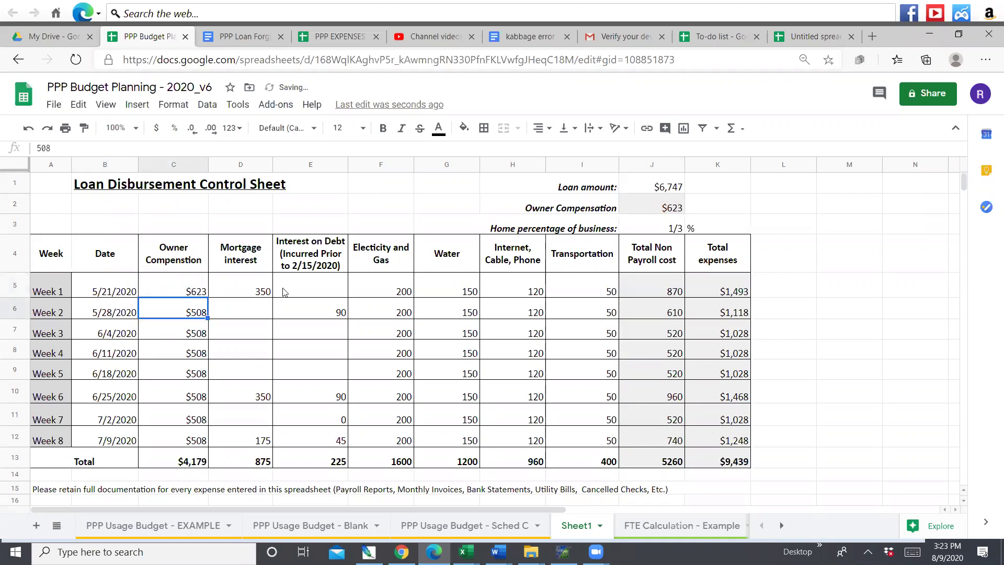
Step: Enter 623 as the owner compensation for each week from Week 1 through Week 8
{"action": "left_click", "coordinate": [166, 290]}
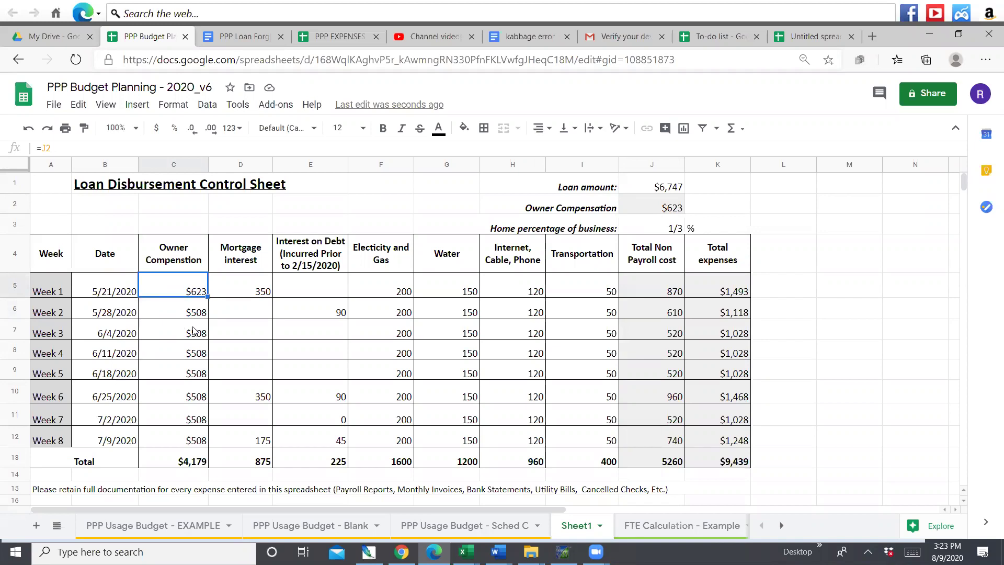
{"action": "type", "text": "623"}
{"action": "key", "text": "Return"}
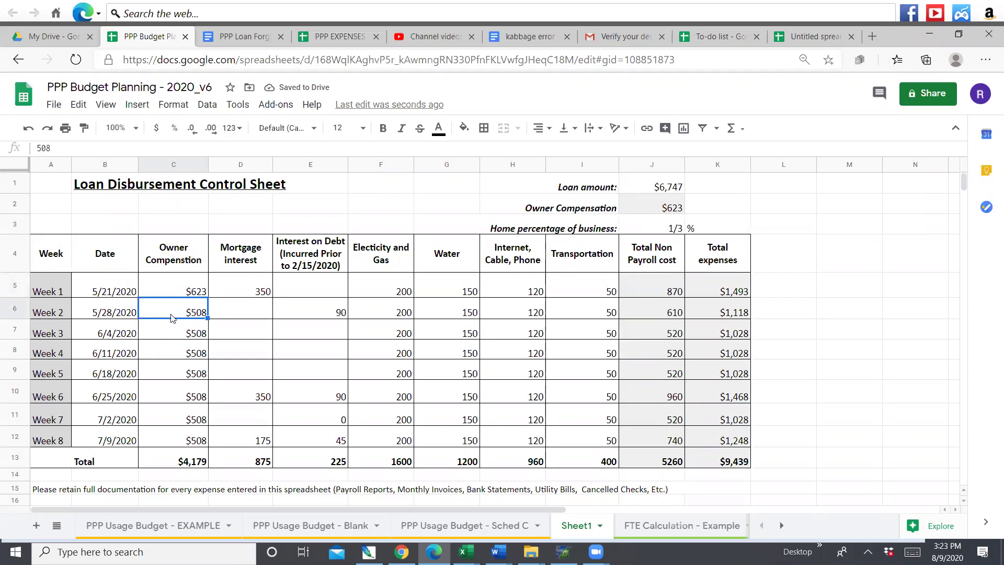
{"action": "type", "text": "6"}
{"action": "type", "text": "23"}
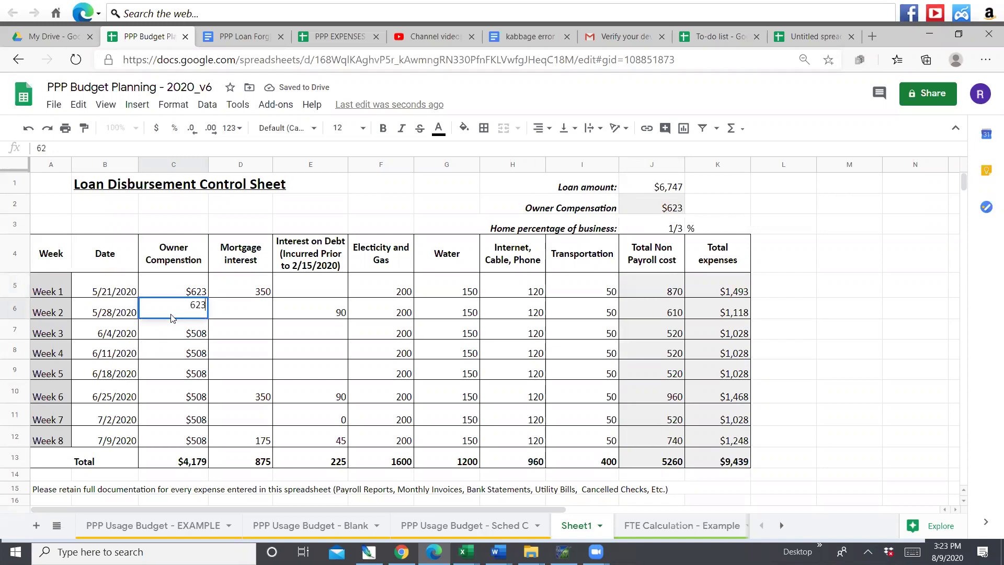
{"action": "key", "text": "Return"}
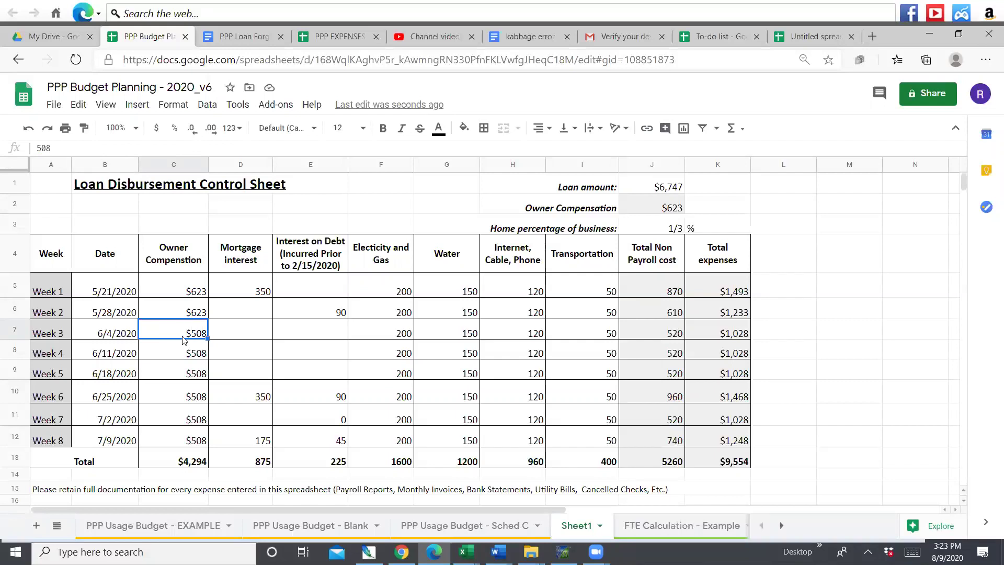
{"action": "type", "text": "63"}
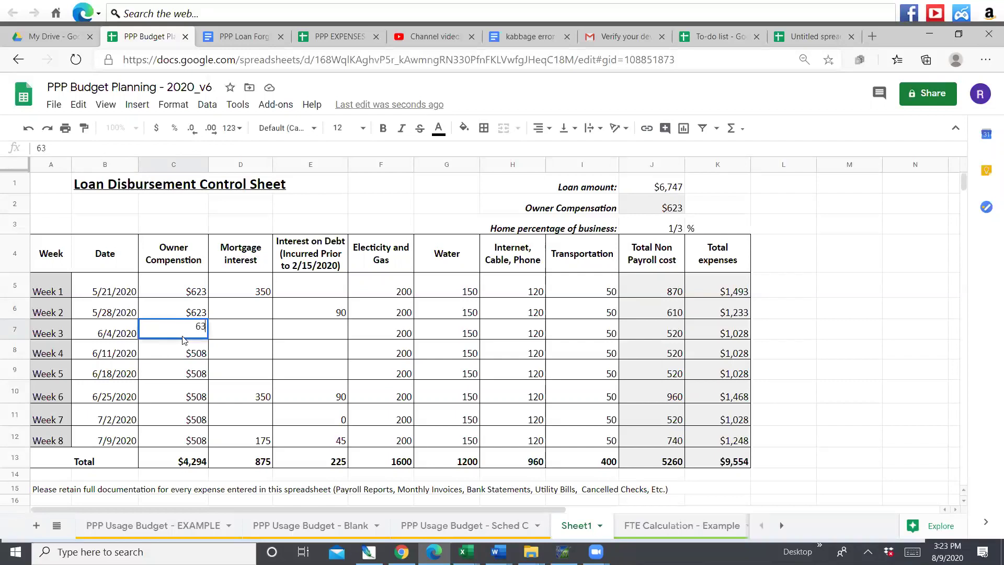
{"action": "key", "text": "BackSpace"}
{"action": "type", "text": "23"}
{"action": "key", "text": "Return"}
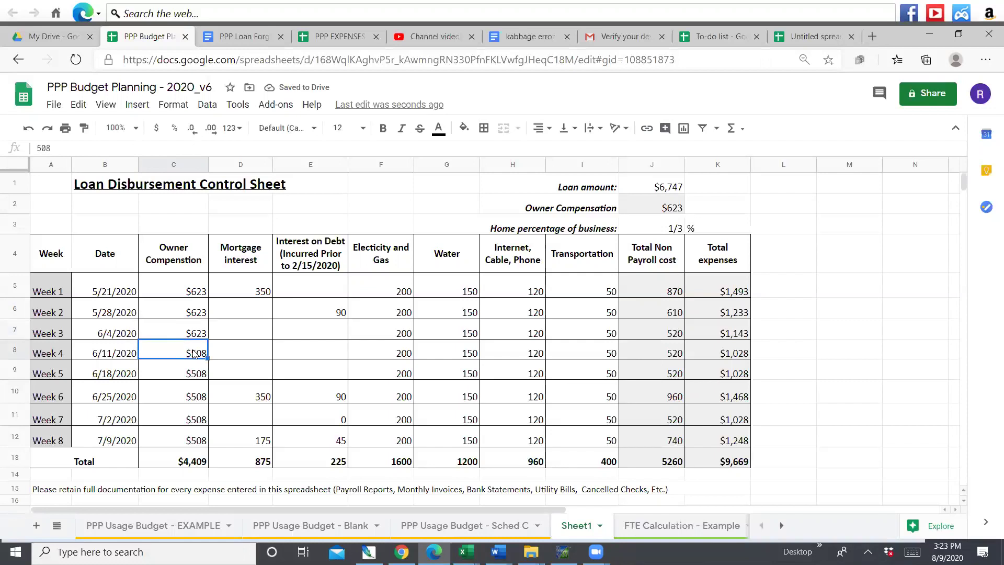
{"action": "type", "text": "623"}
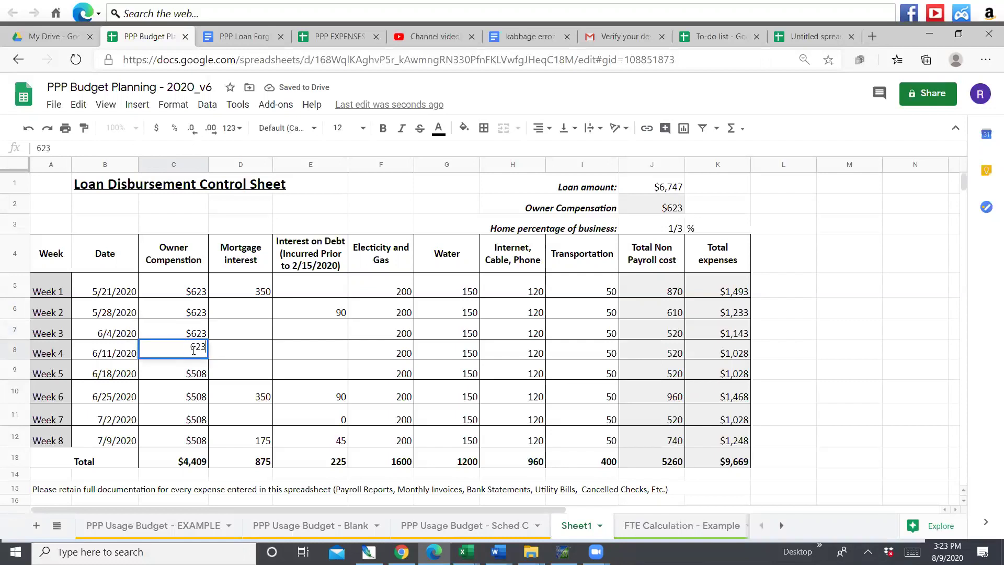
{"action": "key", "text": "Return"}
{"action": "type", "text": "623"}
{"action": "key", "text": "Return"}
{"action": "type", "text": "623"}
{"action": "key", "text": "Return"}
{"action": "type", "text": "623"}
{"action": "key", "text": "Return"}
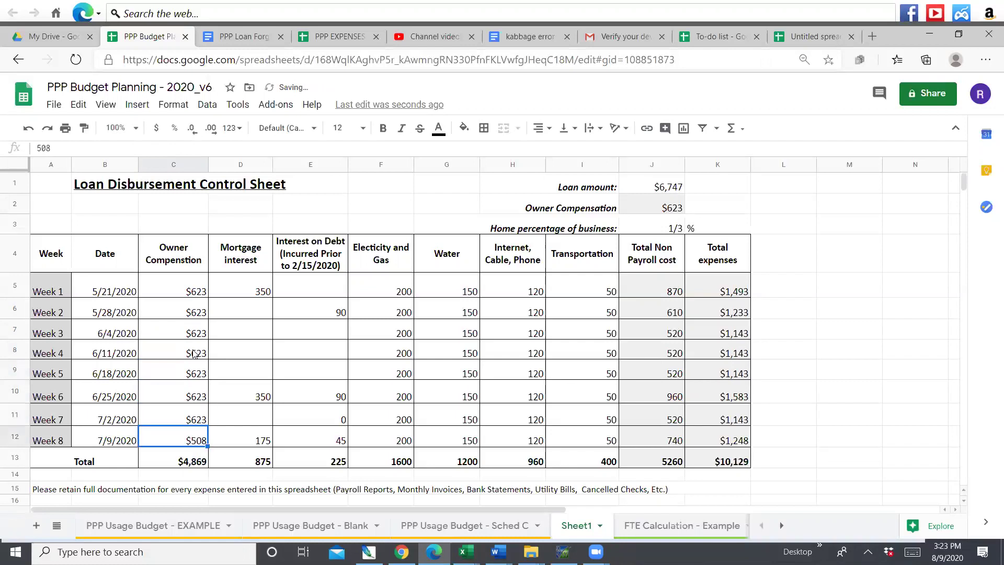
{"action": "type", "text": "623"}
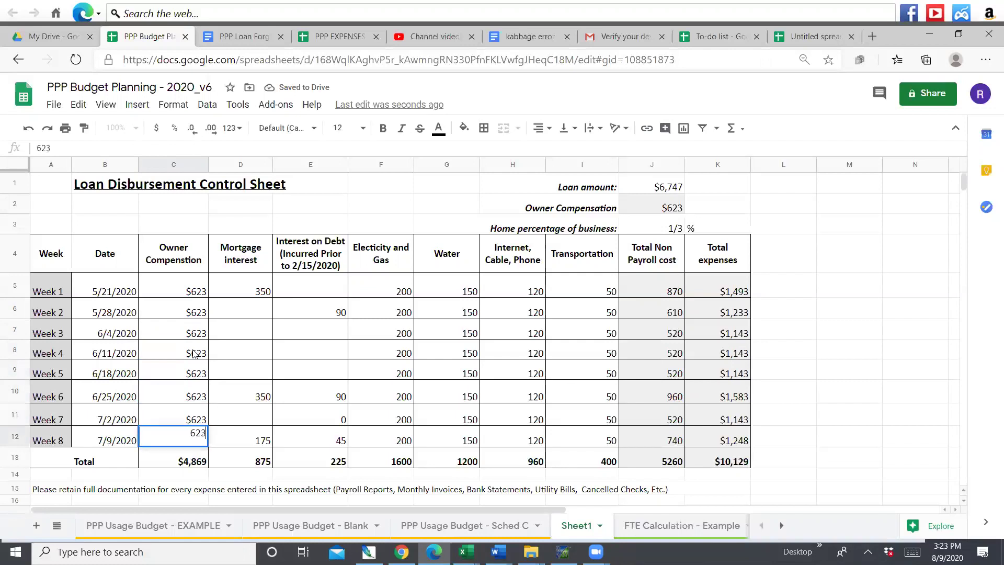
{"action": "key", "text": "Return"}
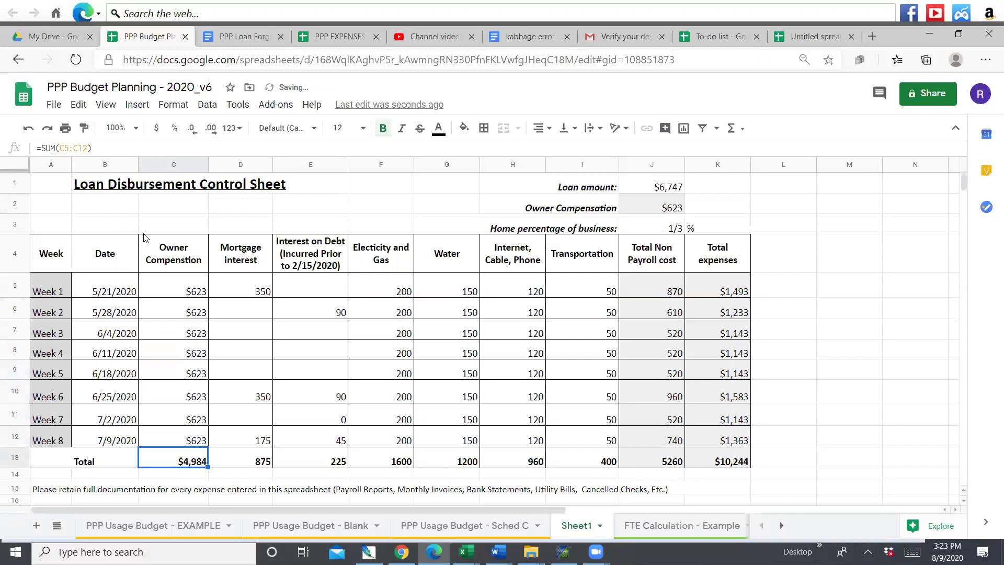
{"action": "left_click", "coordinate": [192, 293]}
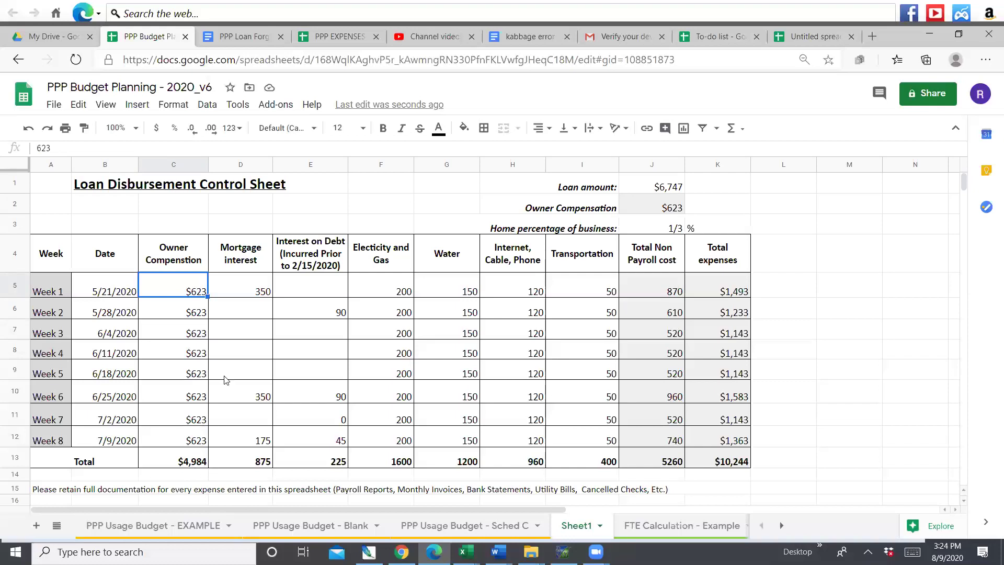
Step: Clear the Week 1 mortgage interest and enter 2500 as the mortgage interest for Week 3
{"action": "left_click", "coordinate": [261, 294]}
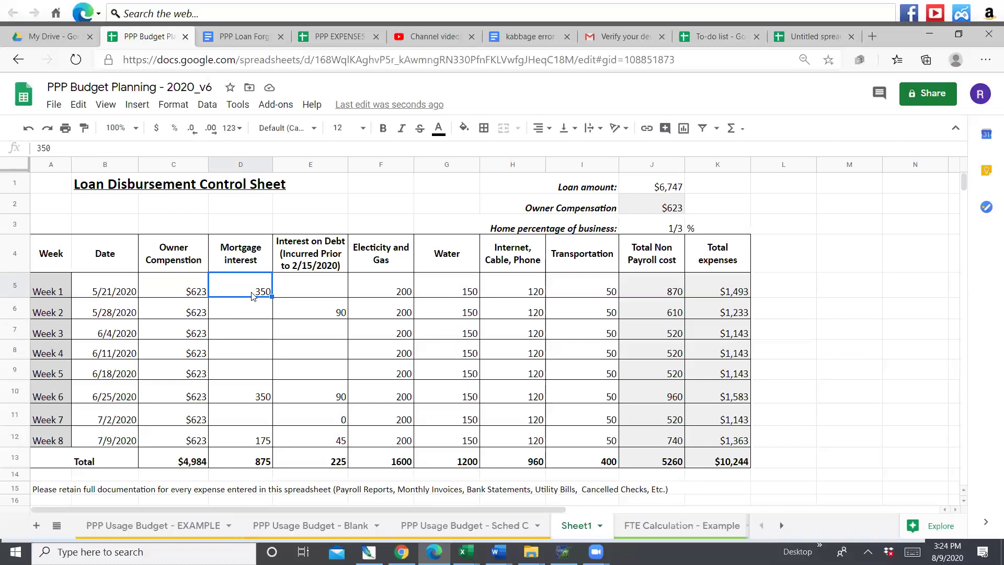
{"action": "key", "text": "Delete"}
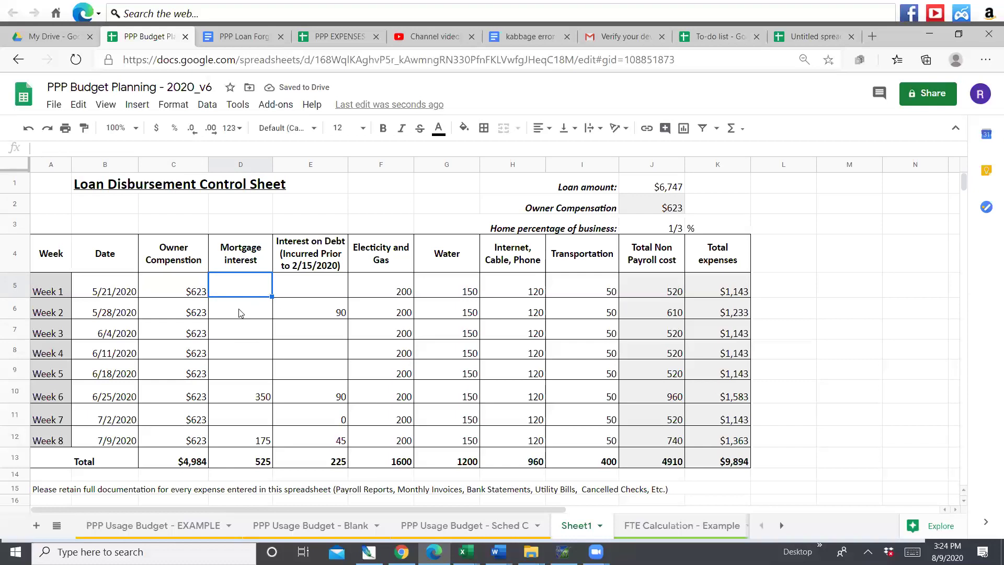
{"action": "left_click", "coordinate": [240, 309]}
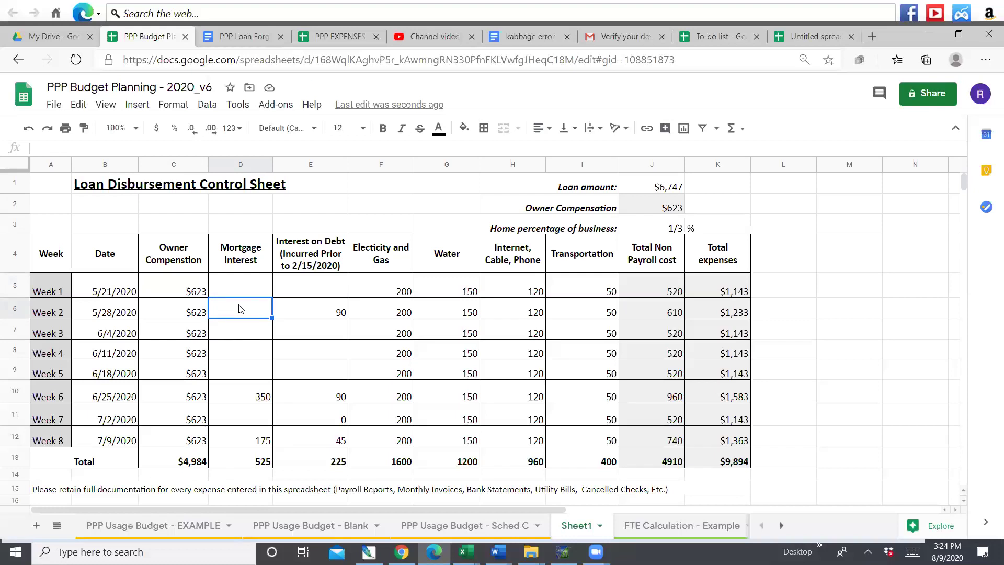
{"action": "left_click", "coordinate": [230, 331]}
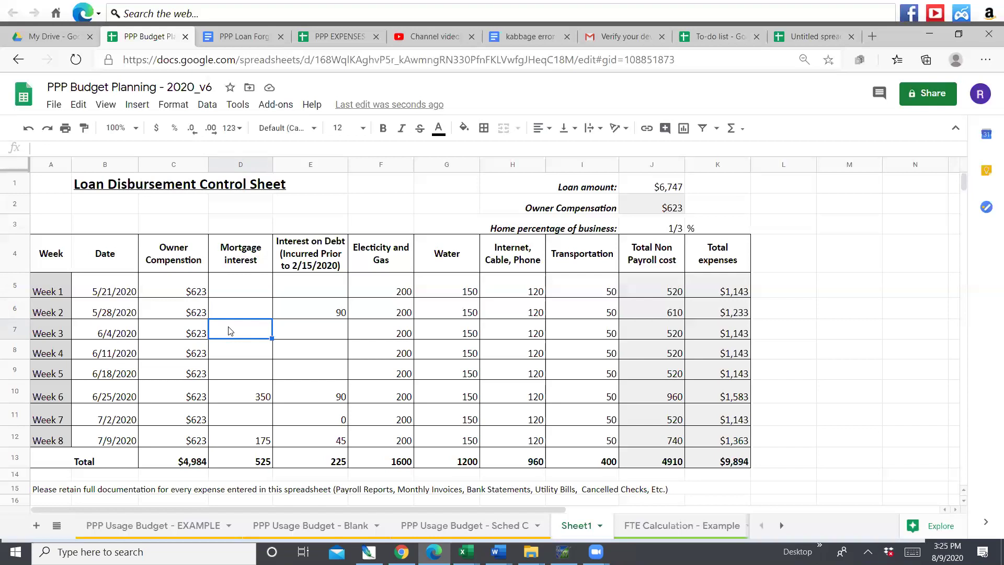
{"action": "type", "text": "2"}
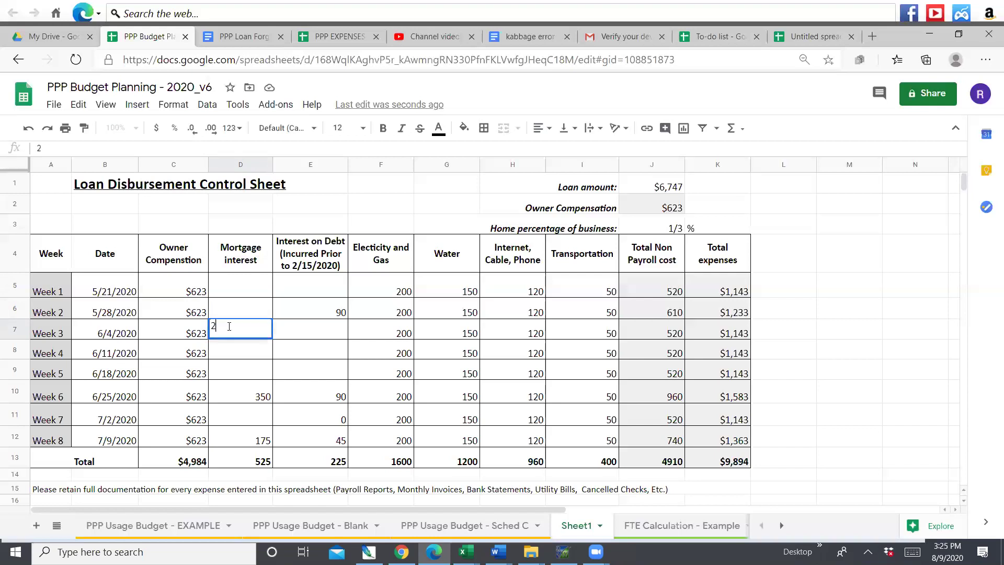
{"action": "type", "text": "500"}
{"action": "left_click", "coordinate": [246, 350]}
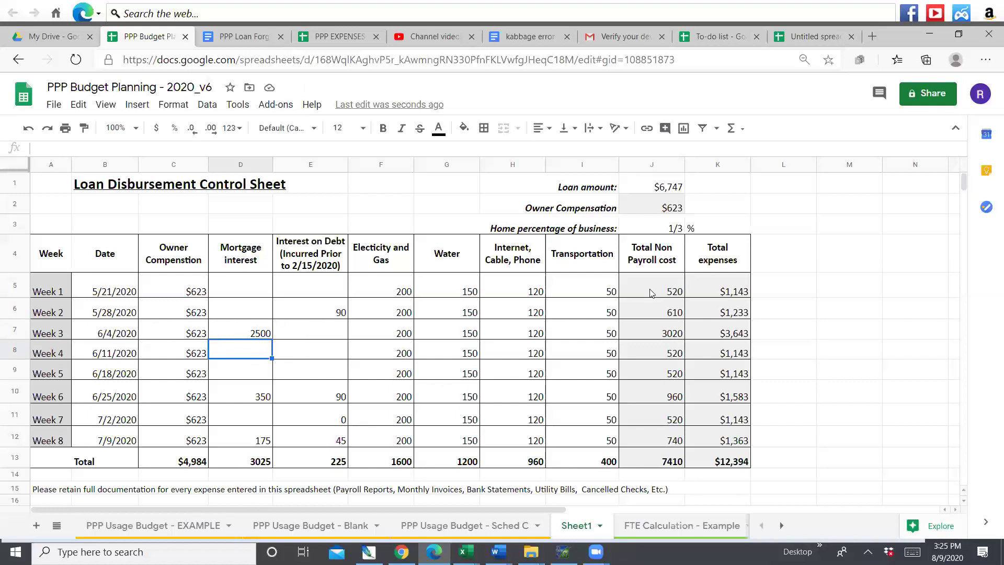
Step: Clear the mortgage interest amounts for Week 6 and Week 8
{"action": "left_click", "coordinate": [663, 192]}
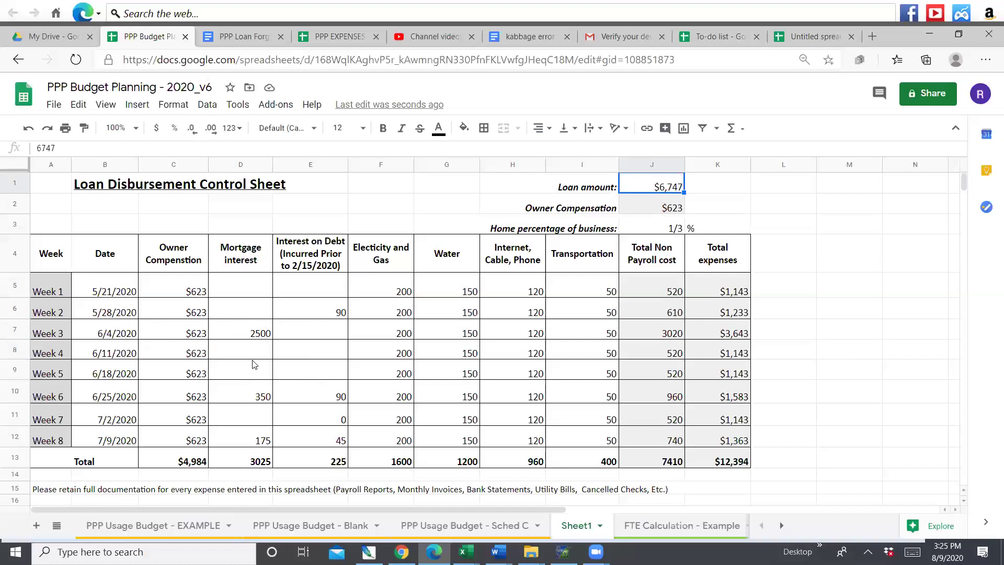
{"action": "left_click", "coordinate": [269, 382]}
{"action": "key", "text": "Delete"}
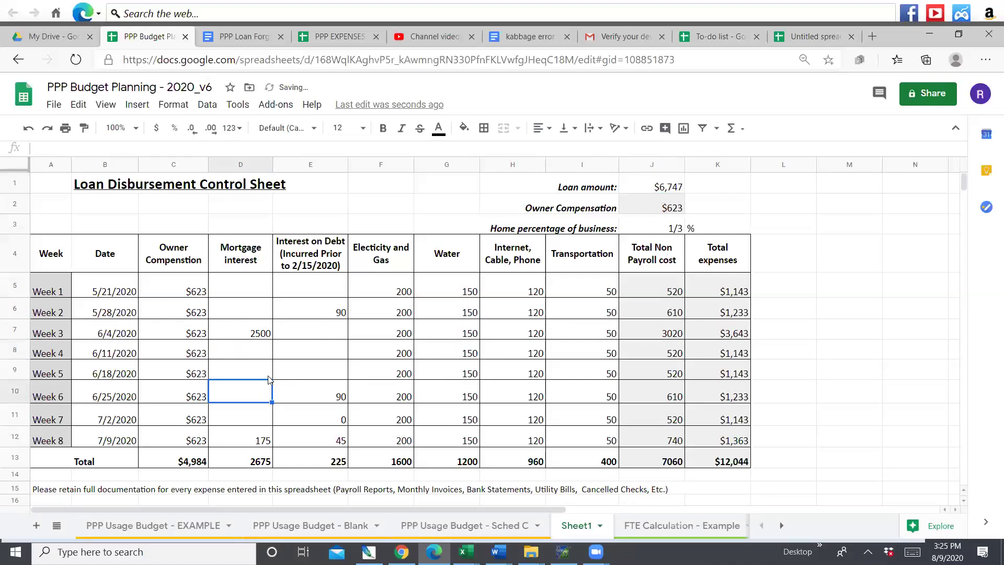
{"action": "left_click", "coordinate": [256, 444]}
{"action": "key", "text": "Delete"}
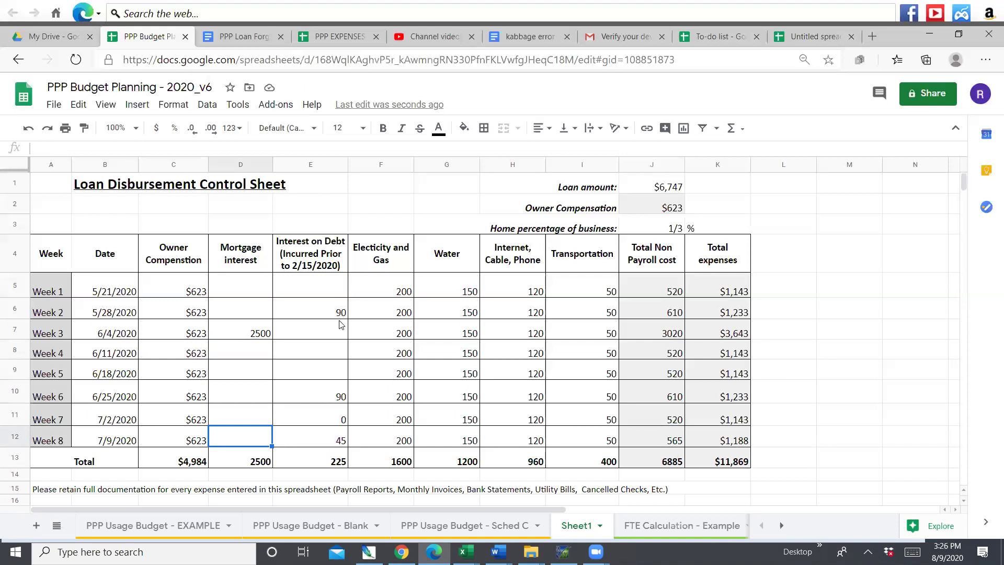
Step: Clear the electricity and gas amounts for all eight weeks and the interest on debt amounts from Week 2 to Week 8
{"action": "left_click", "coordinate": [402, 294]}
{"action": "left_click_drag", "start_coordinate": [394, 308], "coordinate": [402, 437]}
{"action": "key", "text": "Delete"}
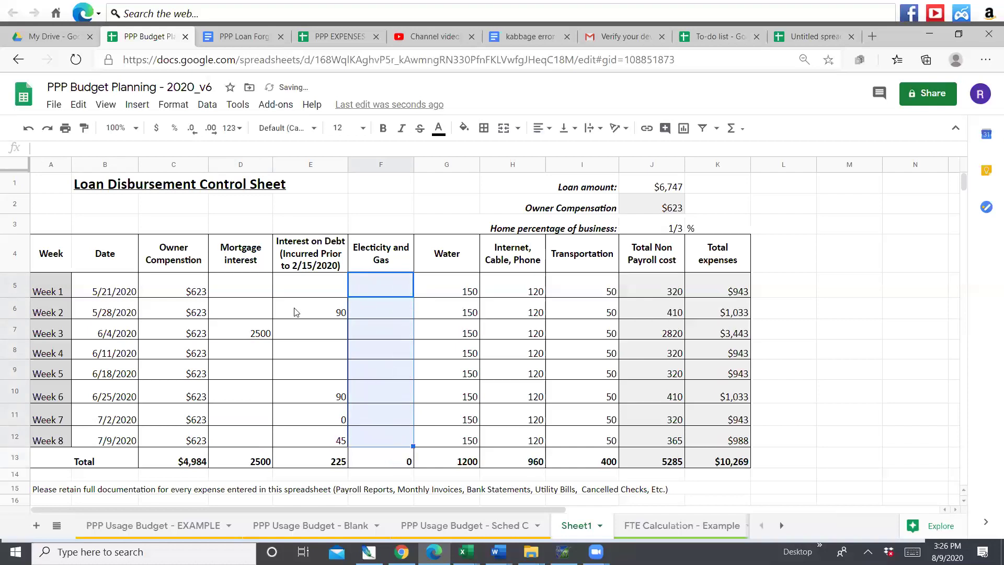
{"action": "left_click", "coordinate": [326, 309]}
{"action": "left_click_drag", "start_coordinate": [335, 318], "coordinate": [335, 432]}
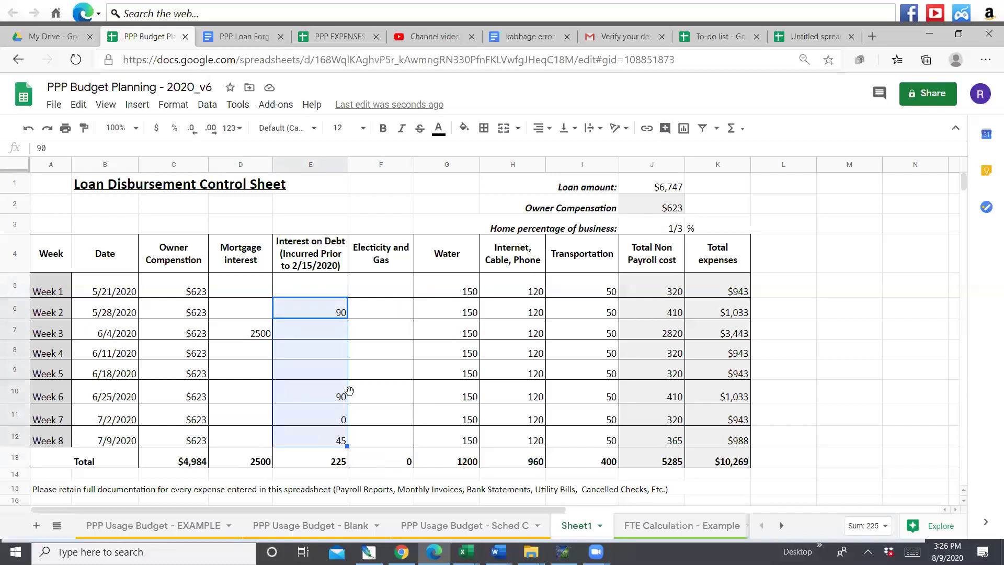
{"action": "key", "text": "Delete"}
{"action": "left_click", "coordinate": [393, 358]}
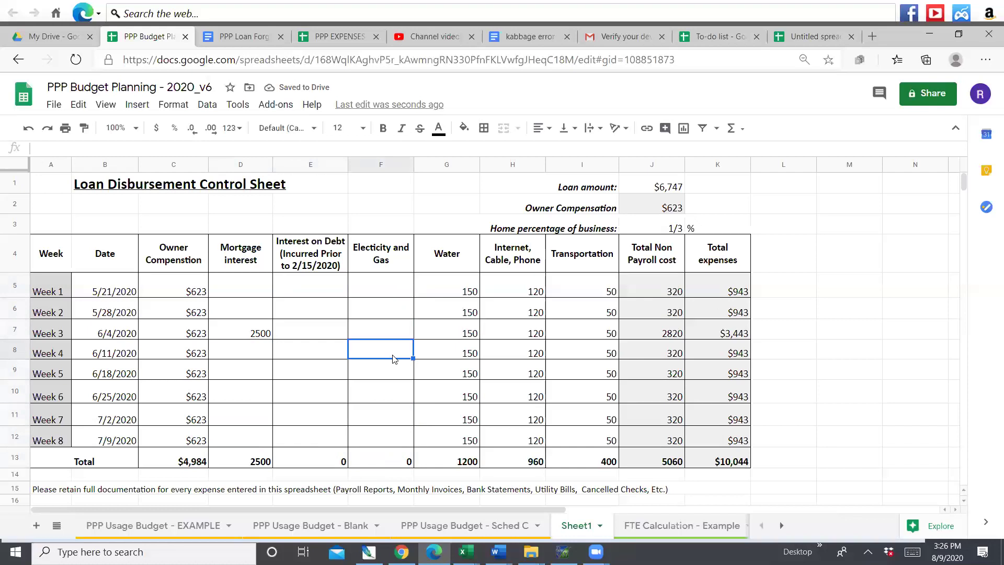
Step: Clear the Internet, Cable, Phone amounts for Week 1 through Week 8
{"action": "left_click", "coordinate": [536, 295]}
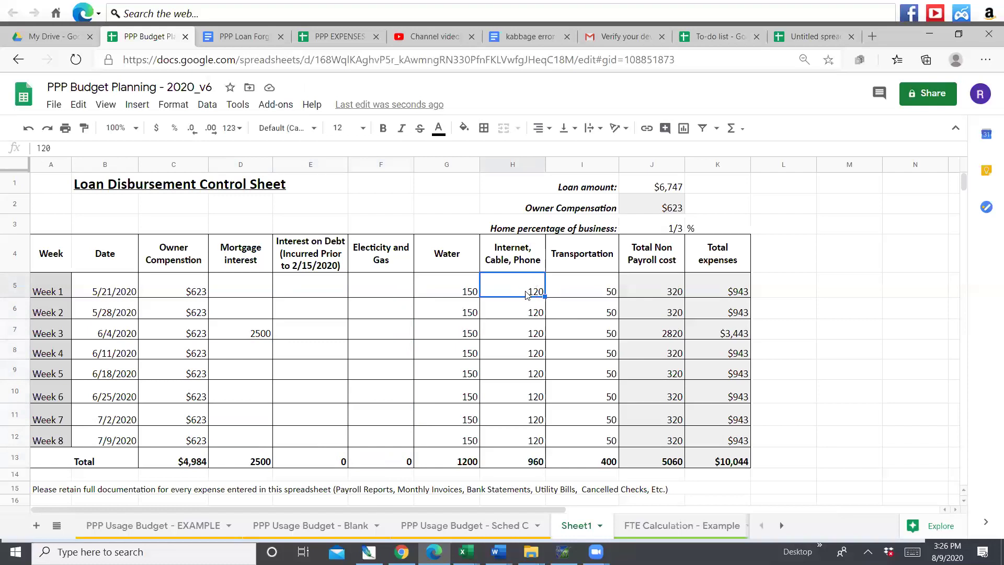
{"action": "left_click_drag", "start_coordinate": [522, 287], "coordinate": [528, 442]}
{"action": "key", "text": "Delete"}
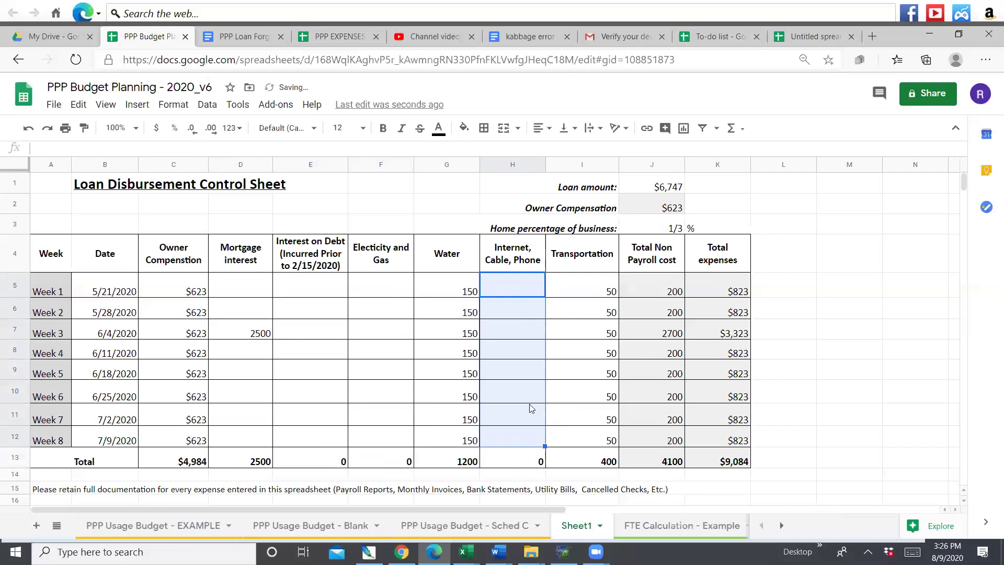
Step: Enter 250 as the Internet, Cable, Phone cost for both Week 3 and Week 7
{"action": "left_click", "coordinate": [515, 328]}
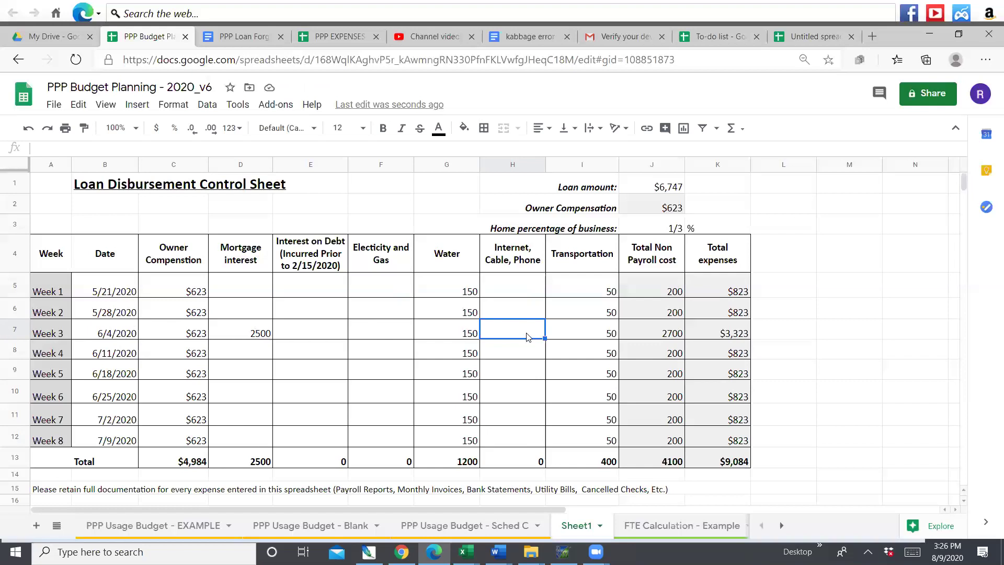
{"action": "type", "text": "250"}
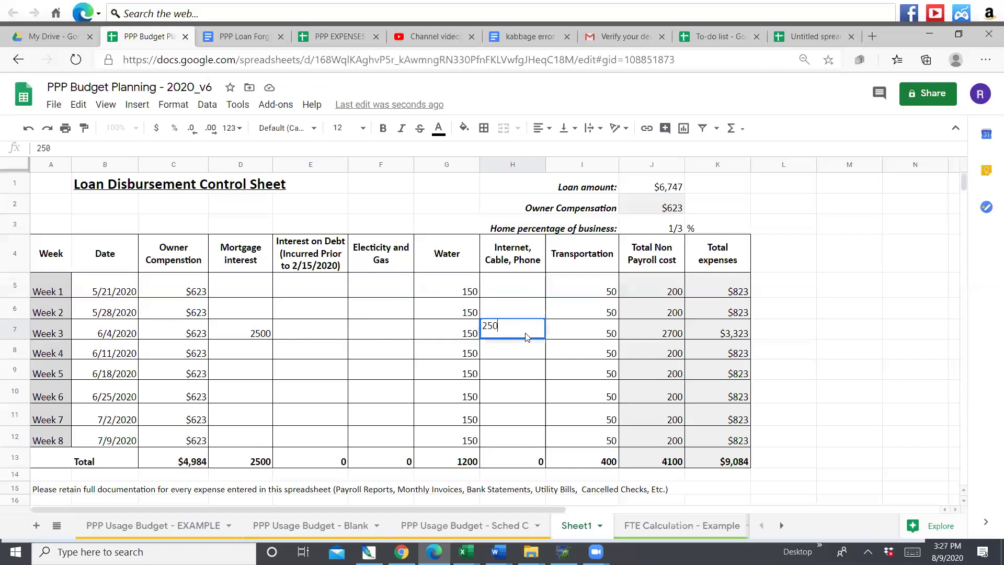
{"action": "key", "text": "Return"}
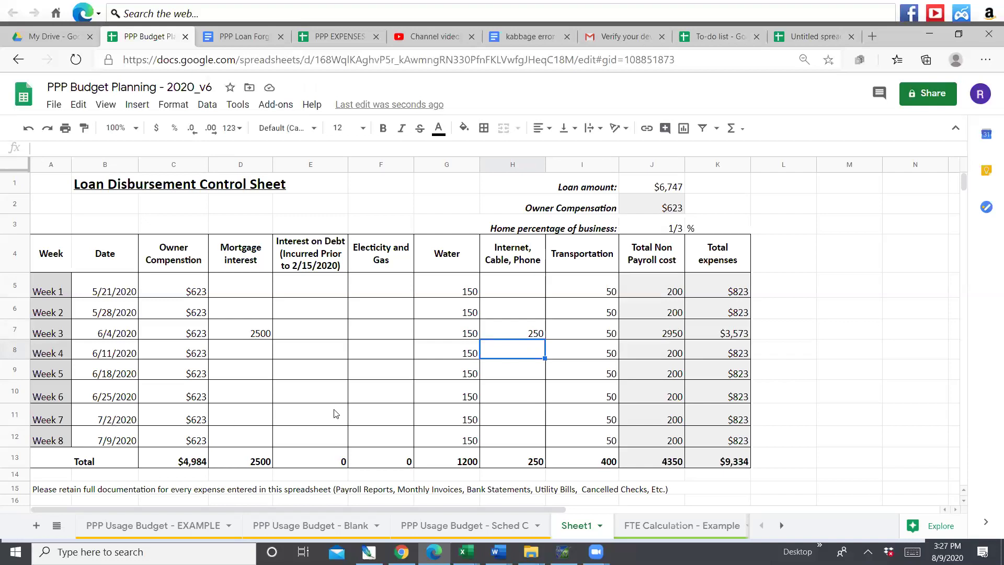
{"action": "left_click", "coordinate": [527, 418]}
{"action": "type", "text": "250"}
{"action": "key", "text": "Return"}
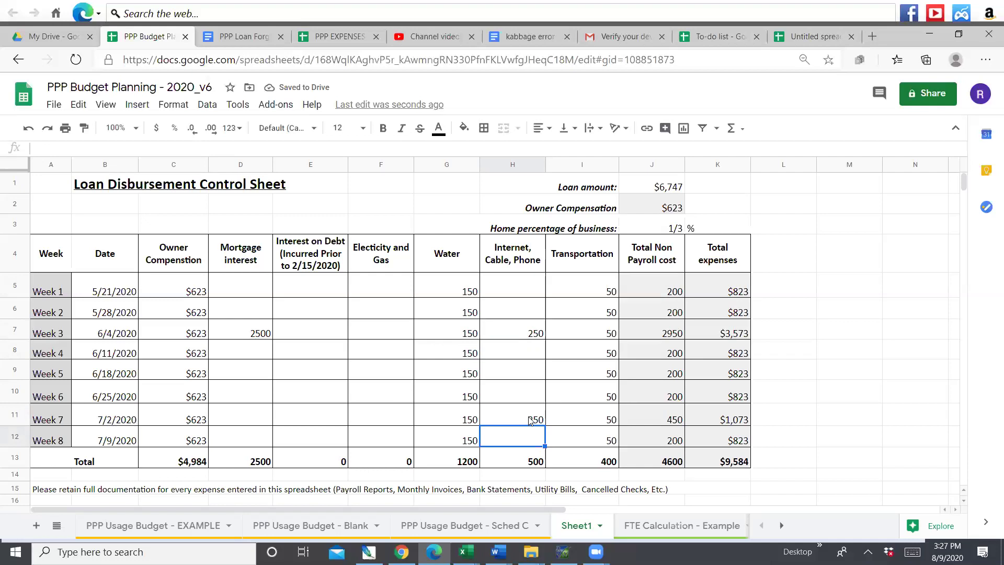
Step: Clear the water and transportation amounts for all eight weeks
{"action": "left_click_drag", "start_coordinate": [465, 291], "coordinate": [459, 439]}
{"action": "key", "text": "Delete"}
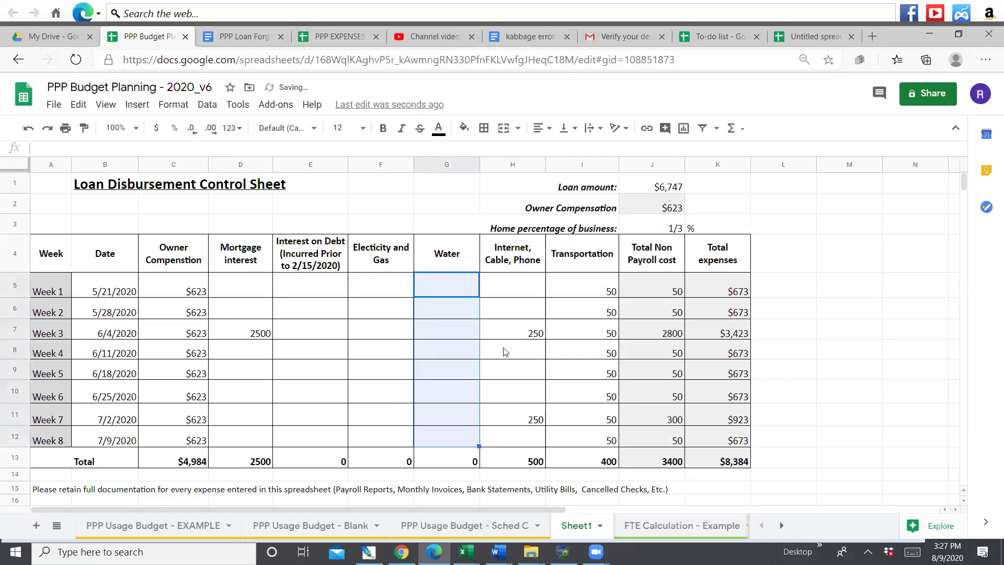
{"action": "left_click_drag", "start_coordinate": [589, 288], "coordinate": [617, 428]}
{"action": "key", "text": "Delete"}
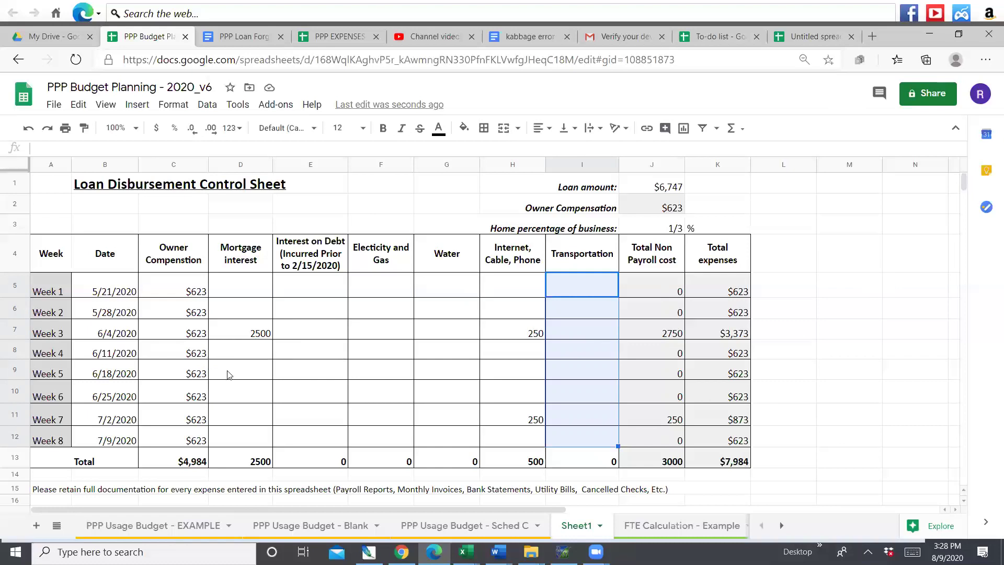
{"action": "scroll", "coordinate": [442, 347], "scroll_direction": "down", "scroll_amount": 3}
{"action": "scroll", "coordinate": [381, 269], "scroll_direction": "up", "scroll_amount": 3}
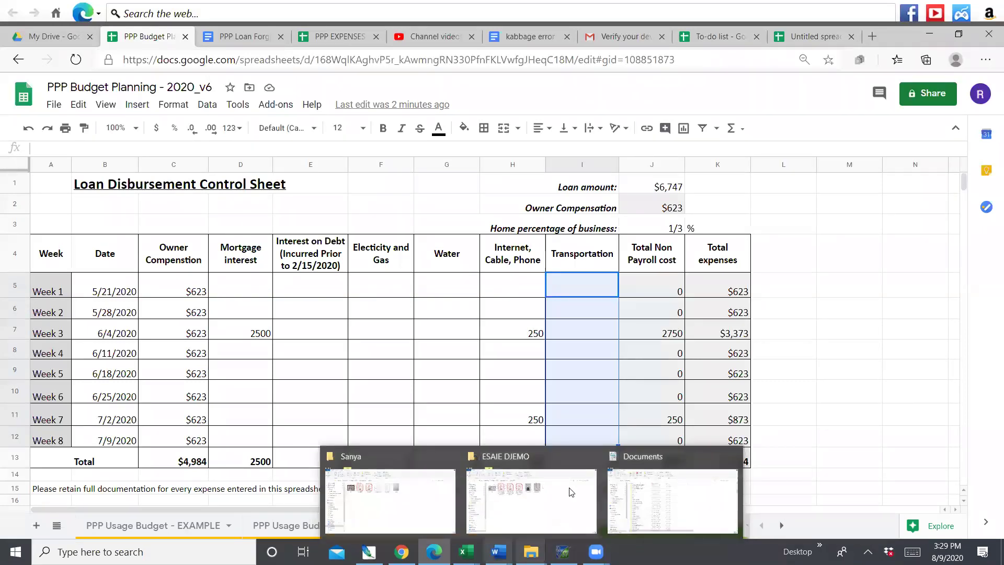
{"action": "mouse_move", "coordinate": [498, 551]}
{"action": "mouse_move", "coordinate": [586, 507]}
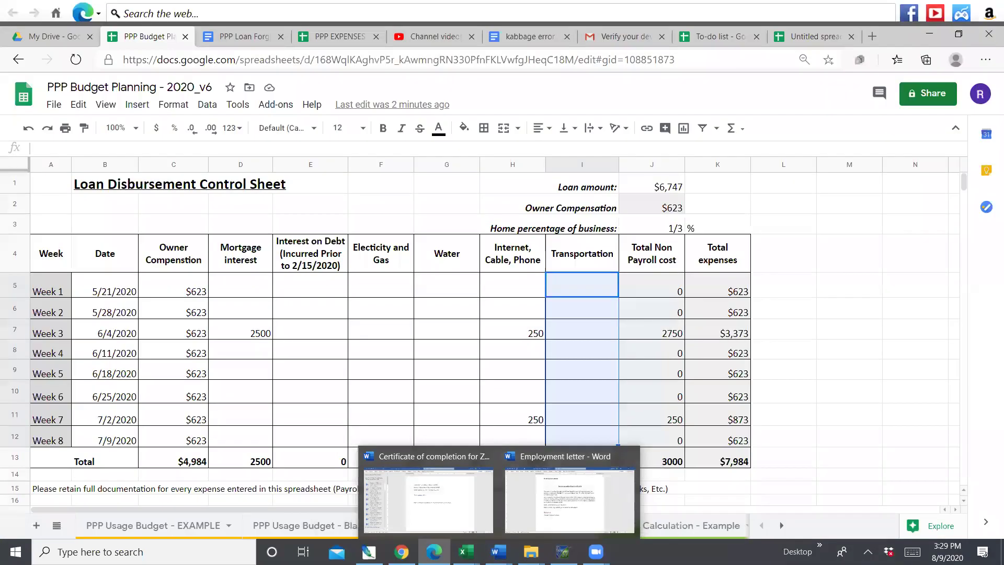
{"action": "mouse_move", "coordinate": [596, 551]}
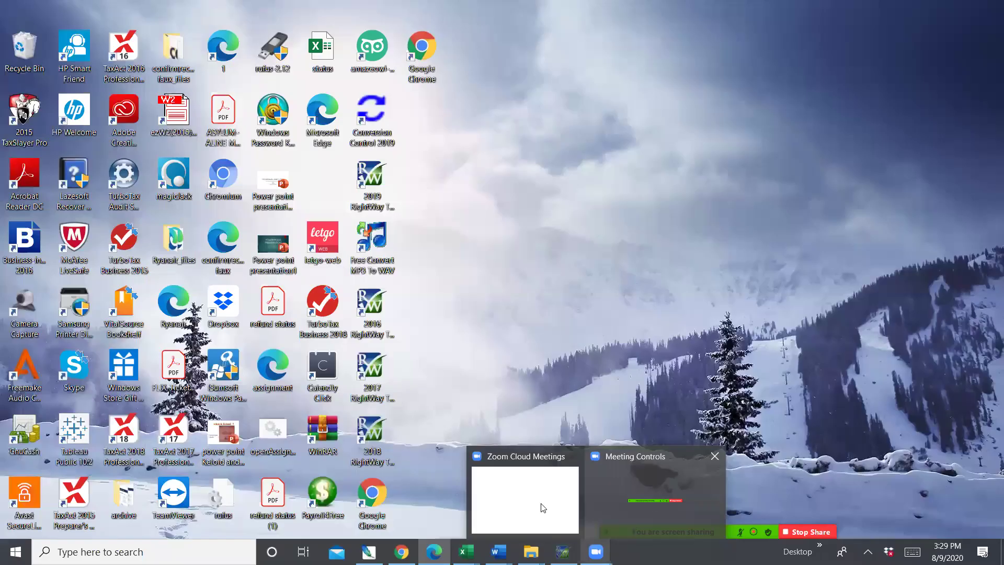
{"action": "mouse_move", "coordinate": [635, 513]}
{"action": "mouse_move", "coordinate": [527, 517]}
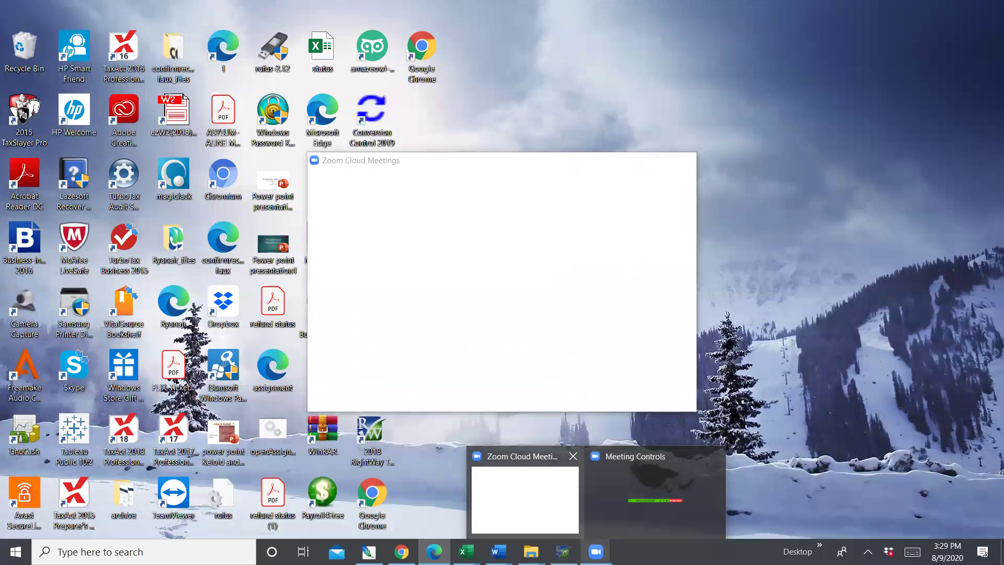
Step: Return to the Loan Disbursement Control Sheet and compare the loan amount with the overall total expenses
{"action": "mouse_move", "coordinate": [401, 552]}
{"action": "mouse_move", "coordinate": [401, 500]}
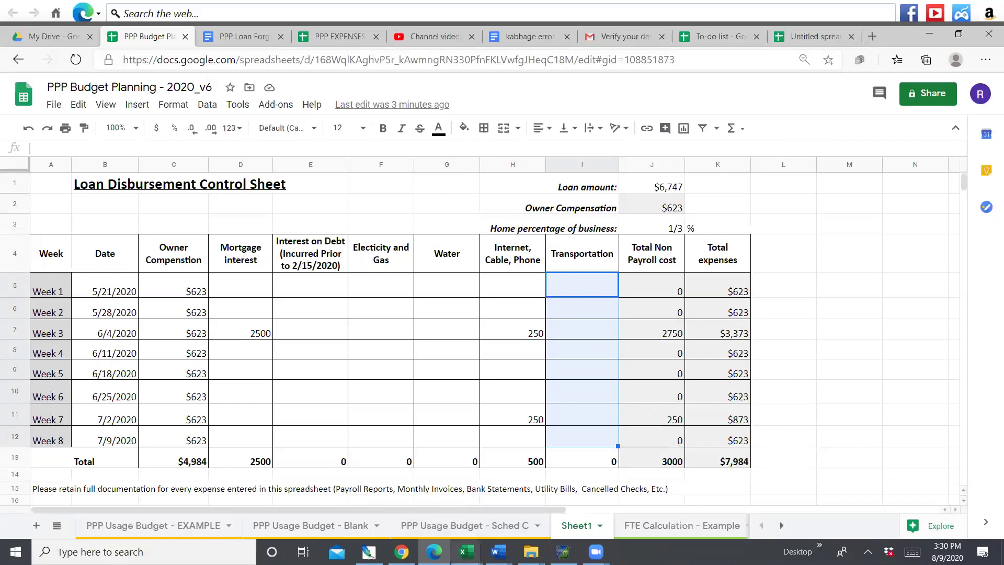
{"action": "mouse_move", "coordinate": [466, 552]}
{"action": "mouse_move", "coordinate": [537, 499]}
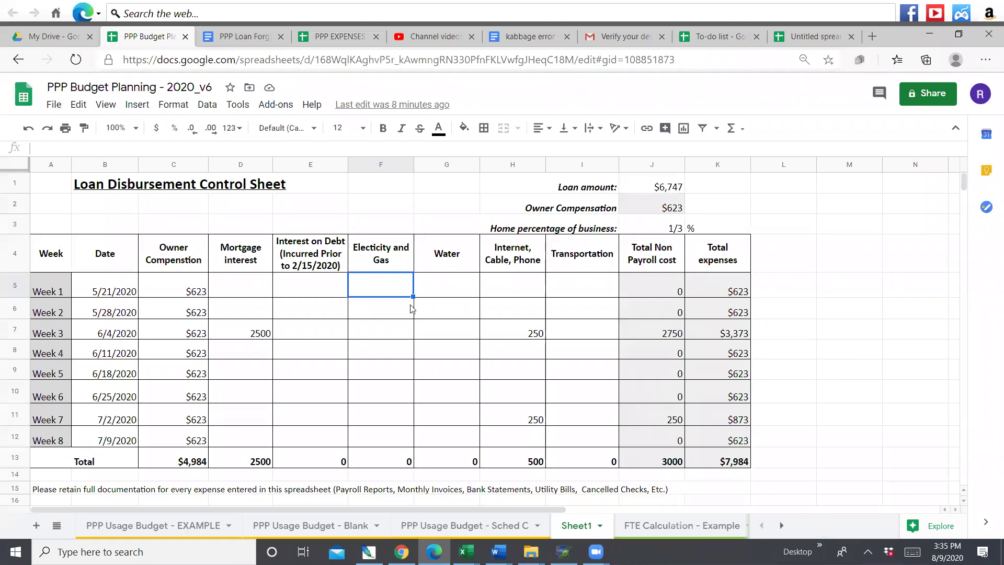
{"action": "left_click", "coordinate": [306, 285]}
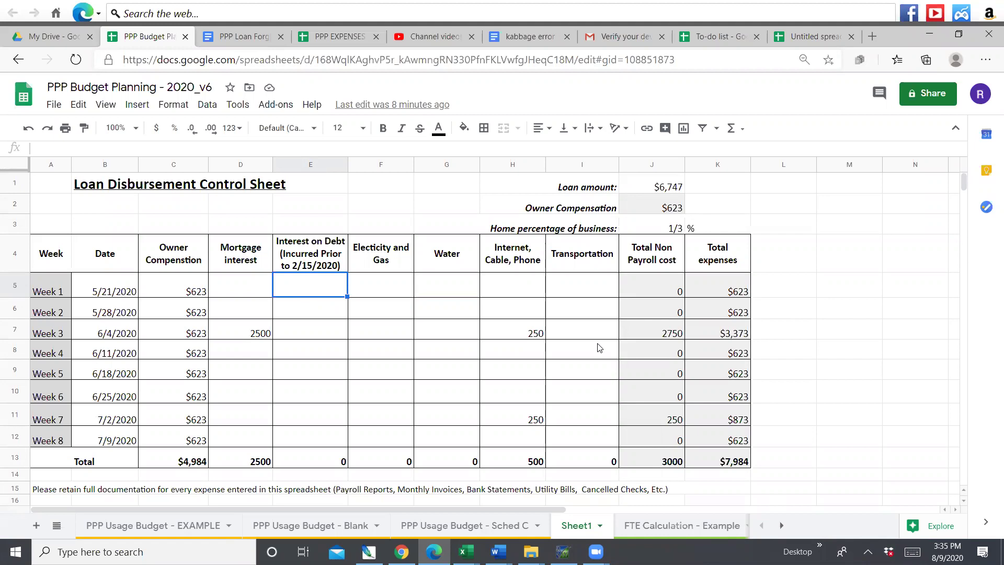
{"action": "left_click", "coordinate": [652, 186]}
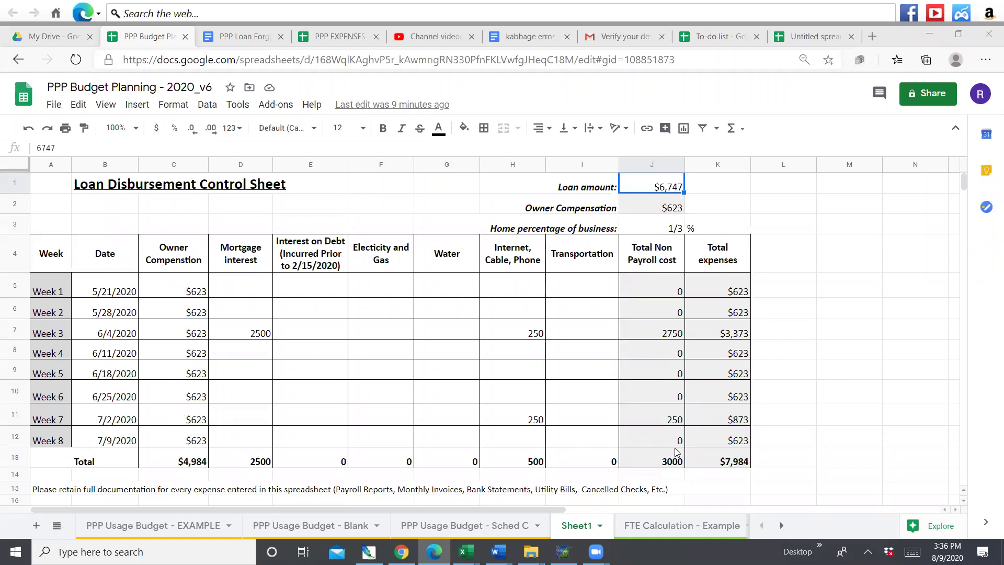
{"action": "left_click", "coordinate": [729, 461]}
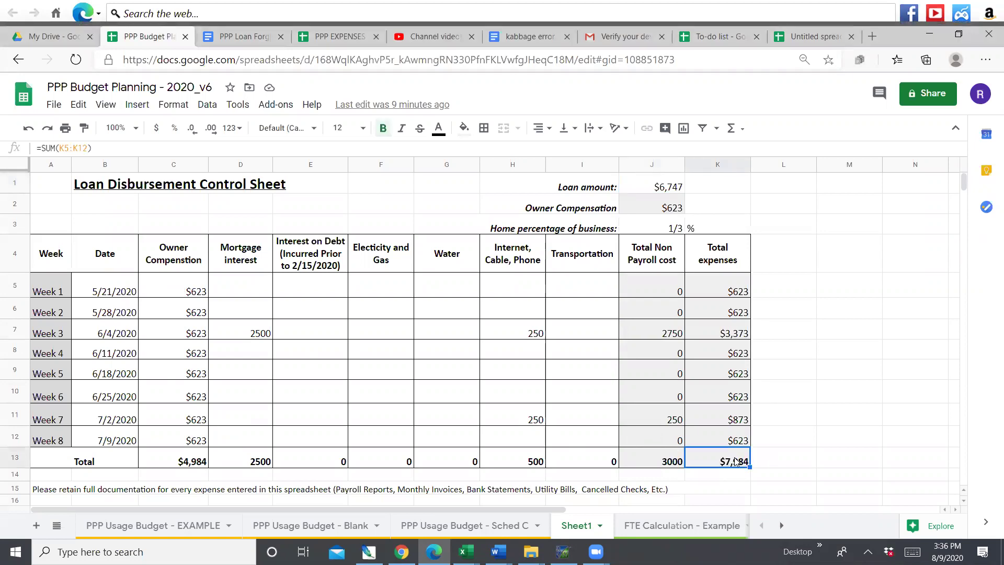
{"action": "left_click", "coordinate": [659, 191]}
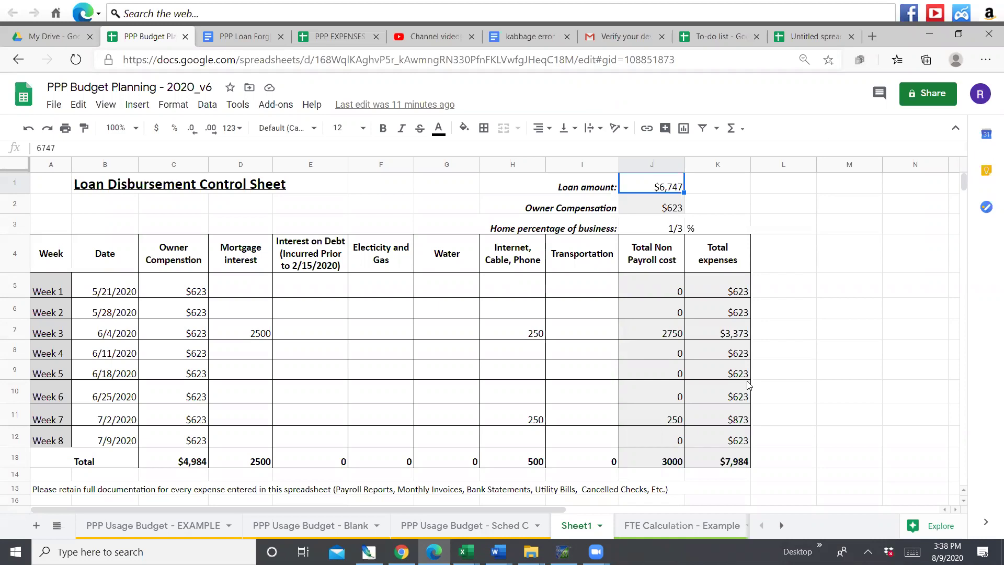
{"action": "left_click", "coordinate": [728, 461]}
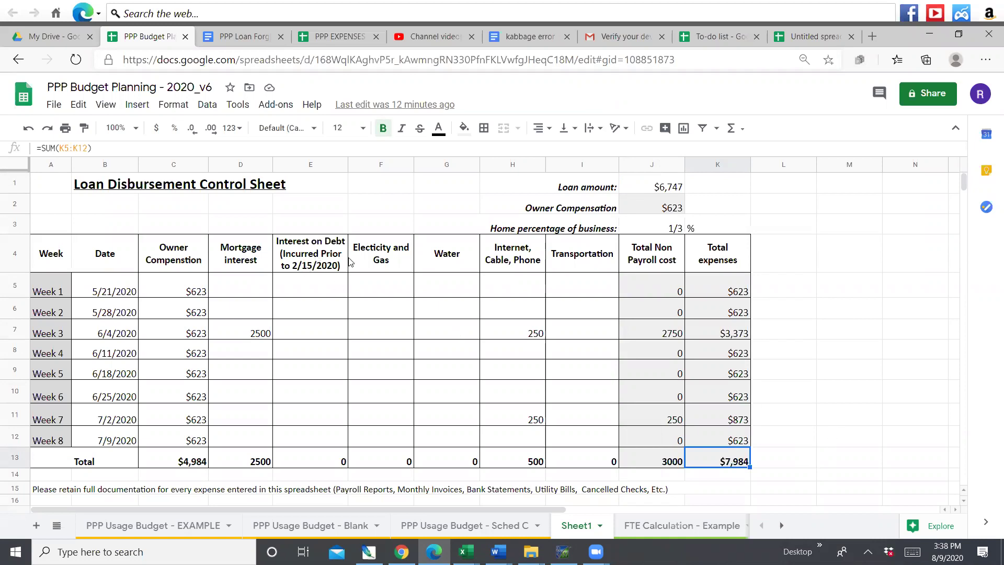
Step: Set the home percentage of business to 1, and change it back to 1/3
{"action": "left_click", "coordinate": [659, 230]}
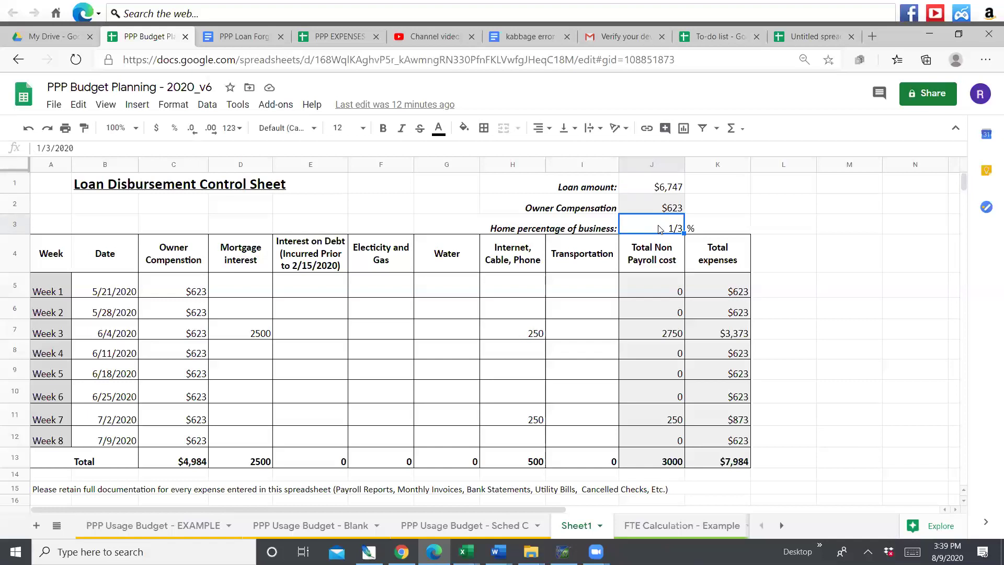
{"action": "type", "text": "1"}
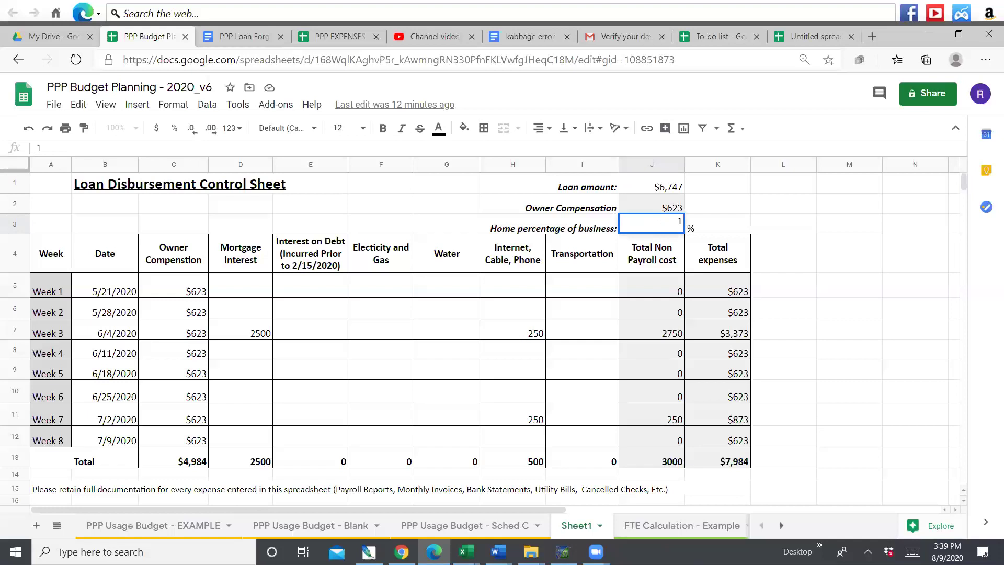
{"action": "key", "text": "Return"}
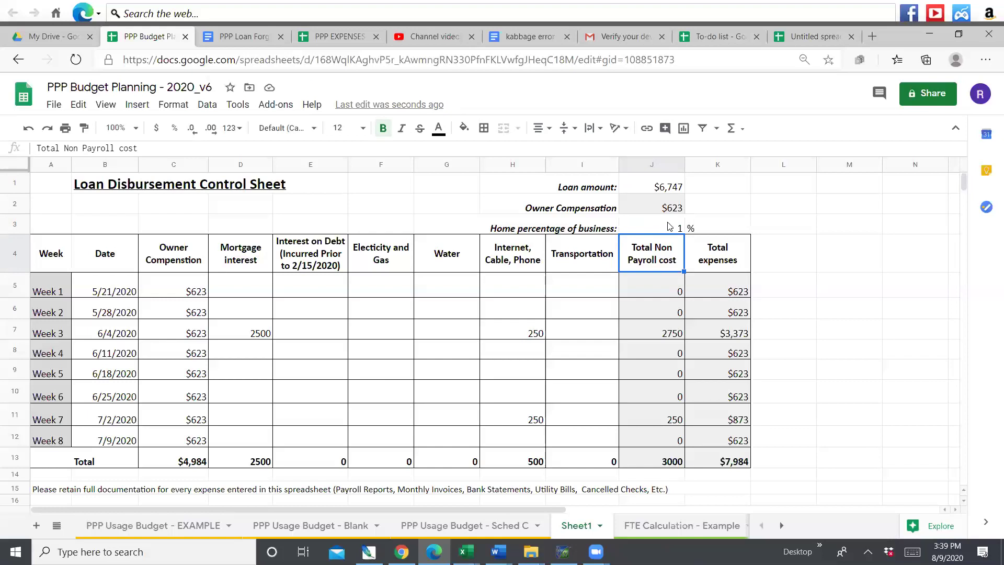
{"action": "left_click", "coordinate": [669, 226]}
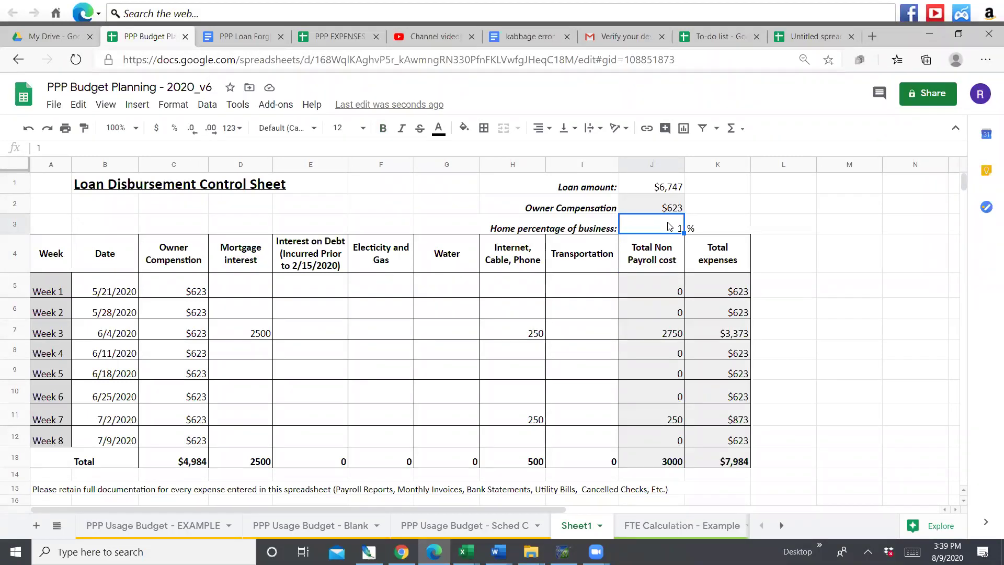
{"action": "double_click", "coordinate": [669, 225]}
{"action": "type", "text": "/3"}
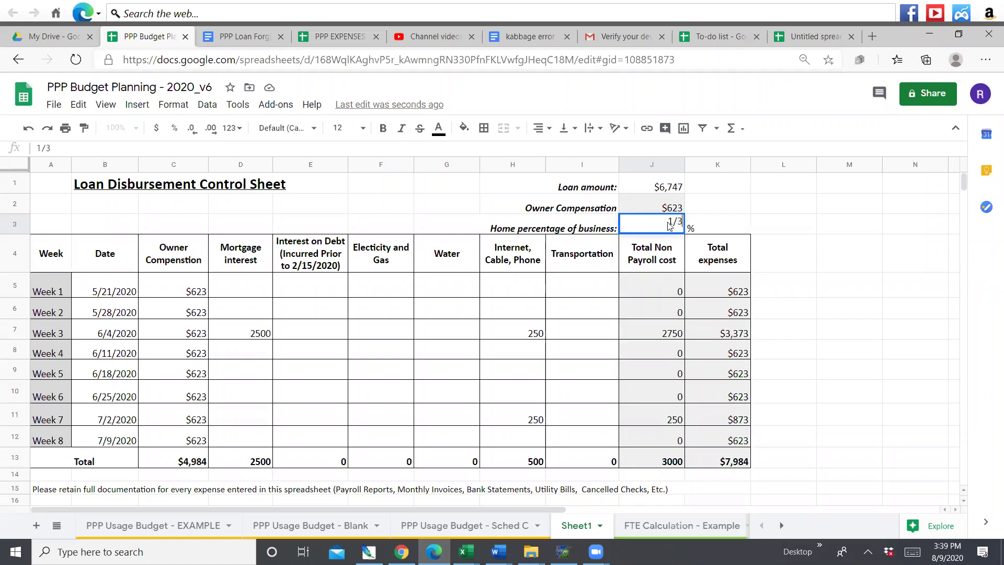
{"action": "key", "text": "Return"}
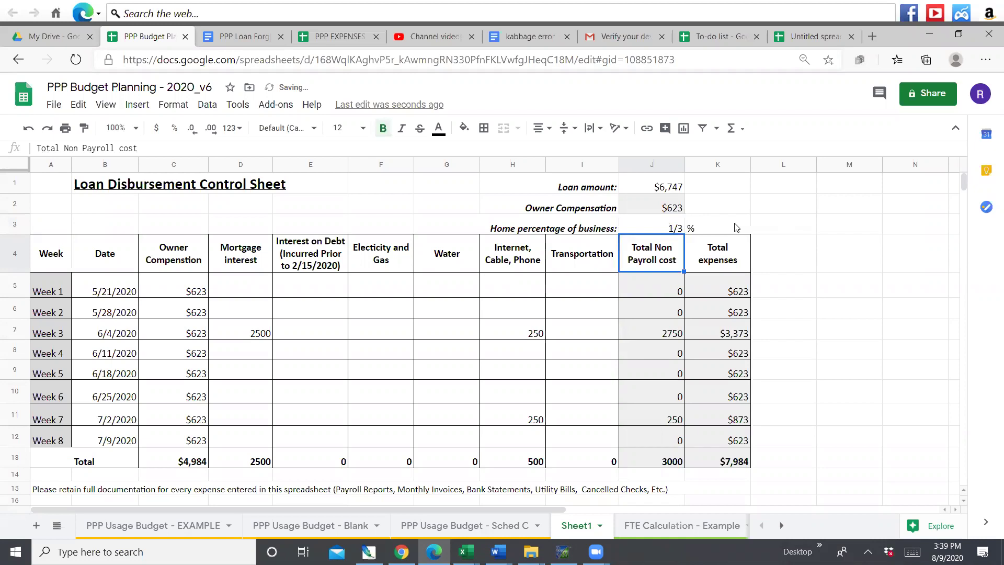
Step: Enter 20 as the home percentage of business, and replace it with 0.2
{"action": "left_click", "coordinate": [661, 224]}
{"action": "key", "text": "Delete"}
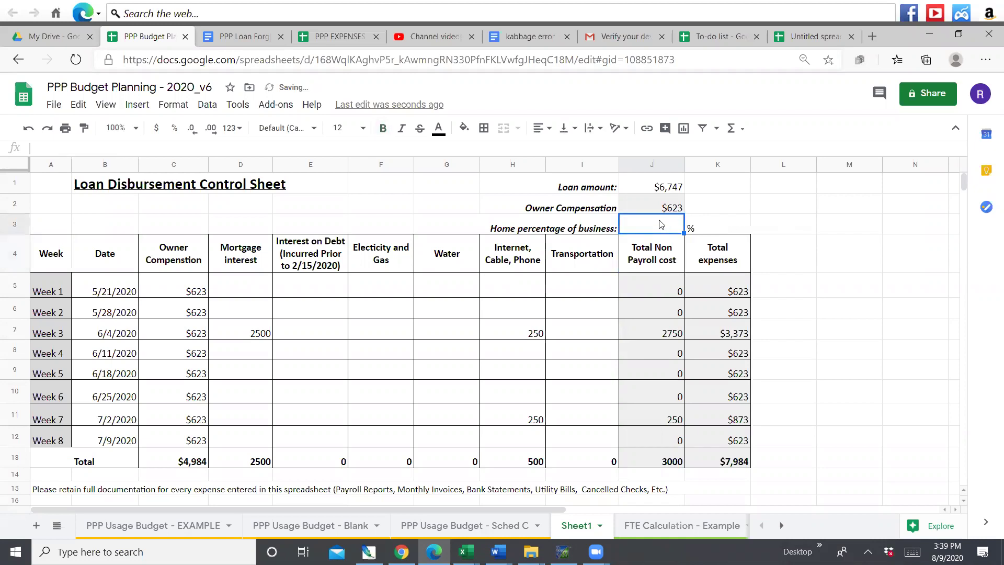
{"action": "type", "text": "20"}
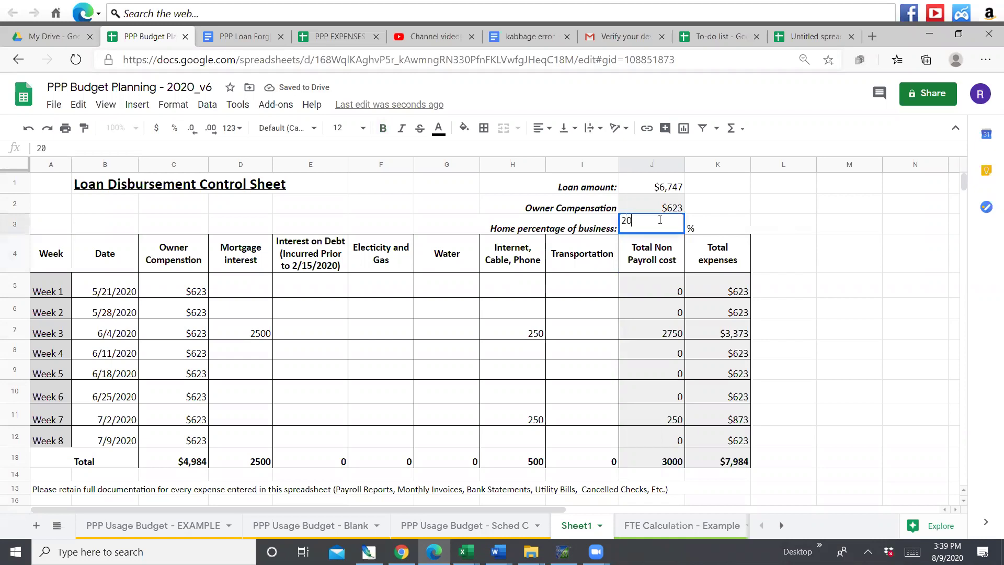
{"action": "left_click", "coordinate": [758, 220]}
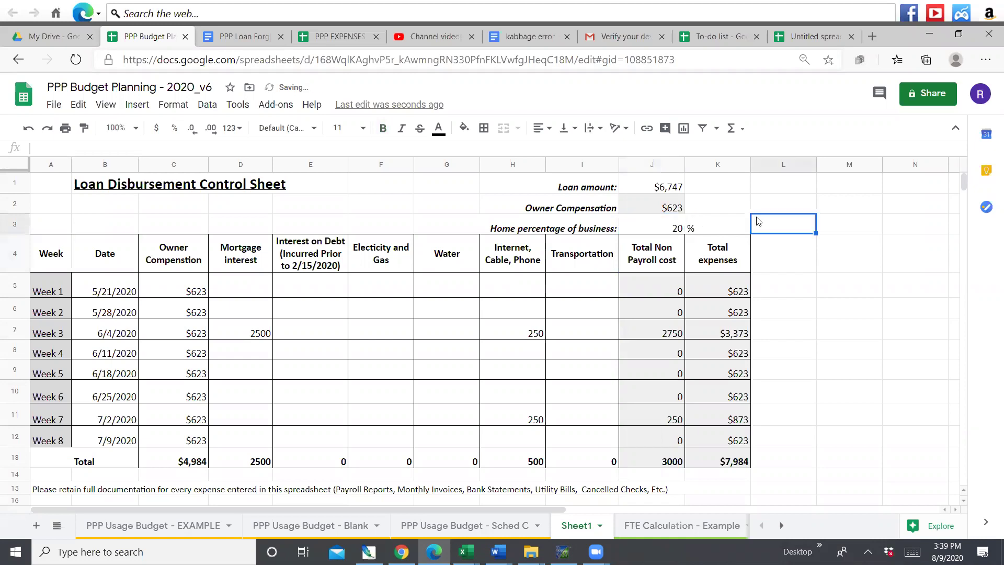
{"action": "left_click", "coordinate": [661, 230]}
{"action": "type", "text": "0"}
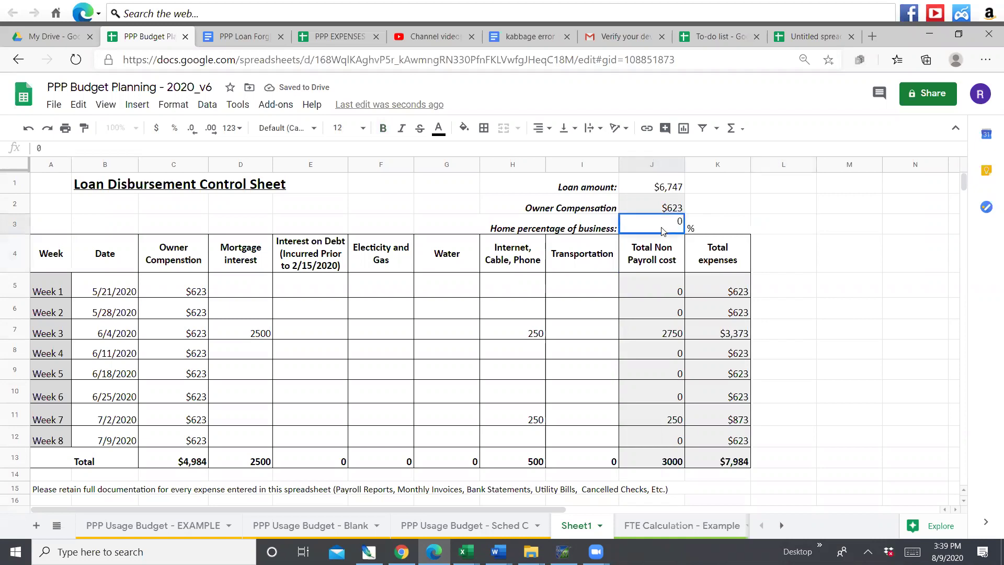
{"action": "type", "text": ".2"}
{"action": "key", "text": "Return"}
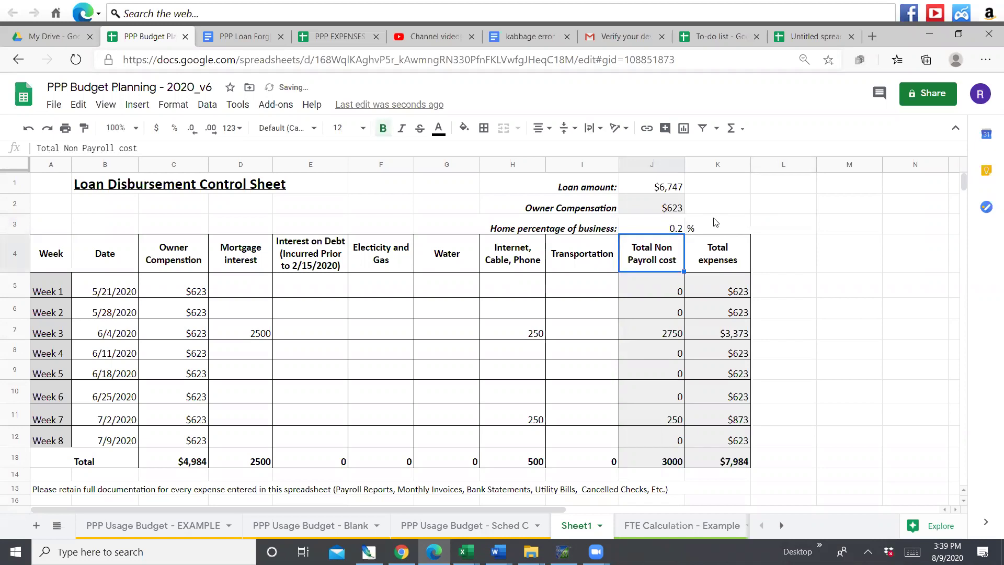
Step: Set the home percentage of business to 0.5
{"action": "left_click", "coordinate": [658, 230]}
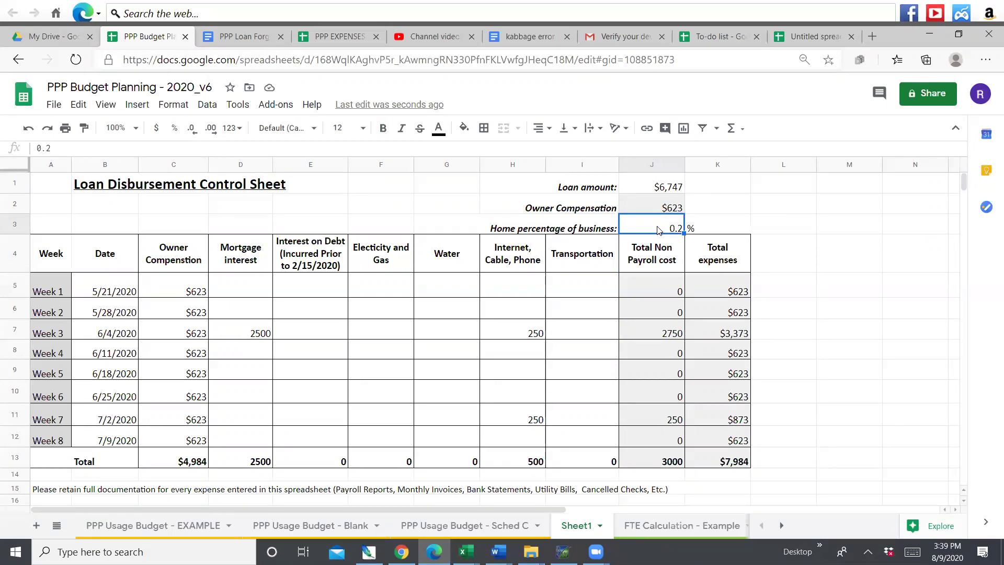
{"action": "double_click", "coordinate": [658, 229]}
{"action": "key", "text": "BackSpace"}
{"action": "type", "text": "5"}
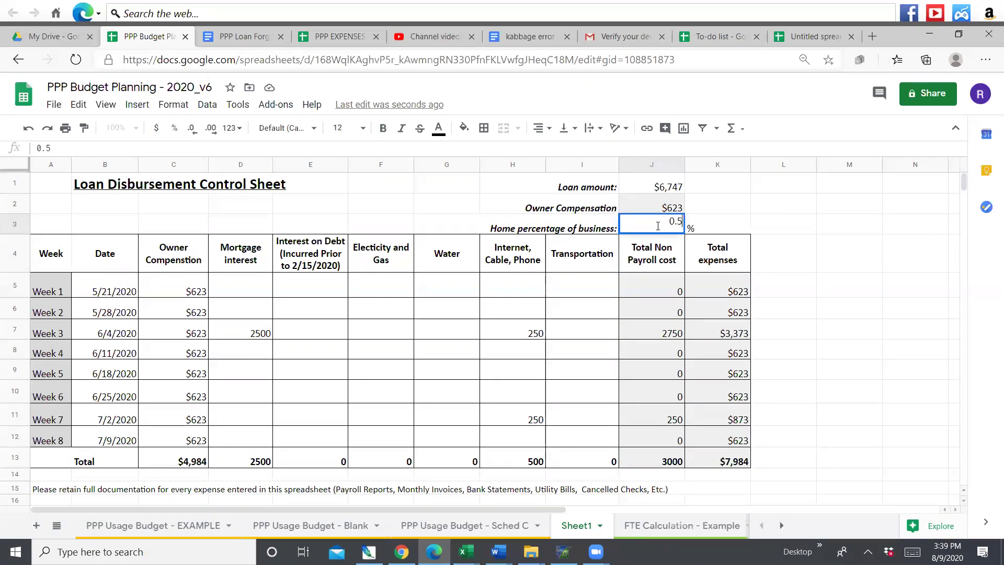
{"action": "key", "text": "Return"}
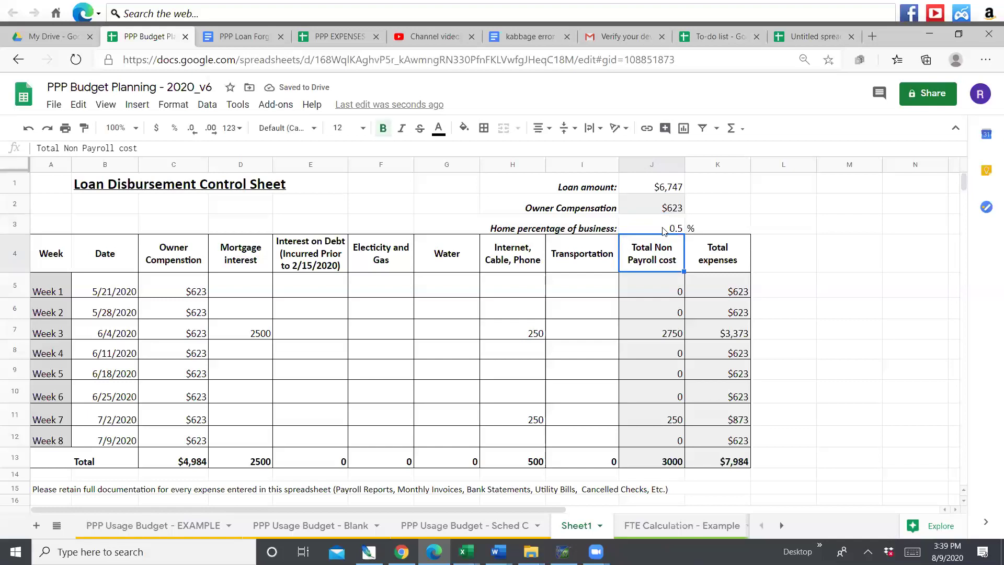
Step: Set the home percentage of business to 1
{"action": "left_click", "coordinate": [661, 230]}
{"action": "type", "text": "1"}
{"action": "key", "text": "Return"}
Step: Extend the Mortgage interest column header to read "Mortgage interest/RENT"
{"action": "left_click", "coordinate": [239, 248]}
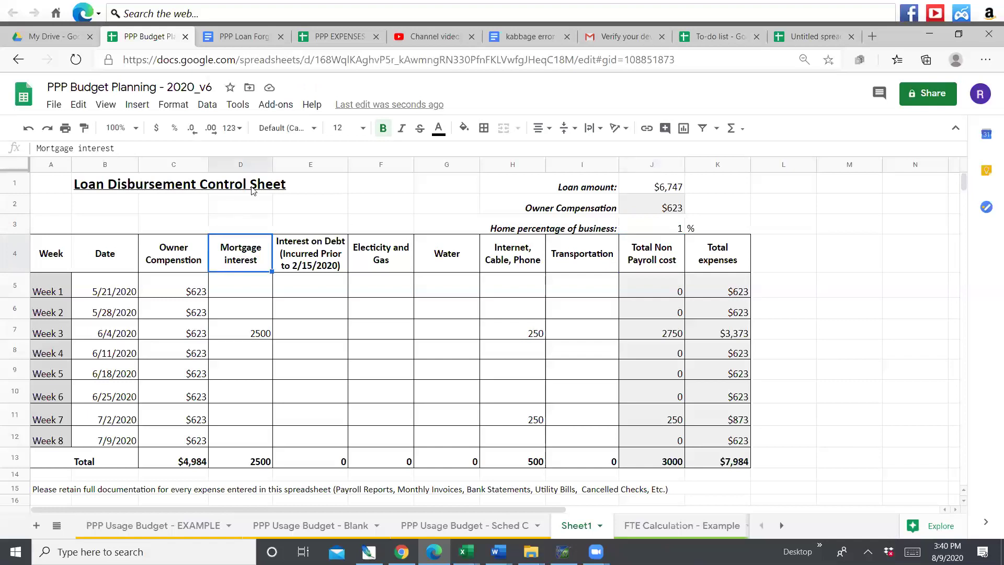
{"action": "left_click", "coordinate": [134, 150]}
{"action": "type", "text": "/"}
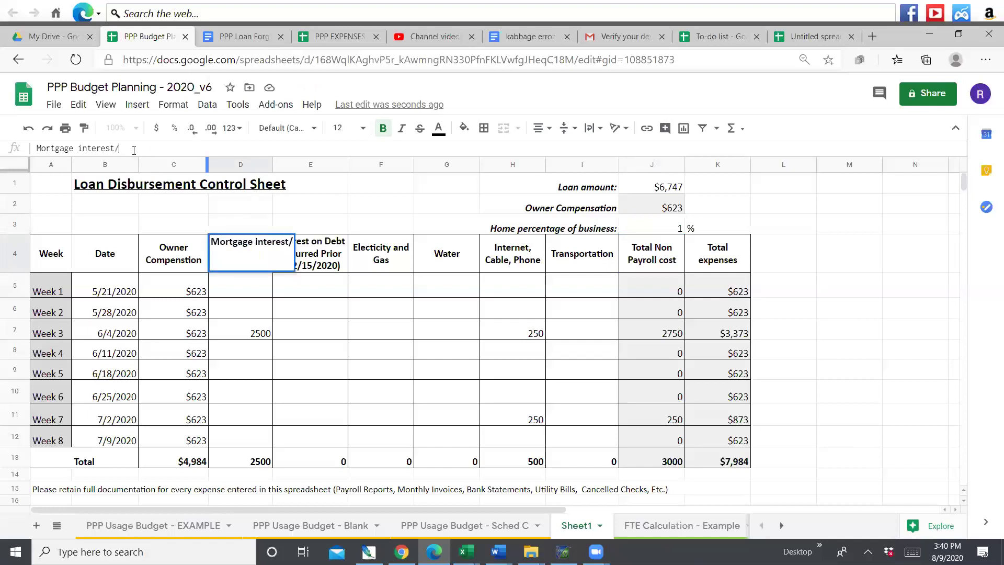
{"action": "type", "text": "RENT"}
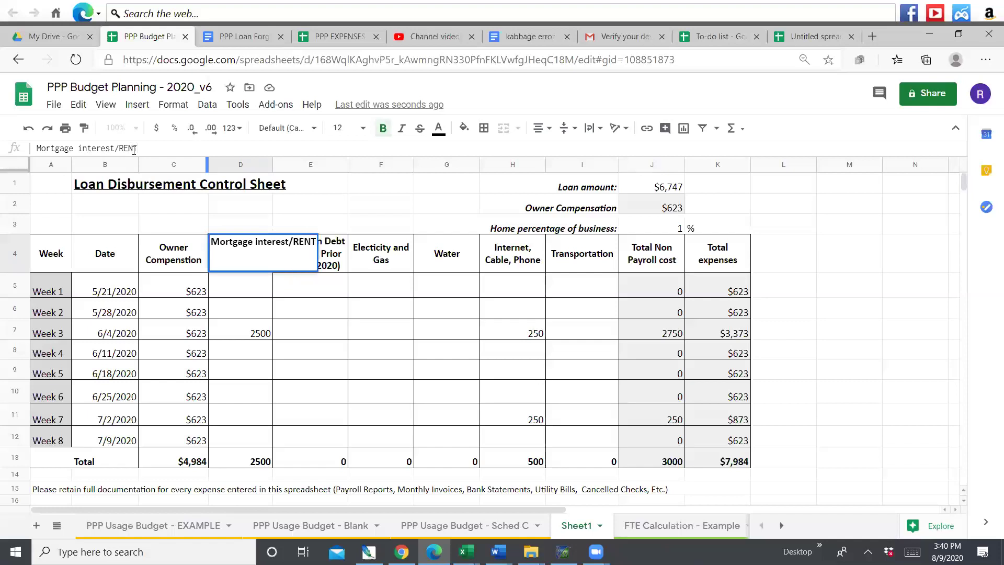
{"action": "key", "text": "Return"}
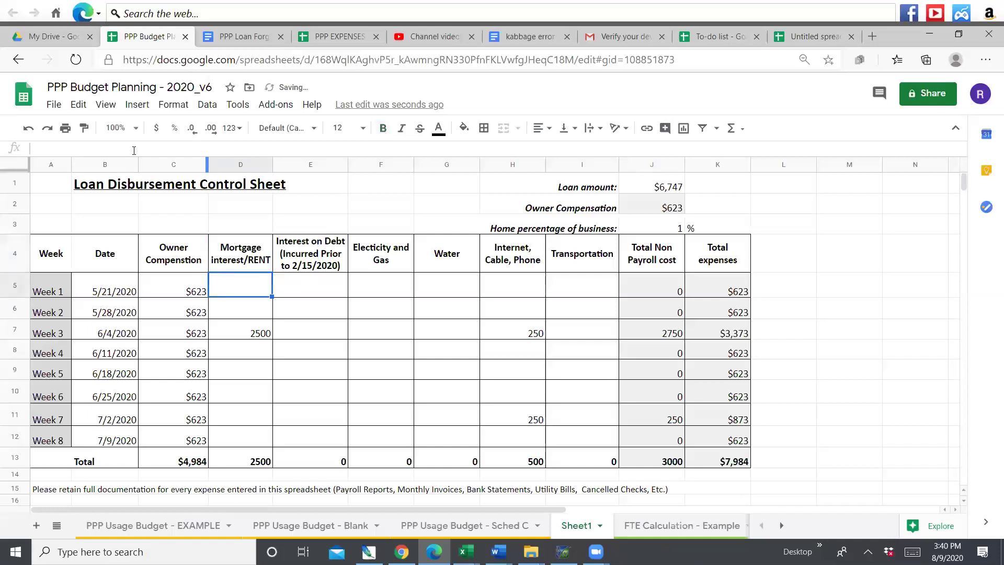
Step: Enter 2500 as the mortgage interest/rent amount for Week 7
{"action": "left_click", "coordinate": [254, 333]}
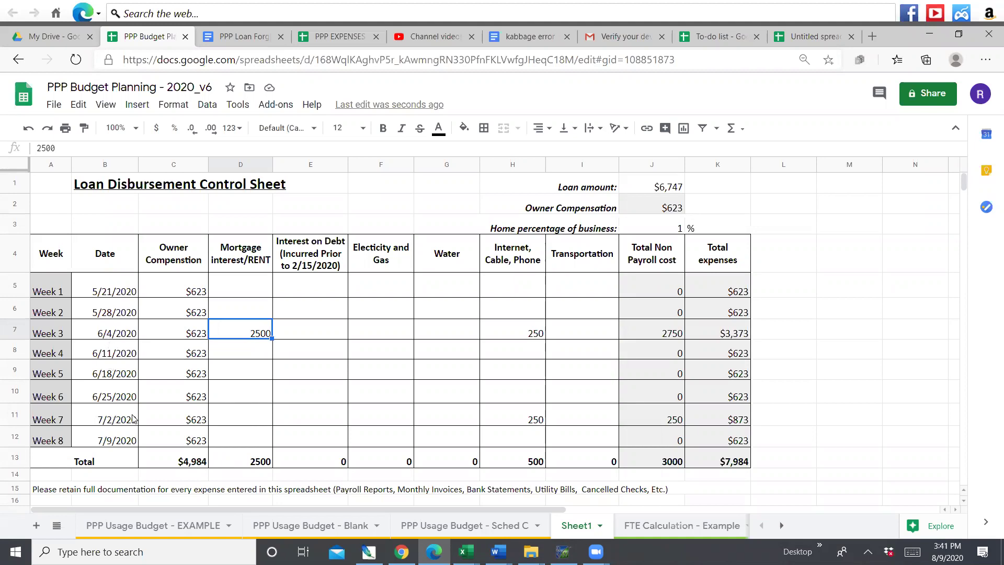
{"action": "left_click", "coordinate": [247, 419]}
{"action": "type", "text": "2500"}
{"action": "key", "text": "Return"}
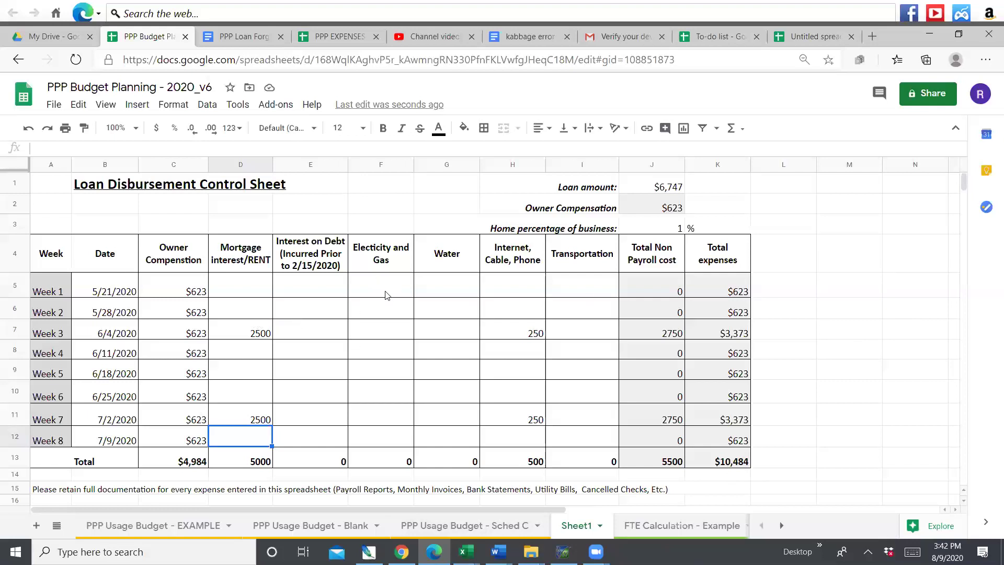
{"action": "left_click", "coordinate": [381, 326]}
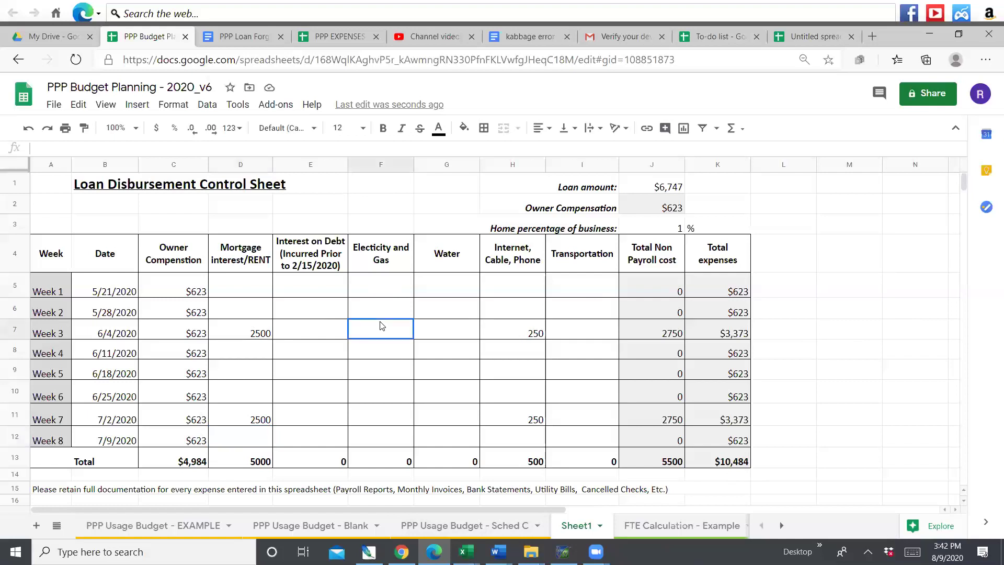
{"action": "type", "text": "250"}
{"action": "key", "text": "BackSpace"}
{"action": "key", "text": "BackSpace"}
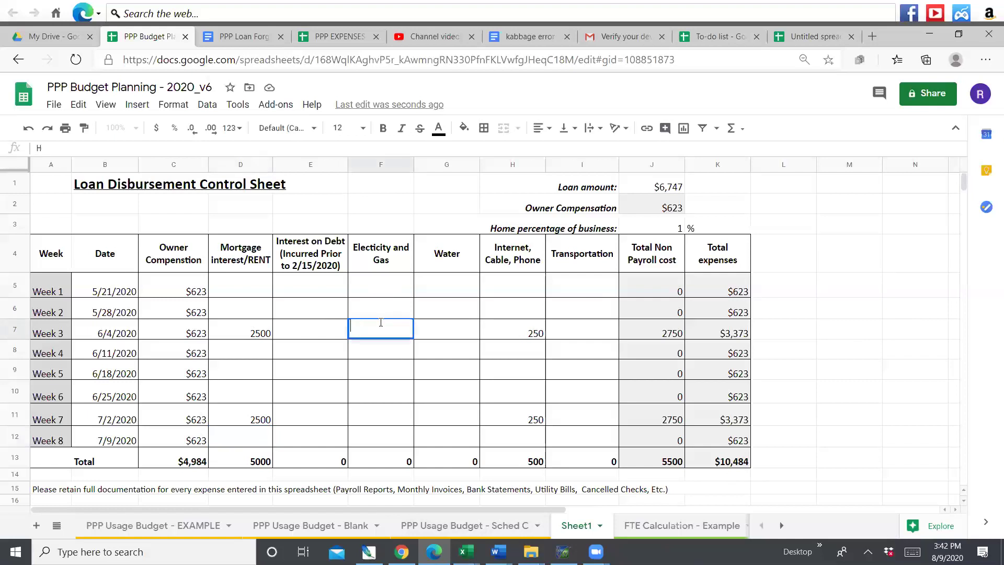
{"action": "type", "text": "0"}
{"action": "key", "text": "BackSpace"}
{"action": "type", "text": "50"}
{"action": "key", "text": "BackSpace"}
{"action": "key", "text": "BackSpace"}
{"action": "key", "text": "BackSpace"}
{"action": "left_click", "coordinate": [530, 352]}
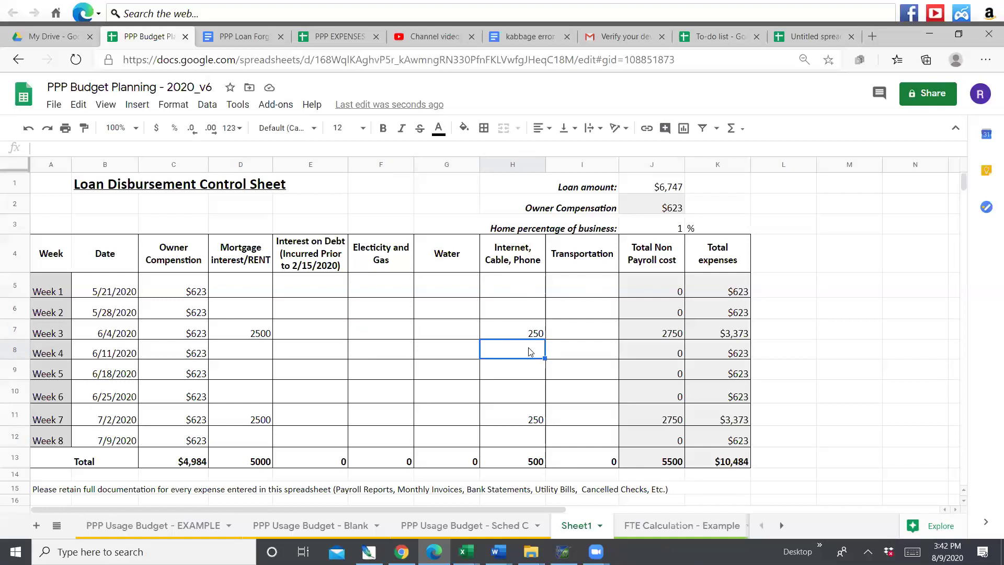
{"action": "left_click", "coordinate": [513, 396]}
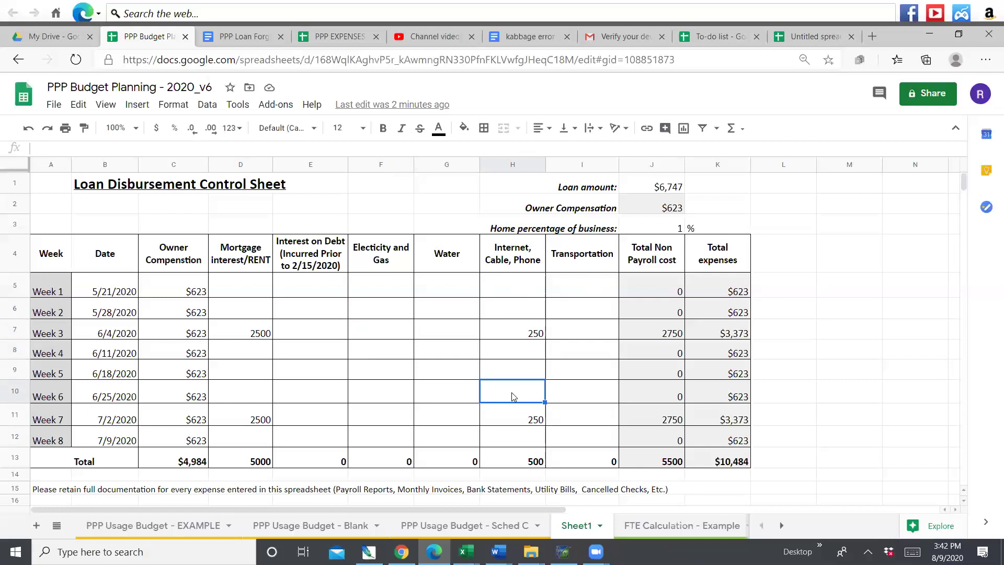
Step: Switch to Google Chrome and view the open WhatsApp chat and the PPP & EIDL Facebook group page
{"action": "key", "text": "alt+Tab"}
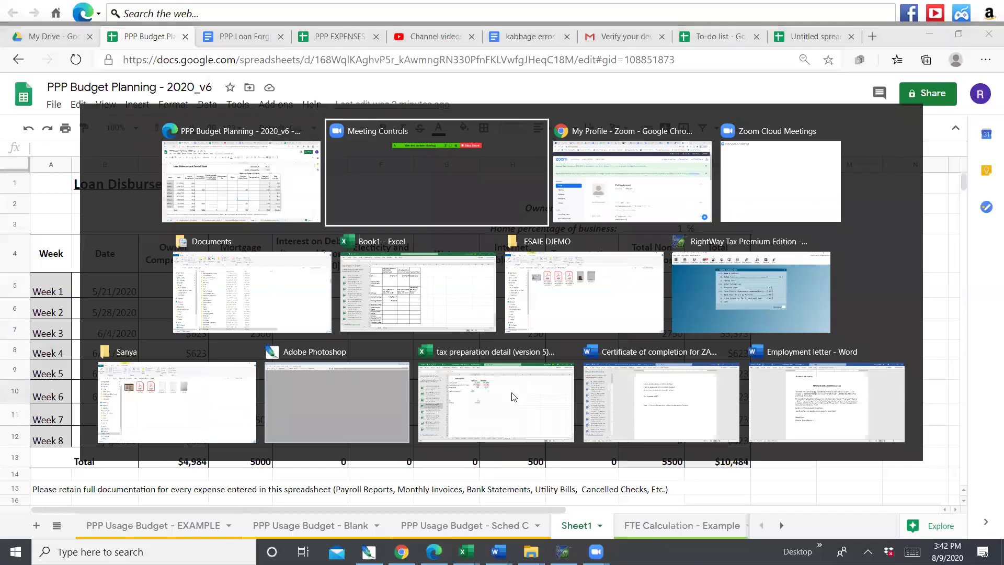
{"action": "key", "text": "Tab"}
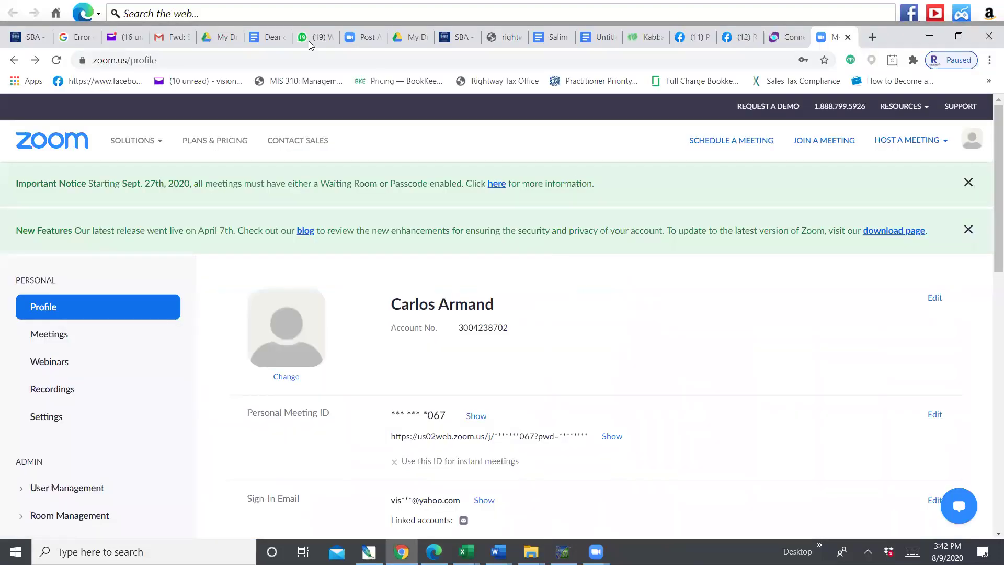
{"action": "left_click", "coordinate": [309, 40]}
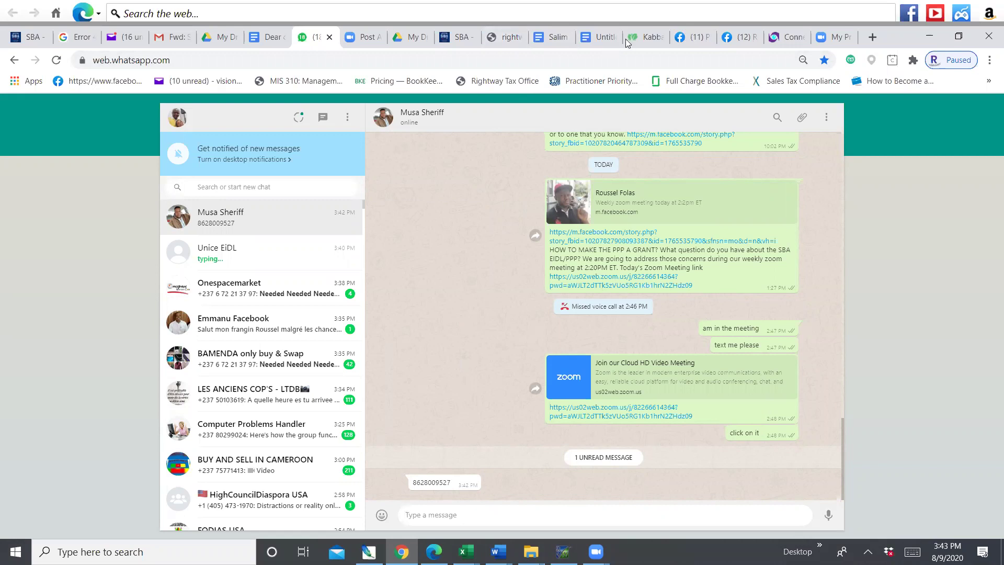
{"action": "left_click", "coordinate": [689, 39]}
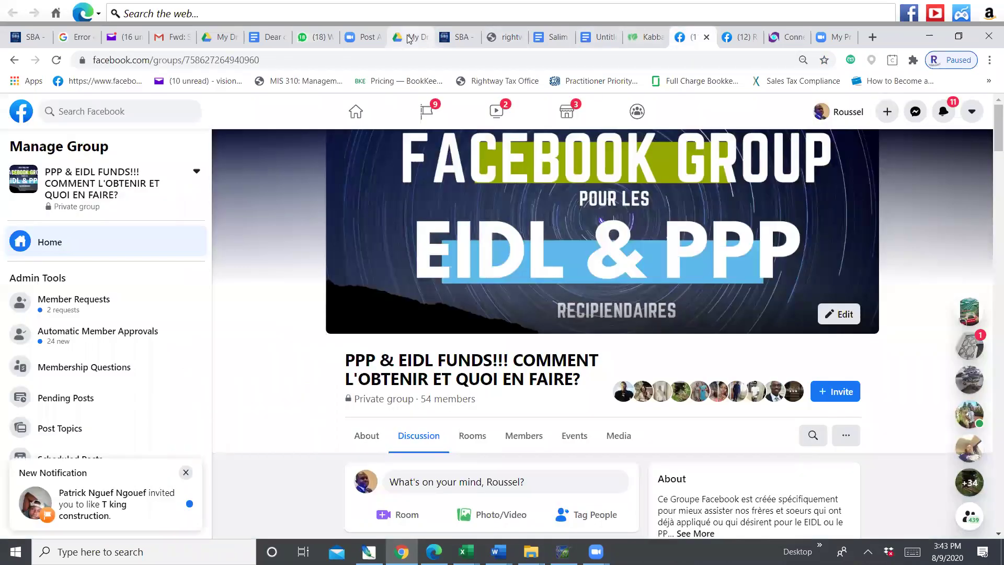
{"action": "left_click", "coordinate": [450, 41]}
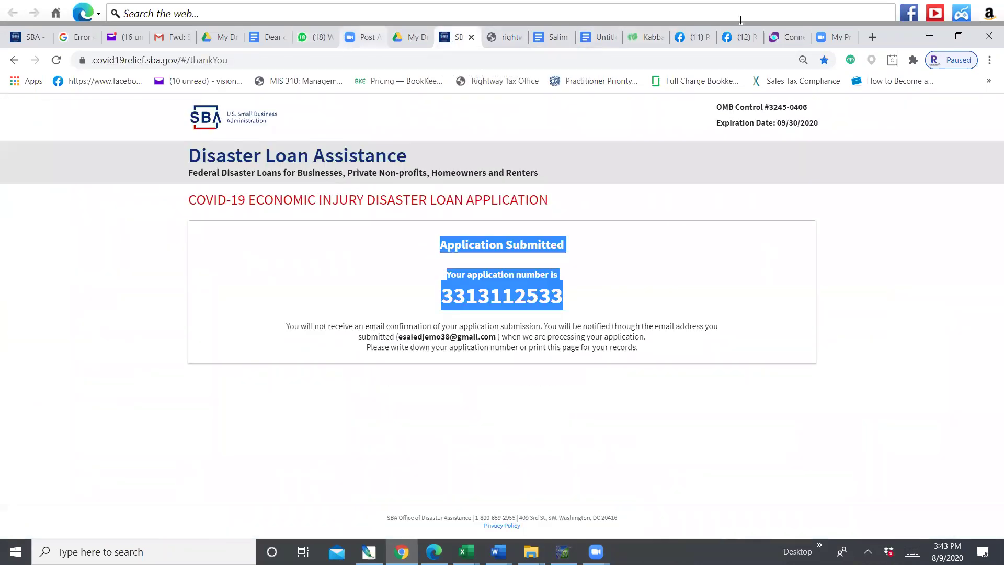
{"action": "left_click", "coordinate": [830, 42]}
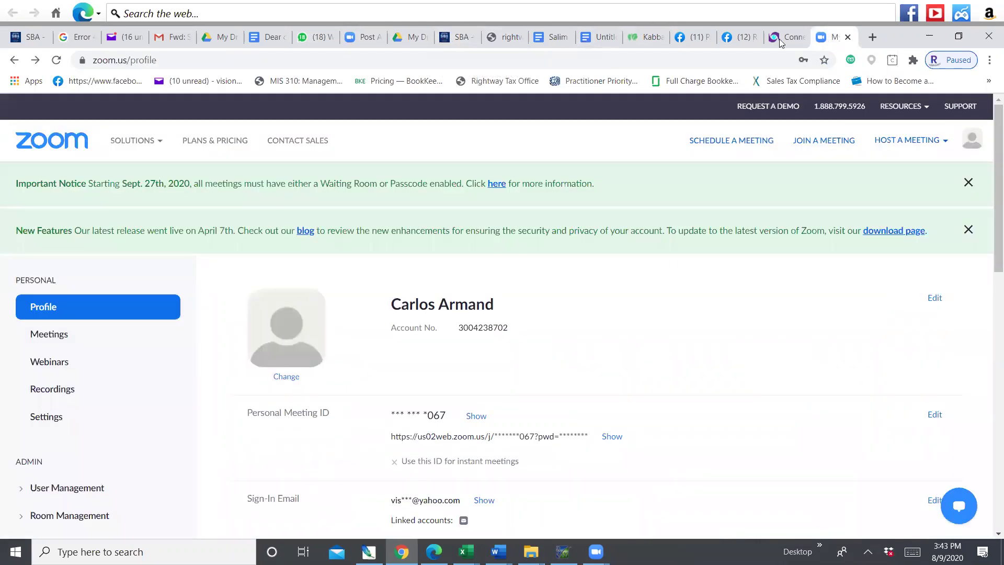
{"action": "left_click", "coordinate": [737, 39]}
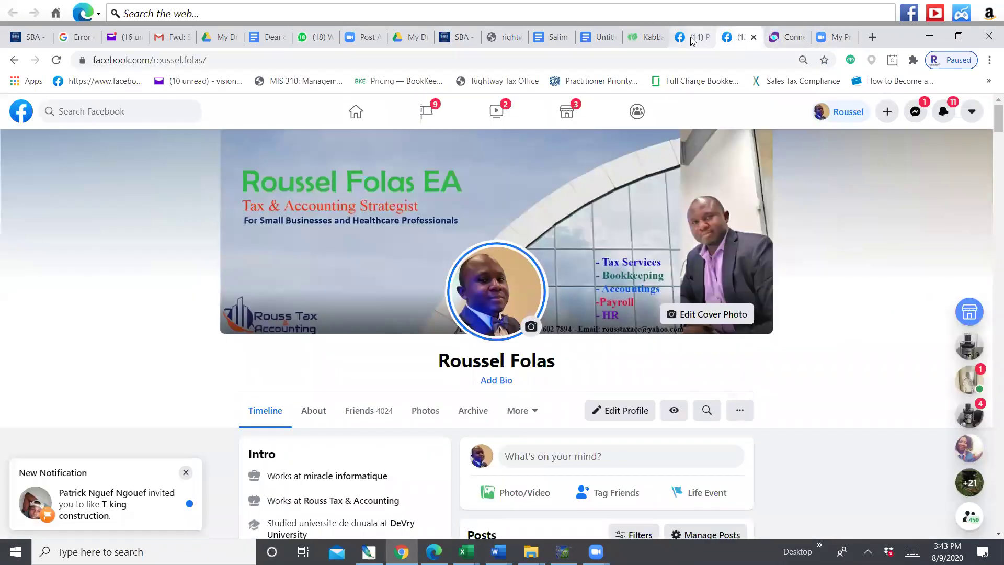
{"action": "left_click", "coordinate": [693, 39]}
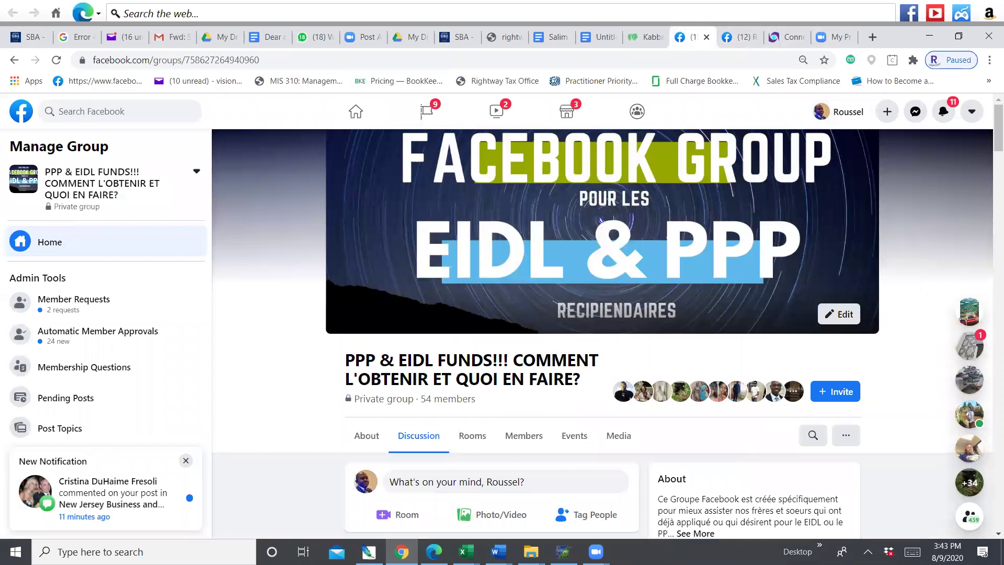
{"action": "mouse_move", "coordinate": [596, 552]}
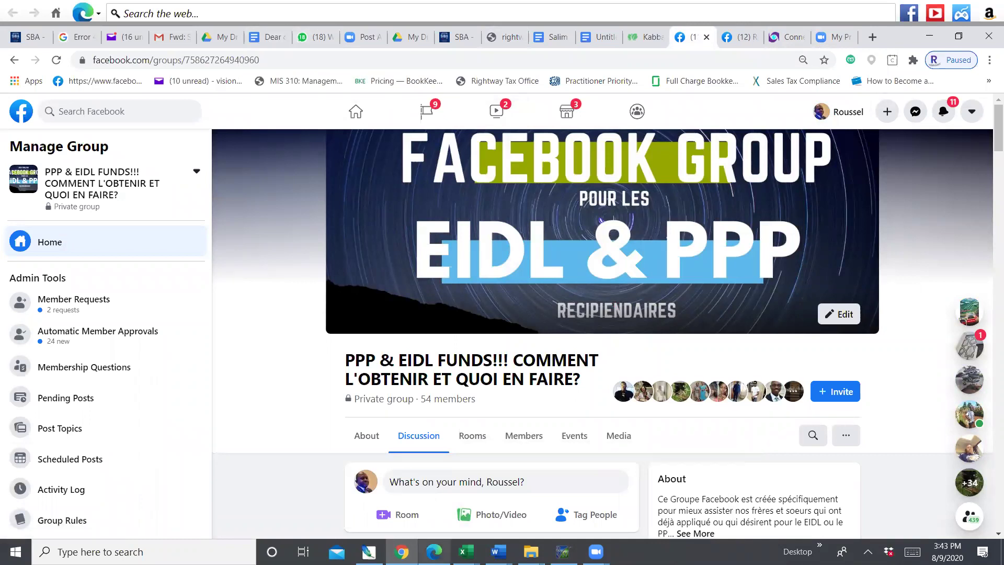
Step: Switch to the PPP Budget Planning - 2020_v6 spreadsheet in Microsoft Edge and open the PPP Usage Budget - Sched C sheet
{"action": "left_click", "coordinate": [434, 551]}
{"action": "left_click", "coordinate": [417, 400]}
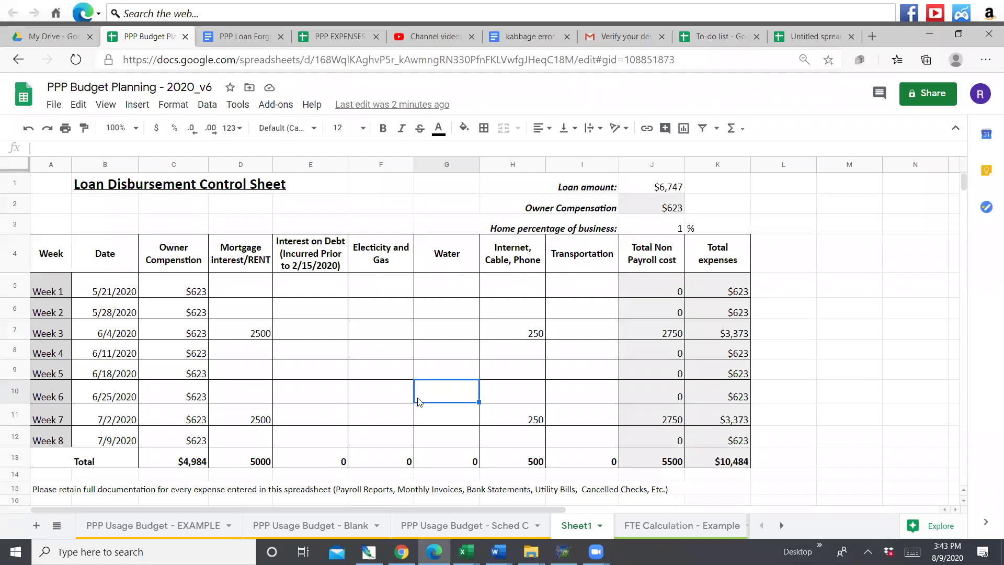
{"action": "left_click", "coordinate": [444, 520]}
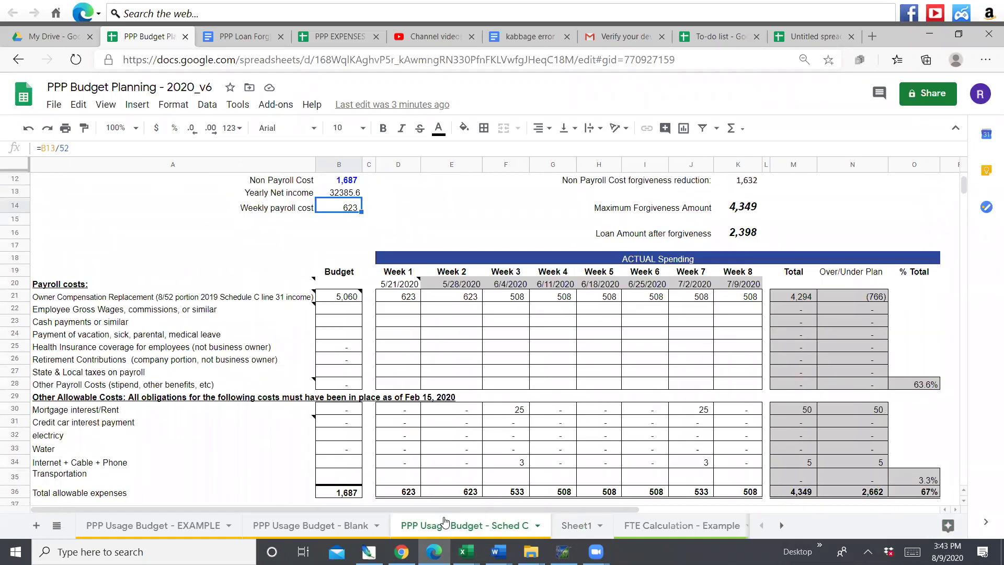
Step: Clear the Owner Compensation Replacement amounts for Weeks 3 through 8
{"action": "left_click", "coordinate": [513, 298]}
{"action": "key", "text": "shift+Right"}
{"action": "key", "text": "shift+Right"}
{"action": "key", "text": "shift+Right"}
{"action": "key", "text": "shift+Right"}
{"action": "key", "text": "shift+Right"}
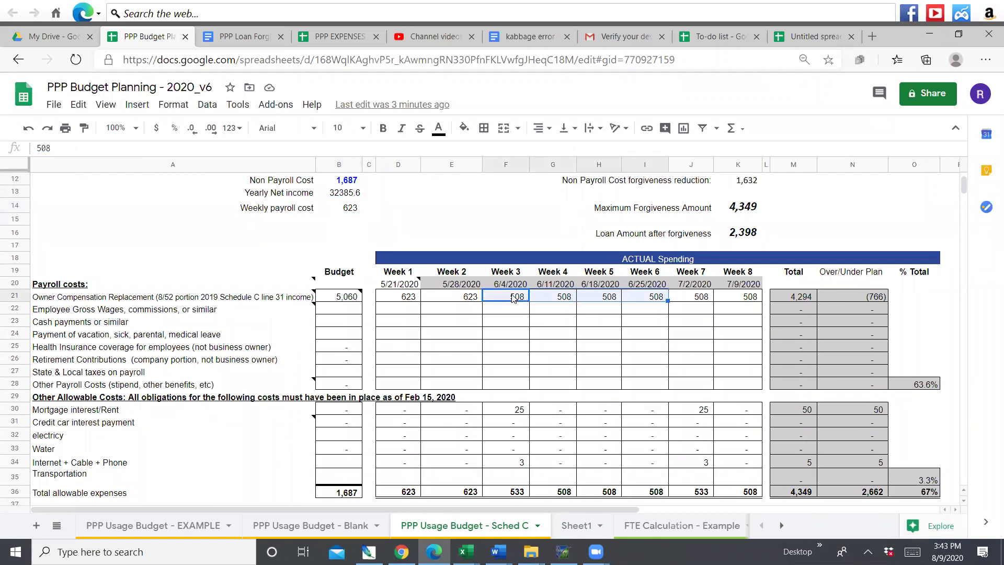
{"action": "key", "text": "Delete"}
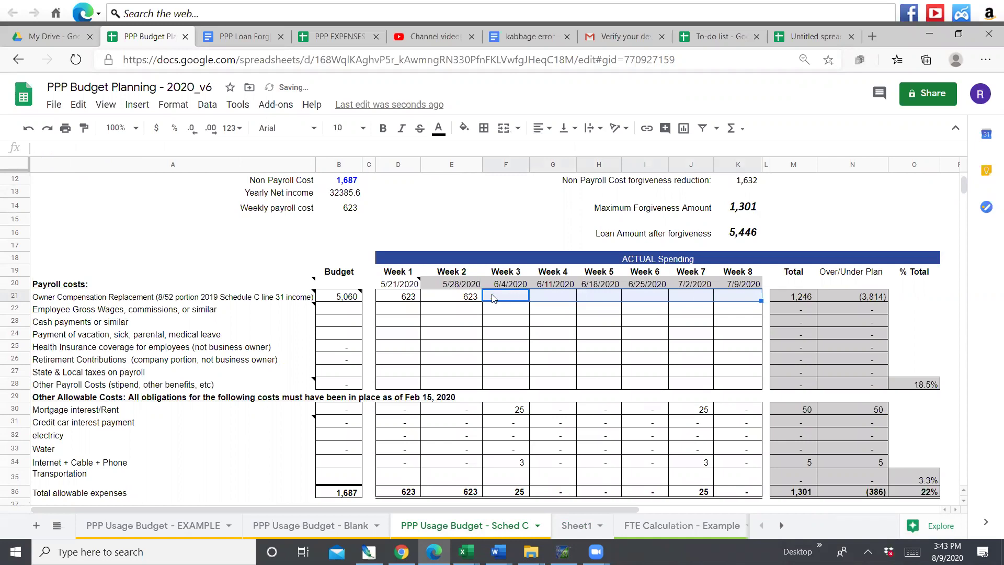
Step: Try to copy the Week 2 Owner Compensation Replacement formula into the following weeks, and check the Week 1 and Week 2 formulas
{"action": "left_click", "coordinate": [469, 298]}
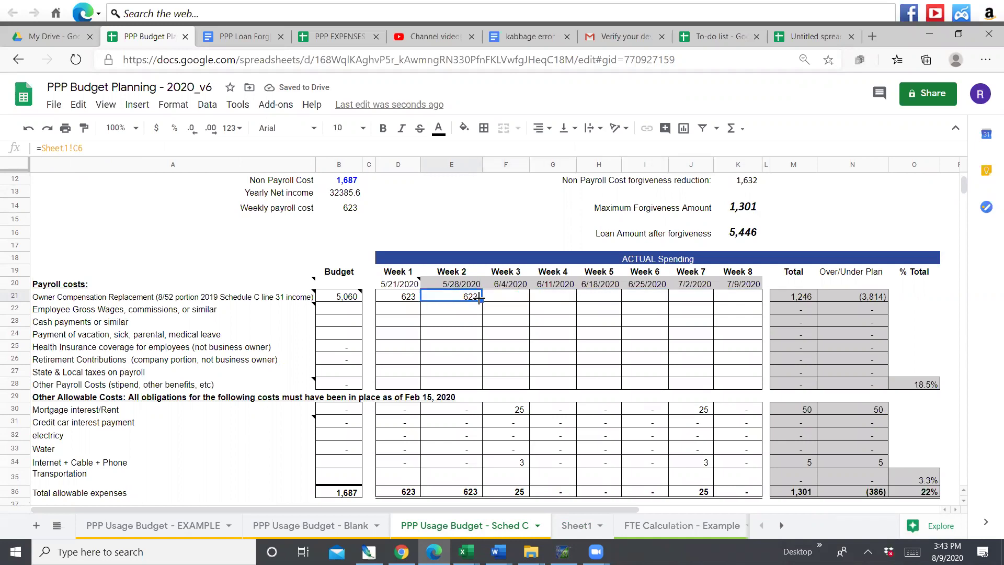
{"action": "left_click_drag", "start_coordinate": [479, 298], "coordinate": [730, 299]}
{"action": "left_click", "coordinate": [522, 310]}
{"action": "left_click", "coordinate": [470, 295]}
{"action": "key", "text": "ctrl+c"}
{"action": "left_click", "coordinate": [503, 296]}
{"action": "key", "text": "ctrl+v"}
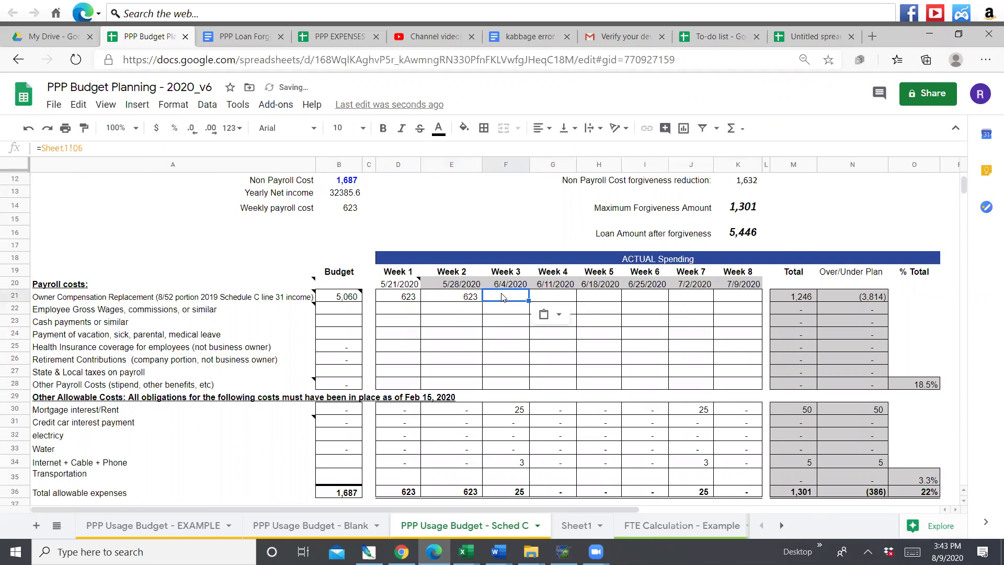
{"action": "key", "text": "Right"}
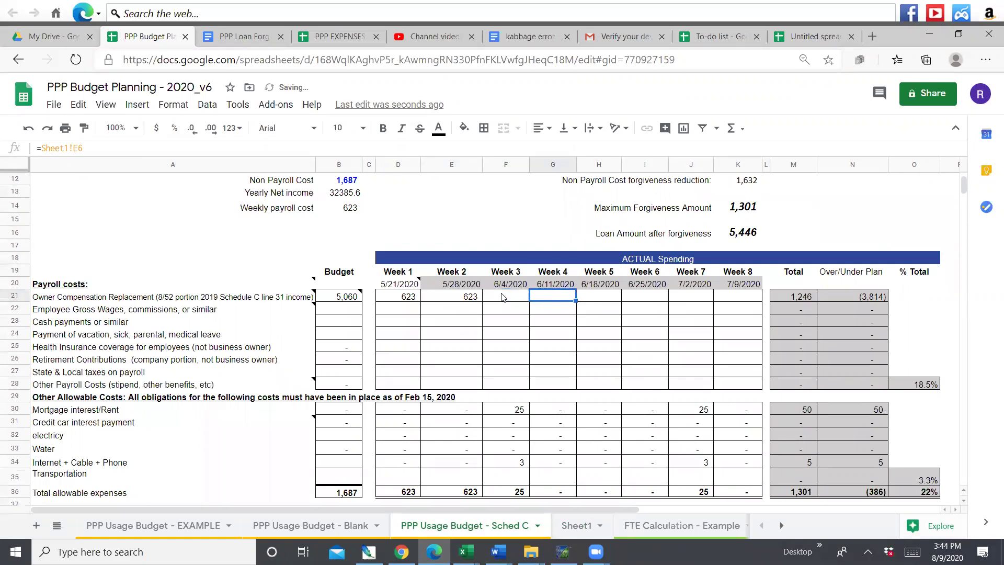
{"action": "left_click", "coordinate": [453, 300]}
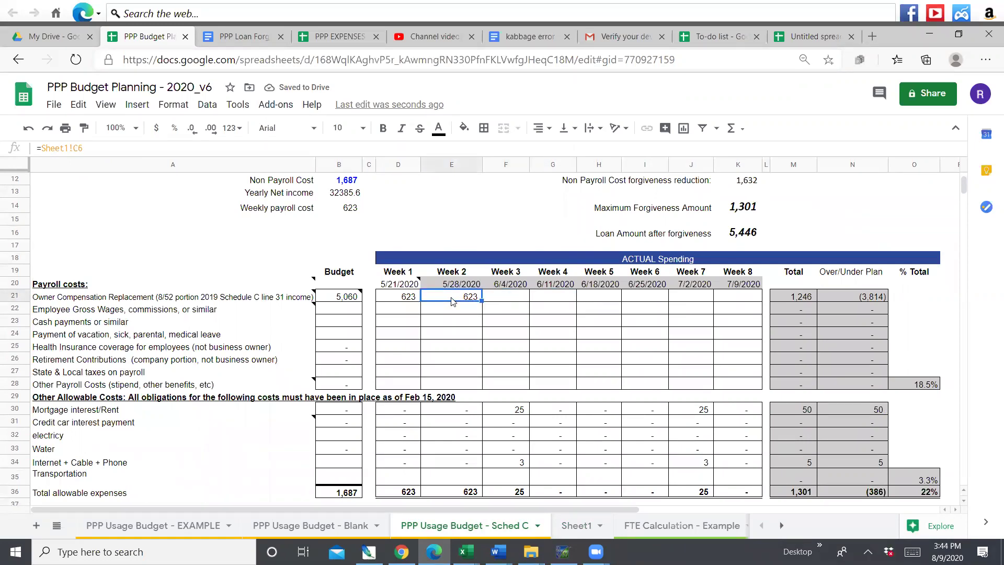
{"action": "left_click", "coordinate": [410, 300]}
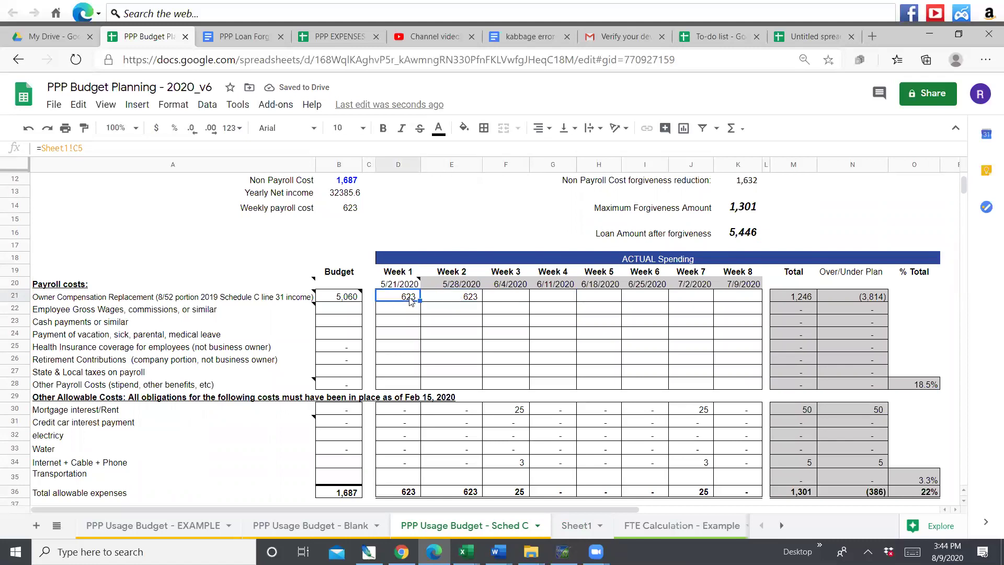
Step: Enter 623 as the Owner Compensation Replacement for each of Weeks 3 through 8
{"action": "left_click", "coordinate": [492, 297]}
{"action": "type", "text": "623"}
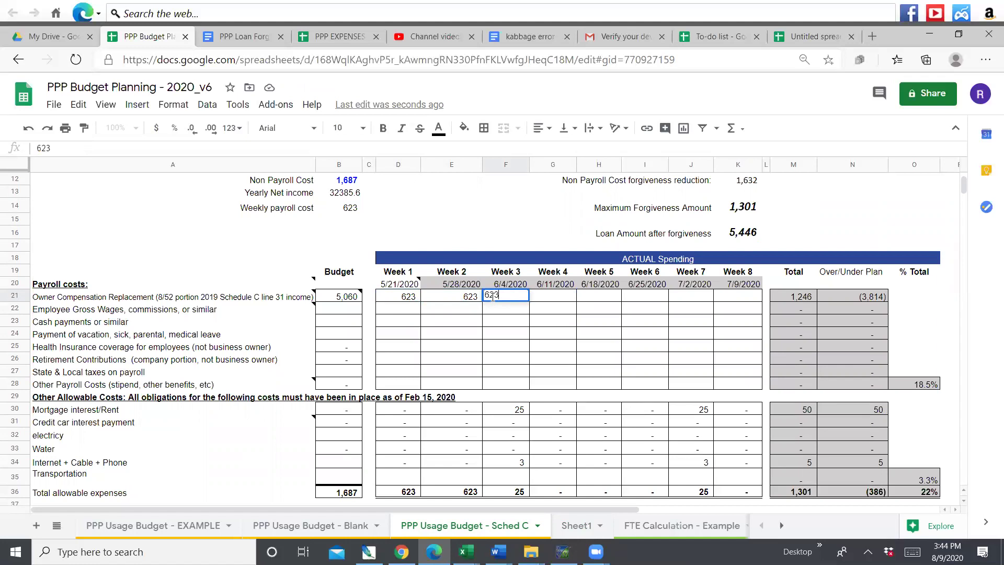
{"action": "key", "text": "Tab"}
{"action": "type", "text": "623"}
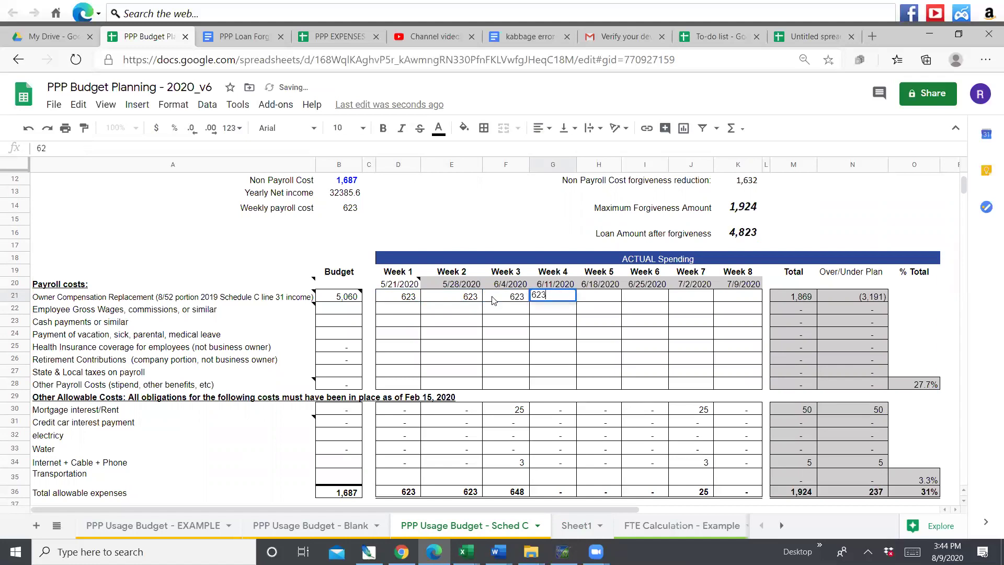
{"action": "key", "text": "Tab"}
{"action": "type", "text": "623"}
{"action": "key", "text": "Tab"}
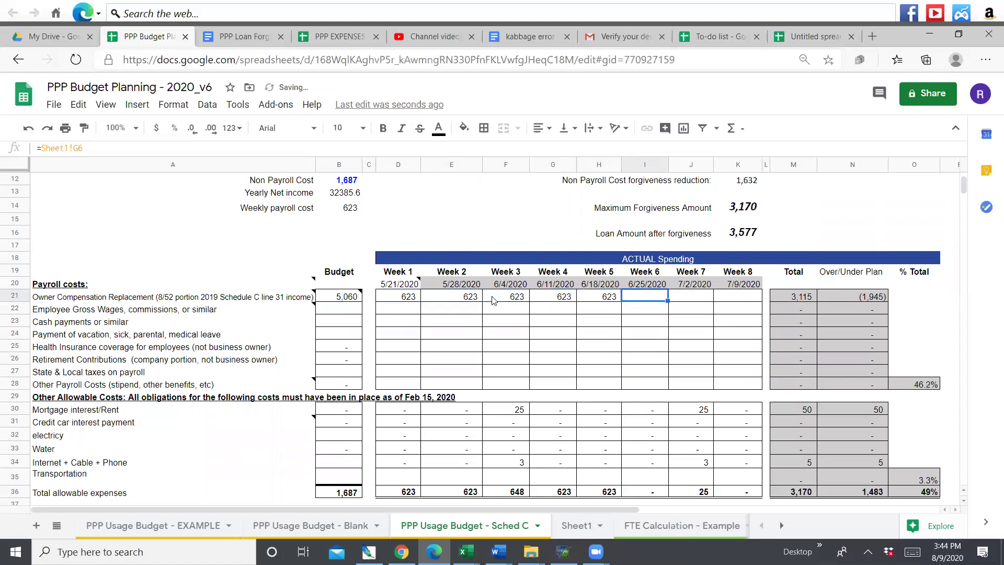
{"action": "type", "text": "623"}
{"action": "key", "text": "Tab"}
{"action": "type", "text": "623"}
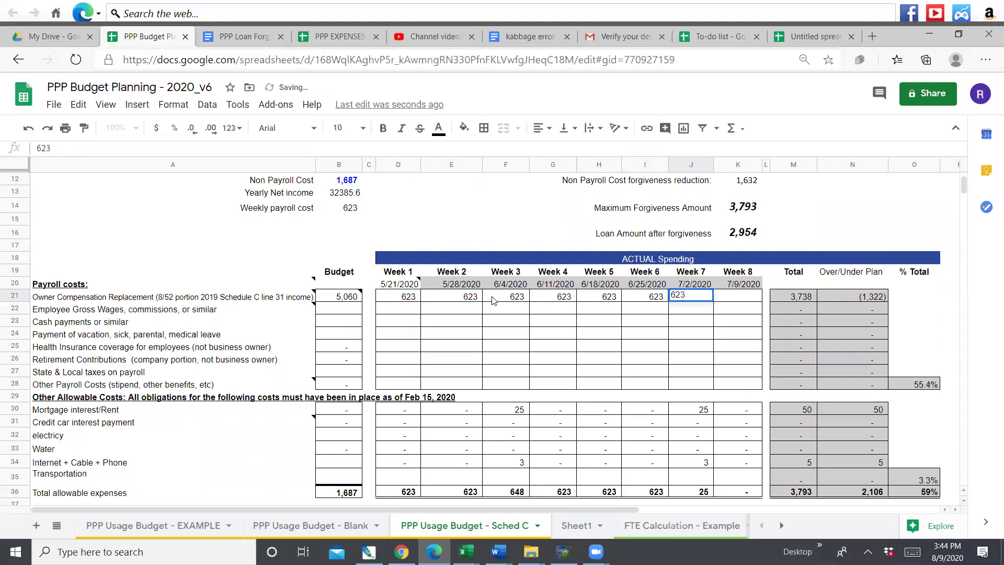
{"action": "key", "text": "Tab"}
{"action": "type", "text": "623"}
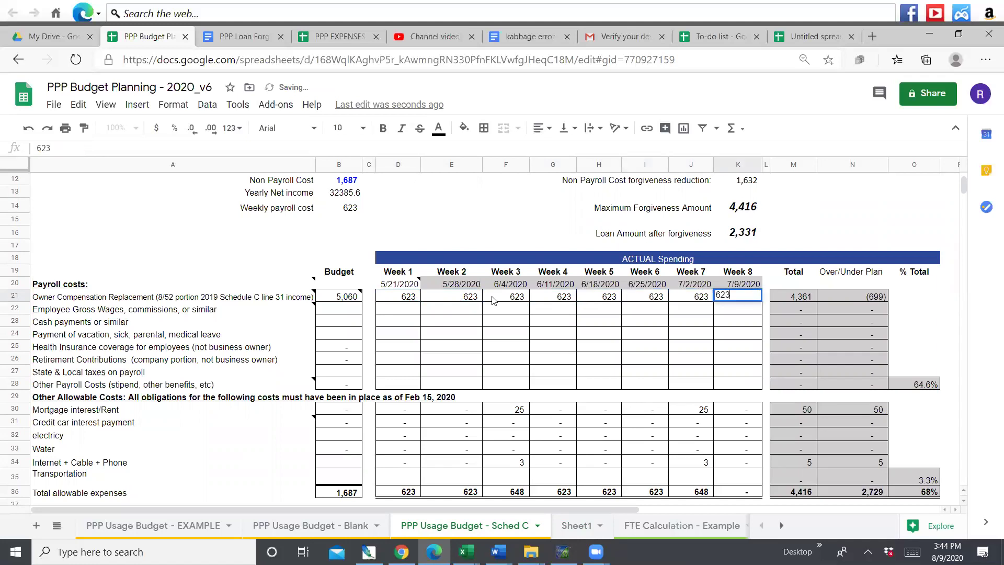
{"action": "key", "text": "Return"}
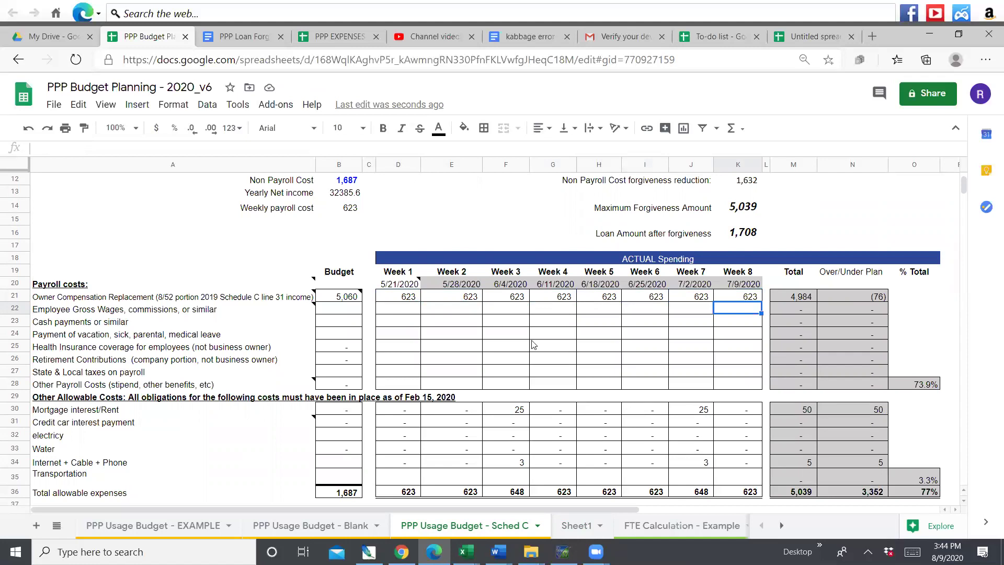
Step: Re-enter the divisor 100 at the end of the Week 3 Mortgage interest/Rent formula on the Sched C sheet
{"action": "key", "text": "ctrl+shift+Page_Down"}
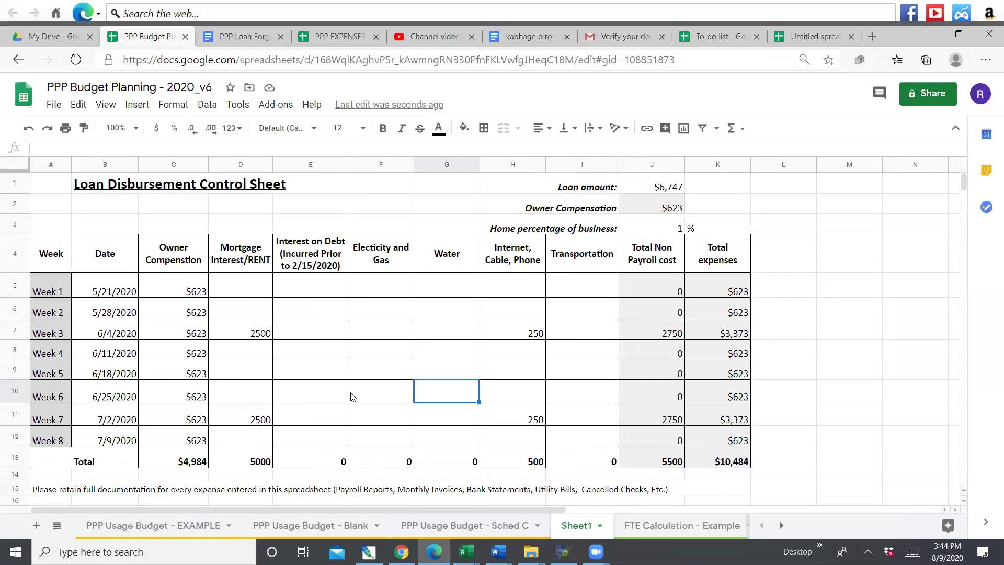
{"action": "key", "text": "ctrl+shift+Page_Up"}
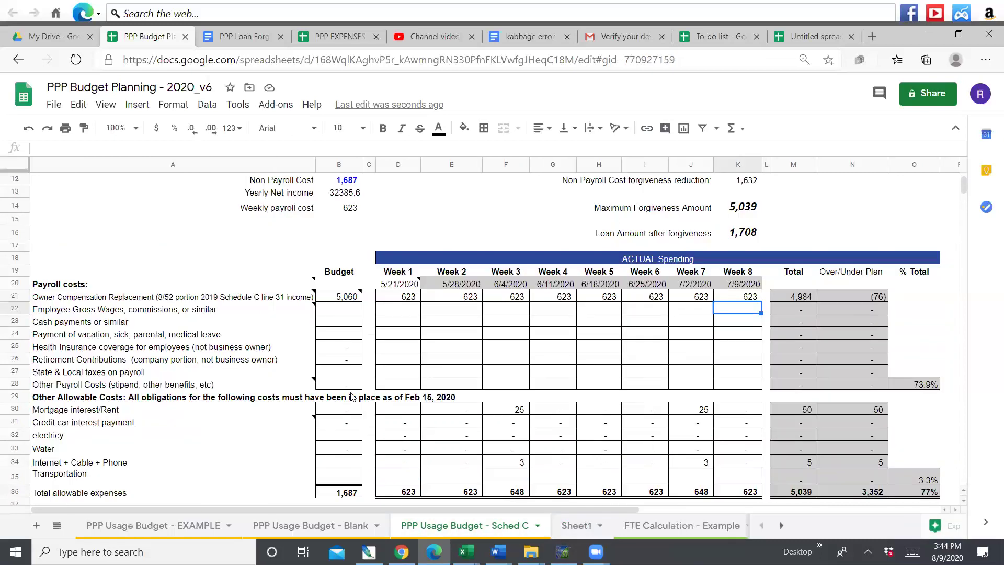
{"action": "scroll", "coordinate": [351, 396], "scroll_direction": "down", "scroll_amount": 2}
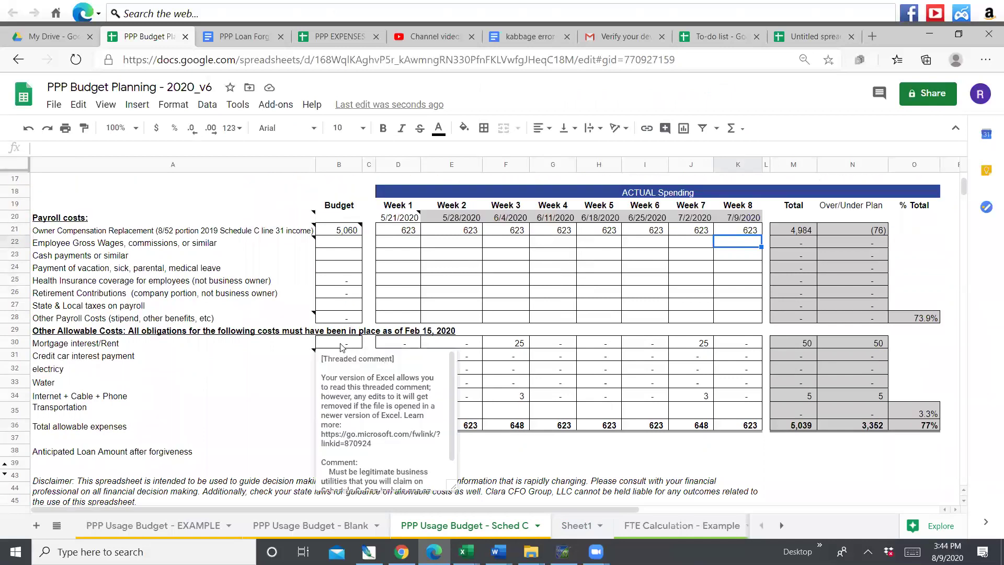
{"action": "left_click", "coordinate": [514, 343]}
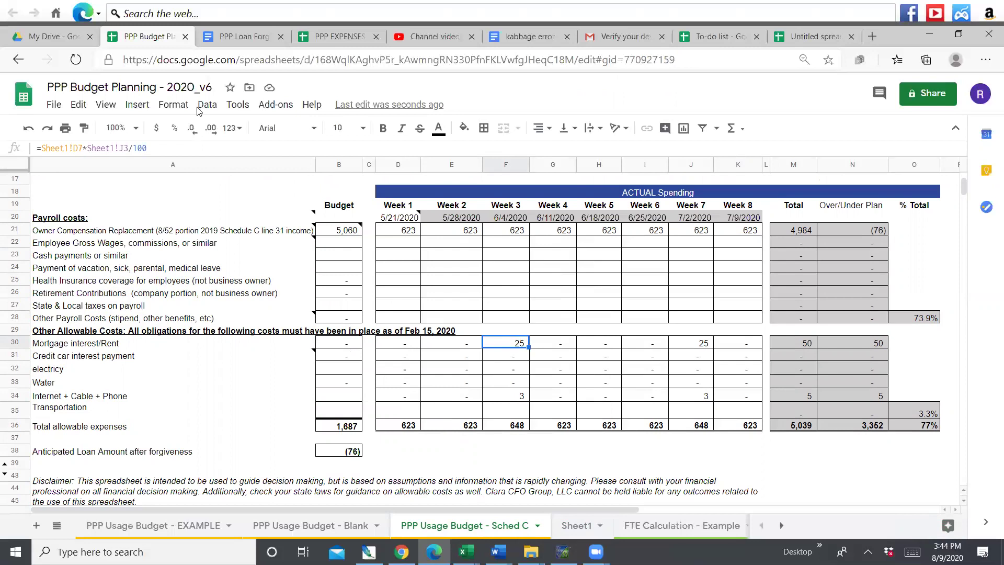
{"action": "left_click", "coordinate": [157, 148]}
{"action": "key", "text": "BackSpace"}
{"action": "key", "text": "BackSpace"}
{"action": "key", "text": "BackSpace"}
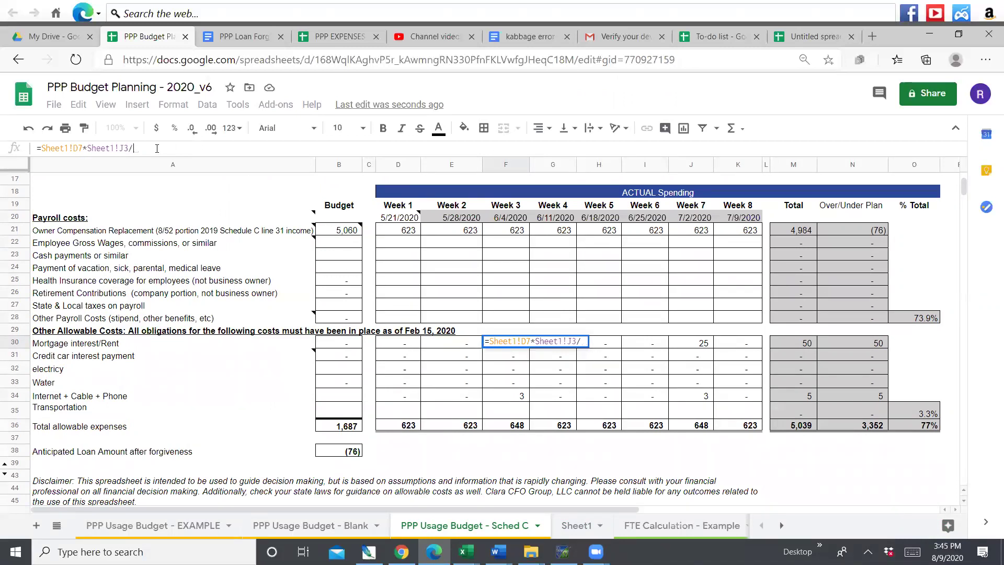
{"action": "type", "text": "100"}
{"action": "key", "text": "Return"}
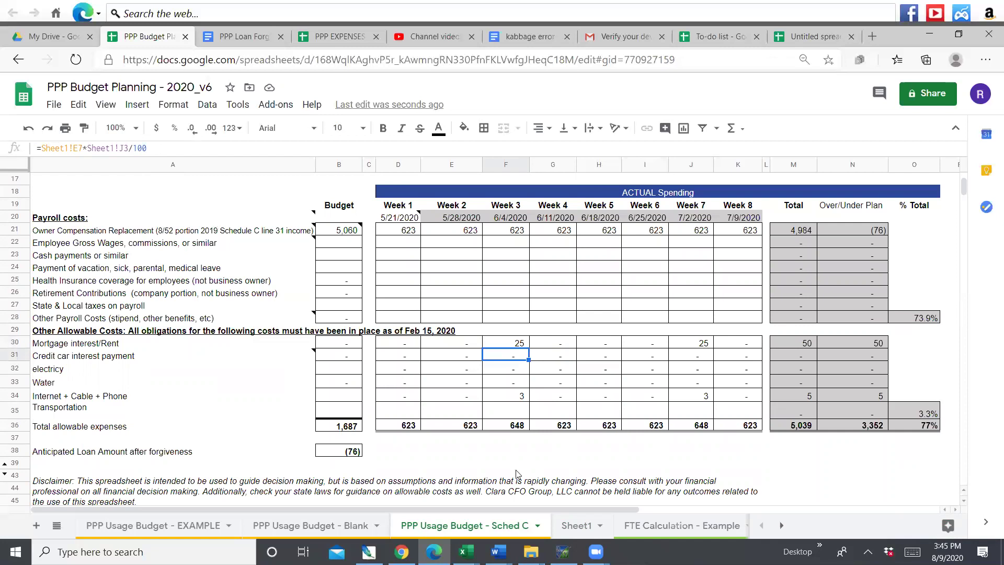
Step: Set the home percentage of business to 100 on Sheet1
{"action": "left_click", "coordinate": [566, 519]}
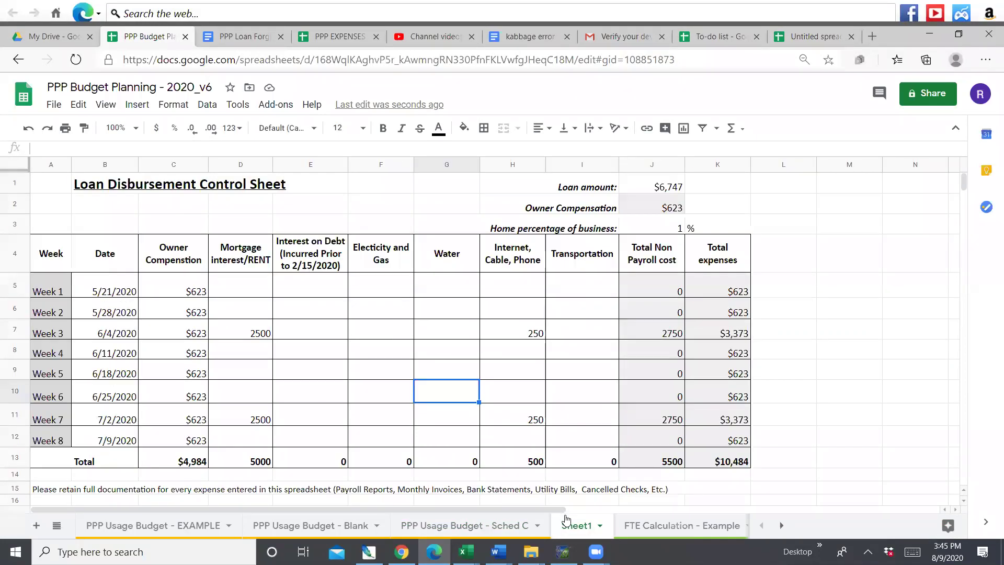
{"action": "left_click", "coordinate": [678, 225]}
{"action": "type", "text": "100"}
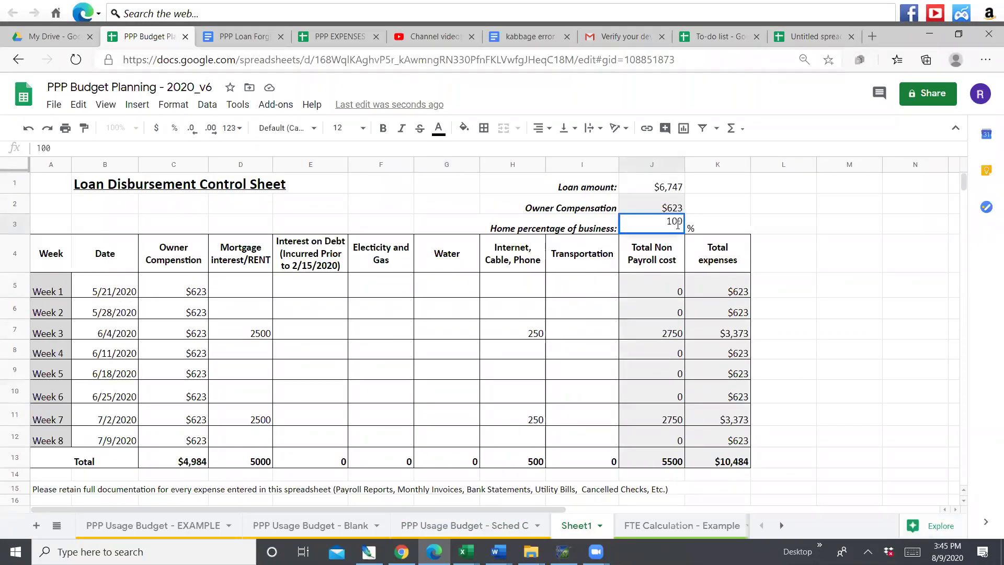
{"action": "key", "text": "Return"}
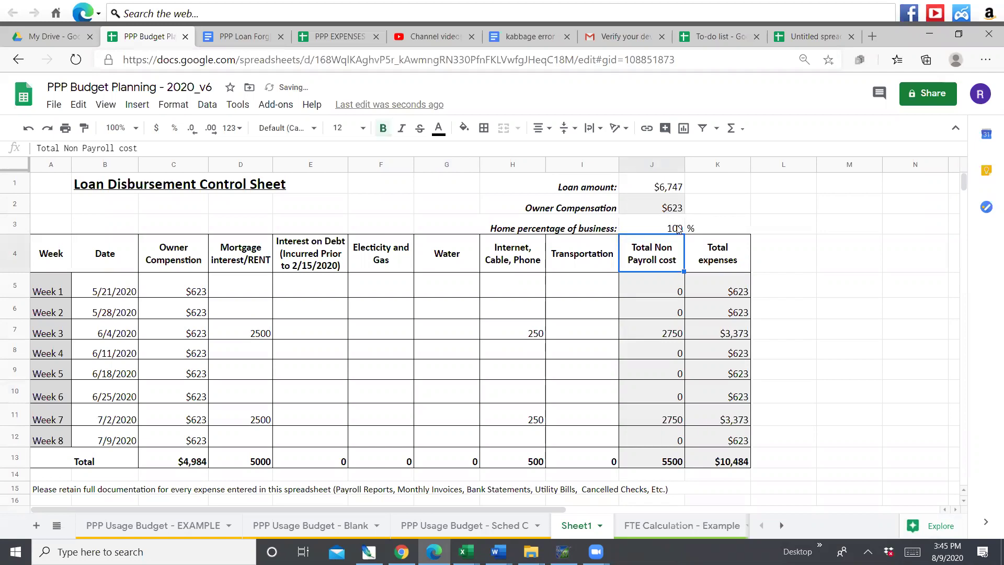
Step: Review the Sched C sheet's Week 3 and Week 7 internet, cable and phone costs, total allowable expenses and loan forgiveness amounts
{"action": "left_click", "coordinate": [507, 523]}
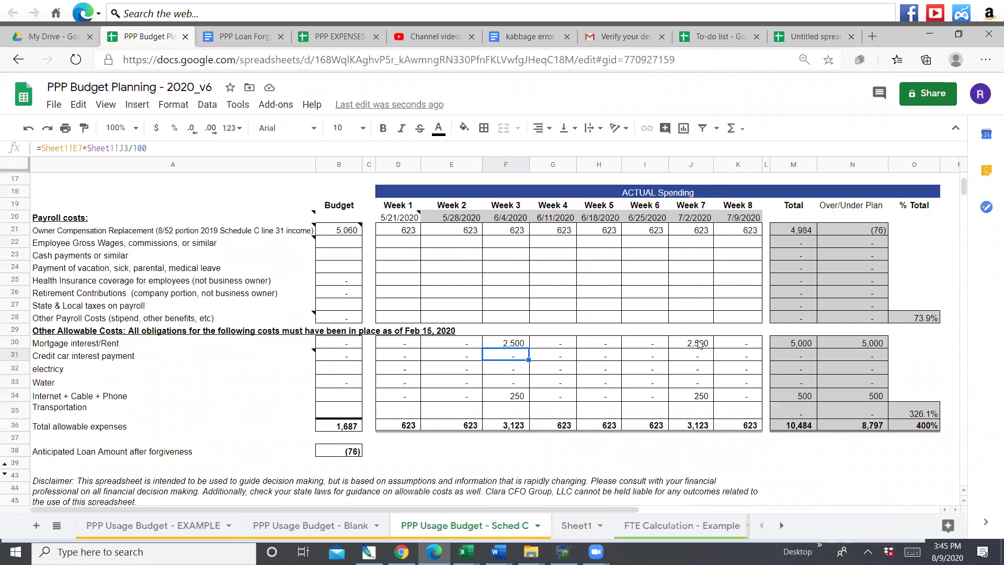
{"action": "left_click", "coordinate": [510, 399]}
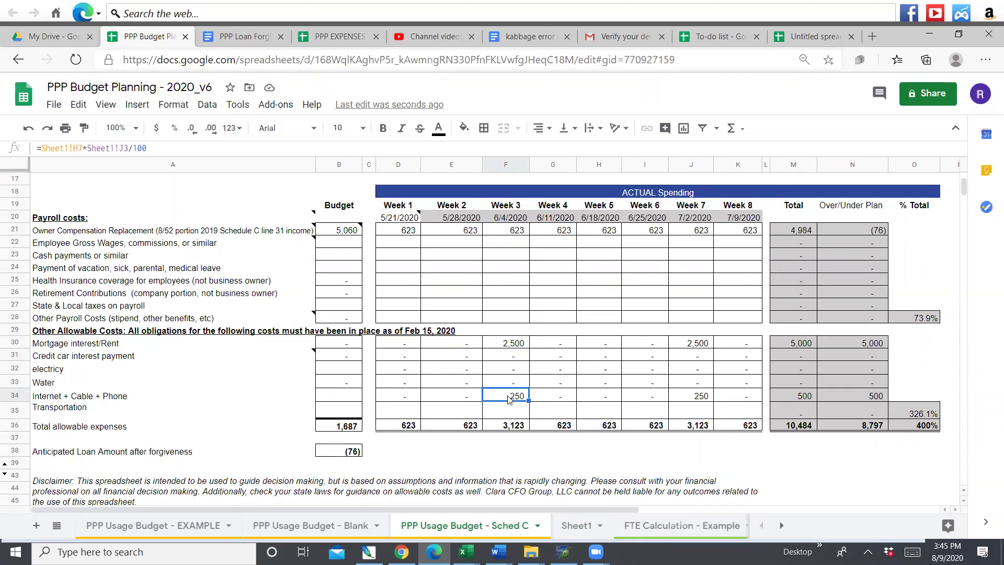
{"action": "left_click", "coordinate": [694, 398]}
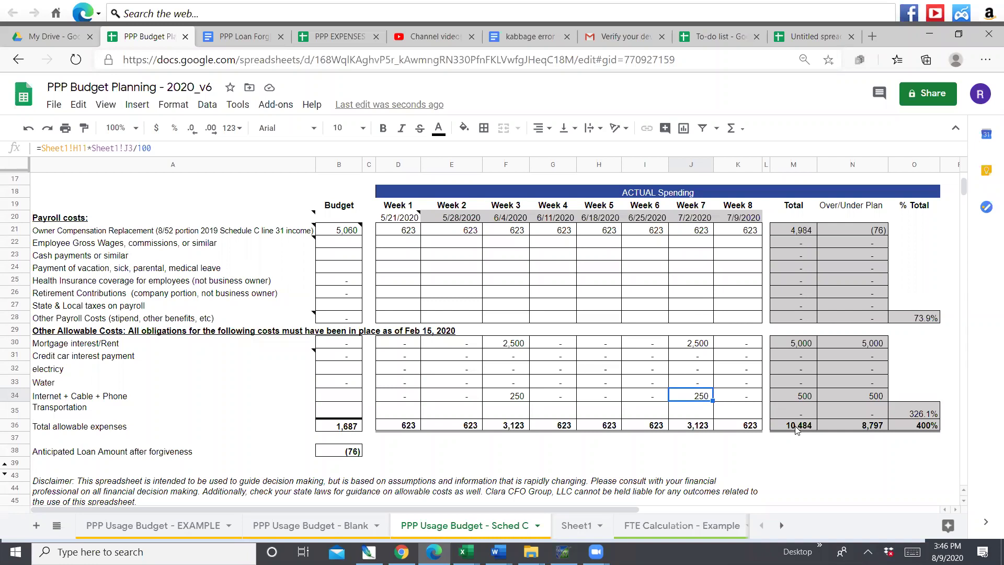
{"action": "scroll", "coordinate": [795, 429], "scroll_direction": "up", "scroll_amount": 4}
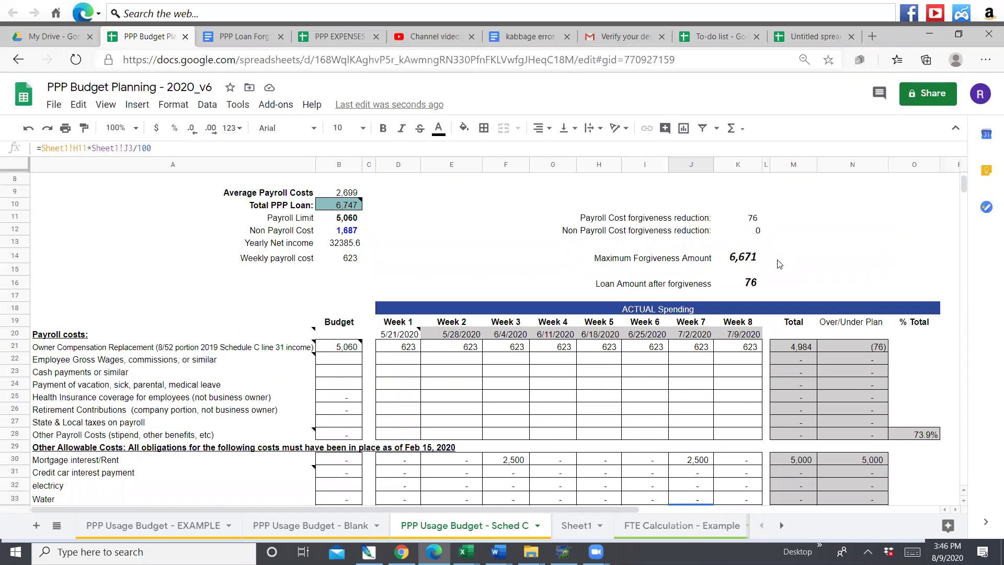
{"action": "scroll", "coordinate": [779, 264], "scroll_direction": "down", "scroll_amount": 5}
{"action": "scroll", "coordinate": [779, 264], "scroll_direction": "up", "scroll_amount": 5}
{"action": "scroll", "coordinate": [779, 264], "scroll_direction": "right", "scroll_amount": 5}
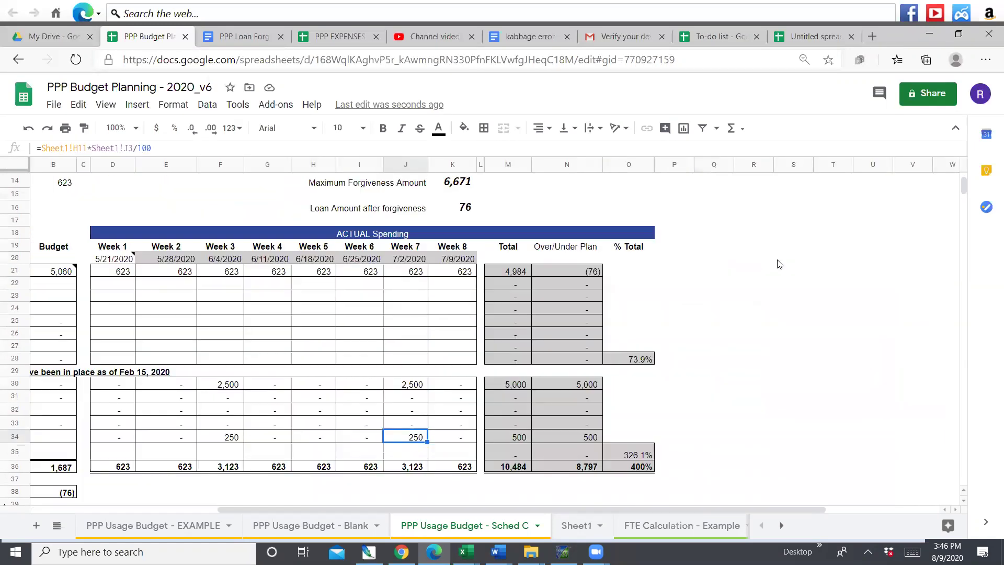
{"action": "scroll", "coordinate": [779, 264], "scroll_direction": "left", "scroll_amount": 5}
{"action": "scroll", "coordinate": [778, 264], "scroll_direction": "down", "scroll_amount": 3}
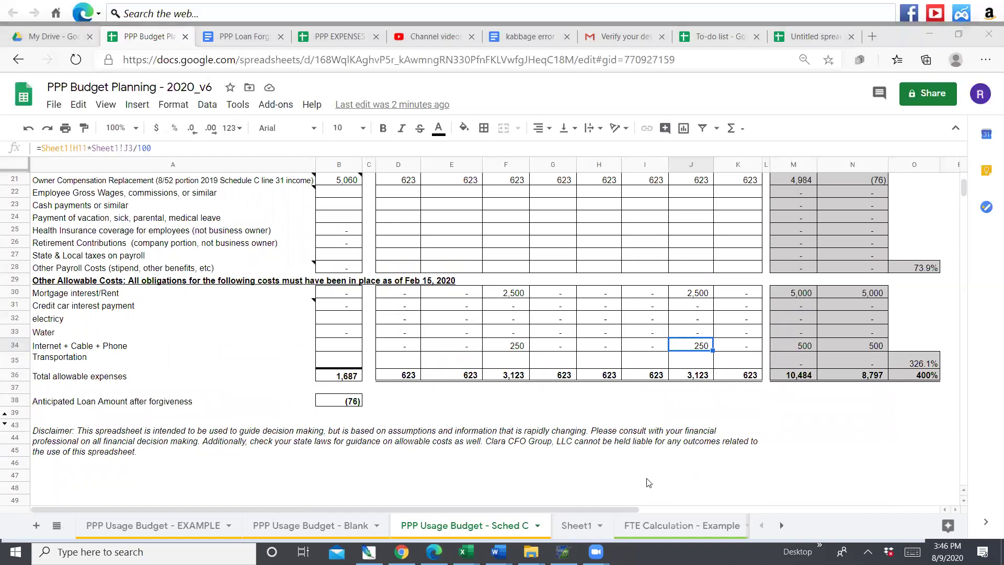
Step: Review the weekly ACTUAL Spending amounts, the totals and the loan forgiveness summary on the Sched C sheet
{"action": "scroll", "coordinate": [648, 482], "scroll_direction": "up", "scroll_amount": 2}
{"action": "scroll", "coordinate": [648, 482], "scroll_direction": "right", "scroll_amount": 5}
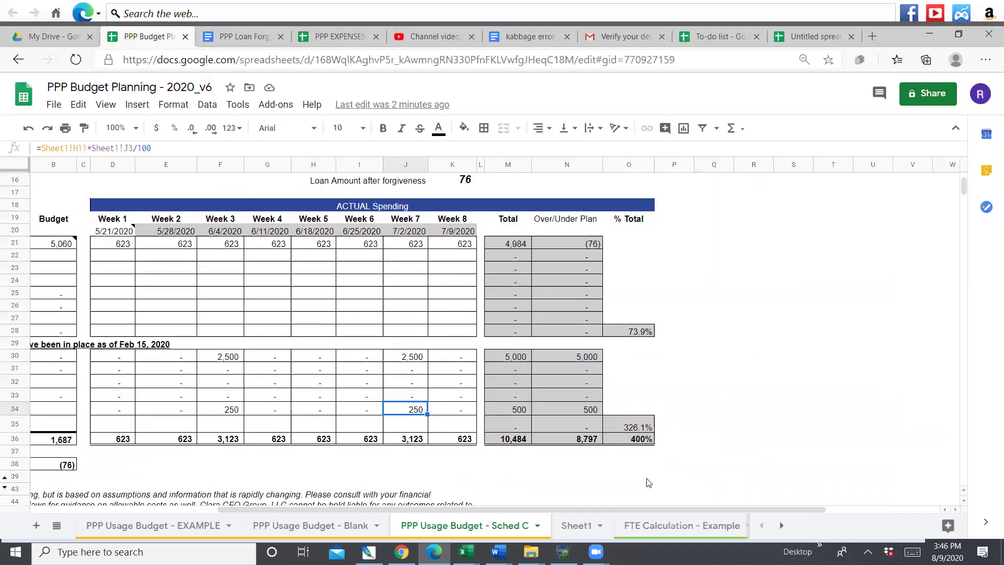
{"action": "scroll", "coordinate": [649, 482], "scroll_direction": "left", "scroll_amount": 5}
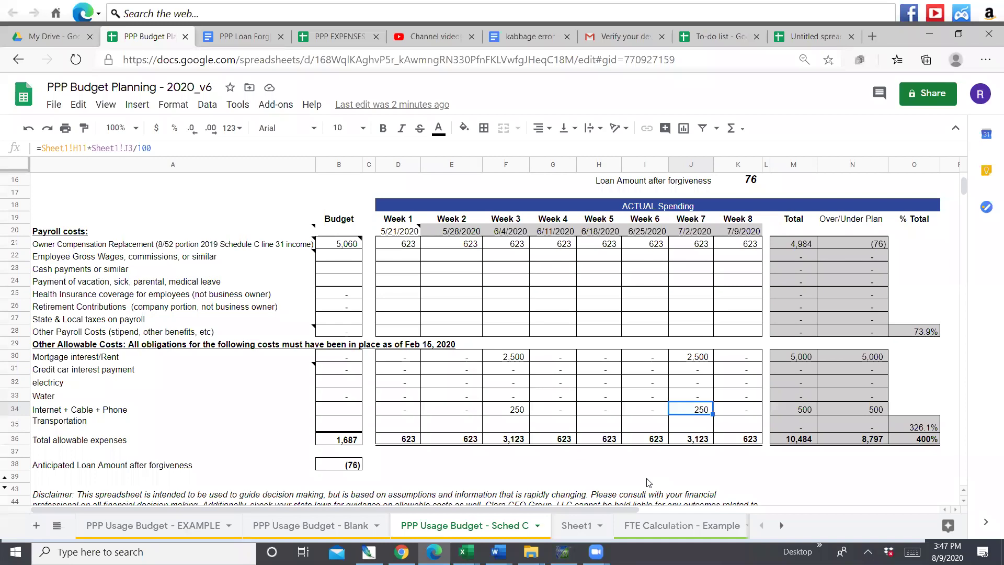
{"action": "scroll", "coordinate": [648, 482], "scroll_direction": "up", "scroll_amount": 2}
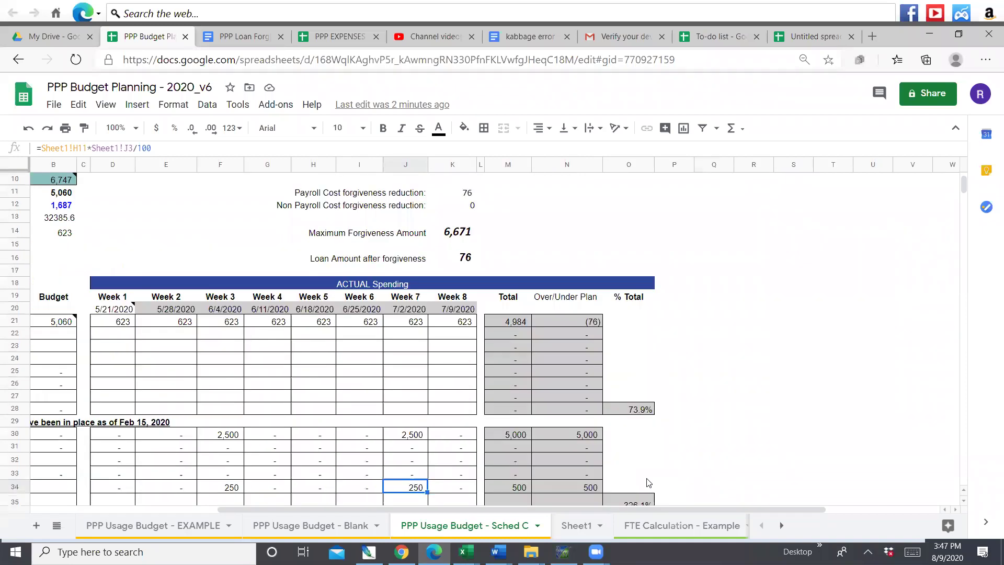
{"action": "scroll", "coordinate": [648, 482], "scroll_direction": "up", "scroll_amount": 1}
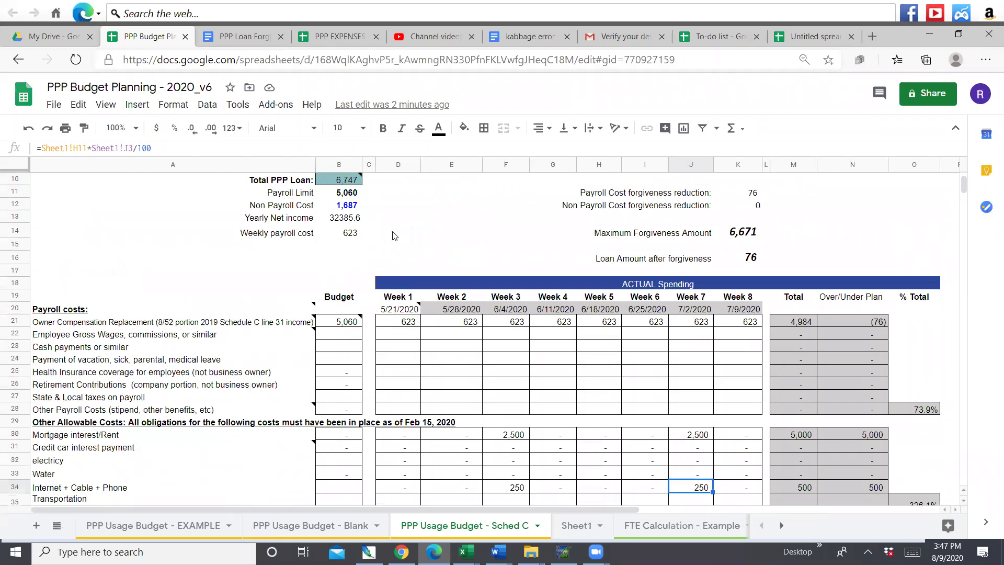
Step: Examine the Payroll Limit and Non Payroll Cost formulas under the Total PPP Loan on the Sched C sheet
{"action": "left_click", "coordinate": [348, 206]}
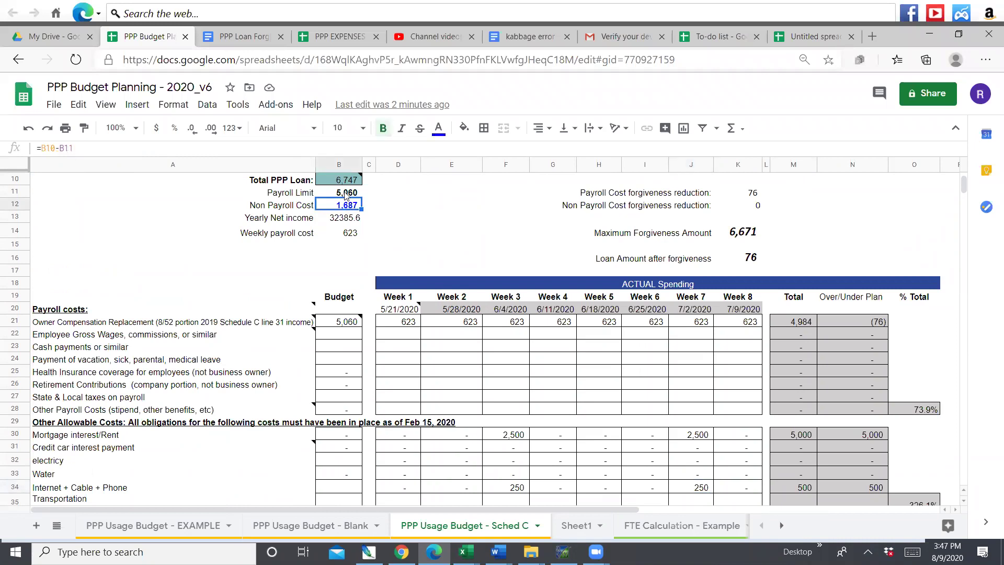
{"action": "left_click", "coordinate": [345, 195]}
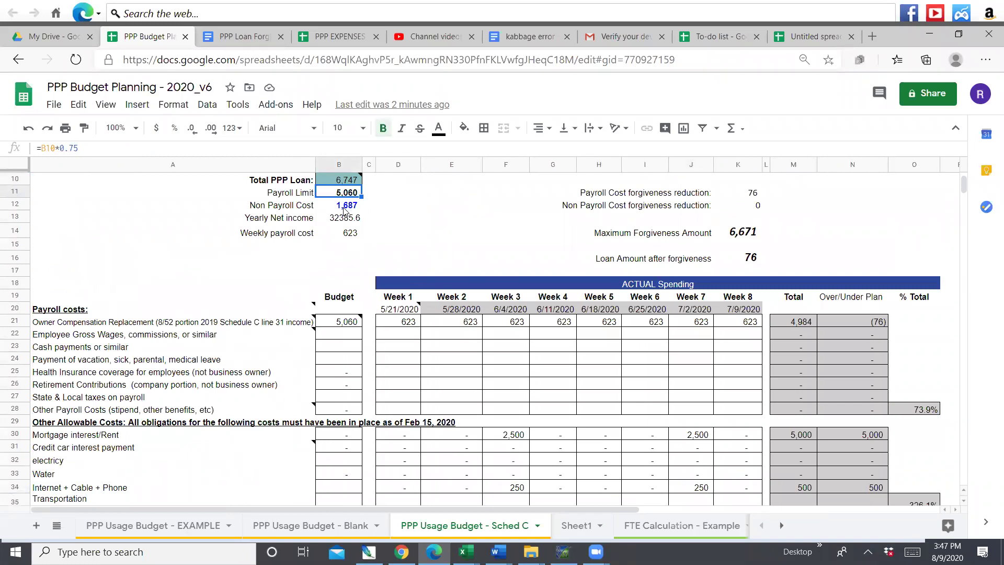
{"action": "left_click", "coordinate": [383, 208]}
{"action": "left_click", "coordinate": [337, 194]}
{"action": "left_click", "coordinate": [343, 207]}
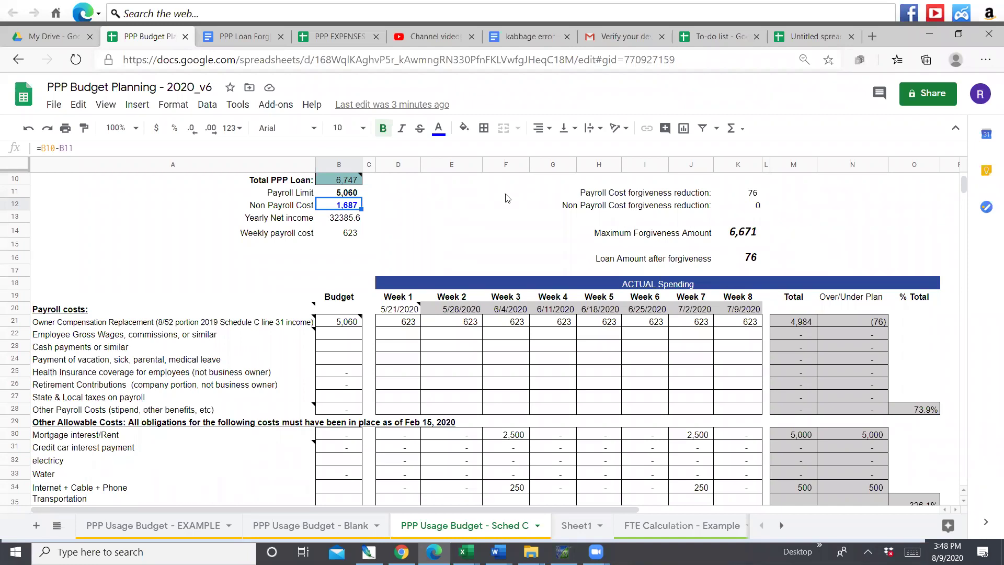
Step: Inspect the formulas behind the Non Payroll Cost and Payroll Cost forgiveness reductions, checking them against the spending table
{"action": "scroll", "coordinate": [655, 218], "scroll_direction": "up", "scroll_amount": 1}
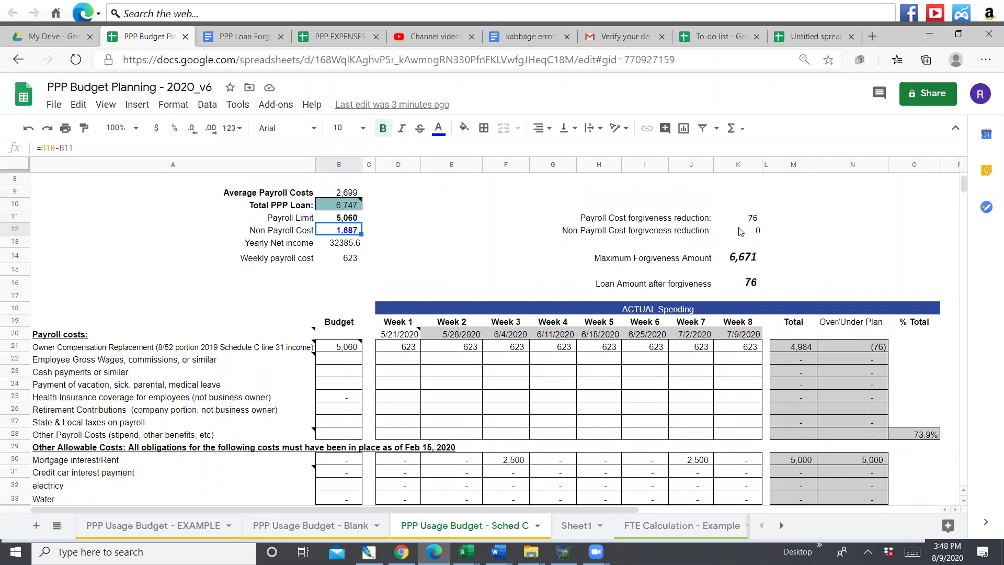
{"action": "left_click", "coordinate": [758, 231]}
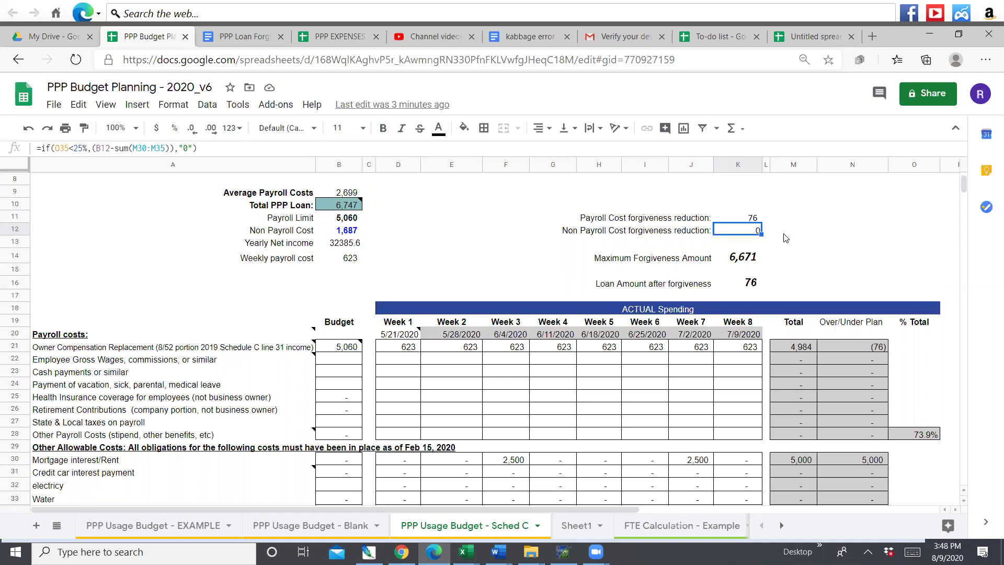
{"action": "scroll", "coordinate": [784, 238], "scroll_direction": "down", "scroll_amount": 3}
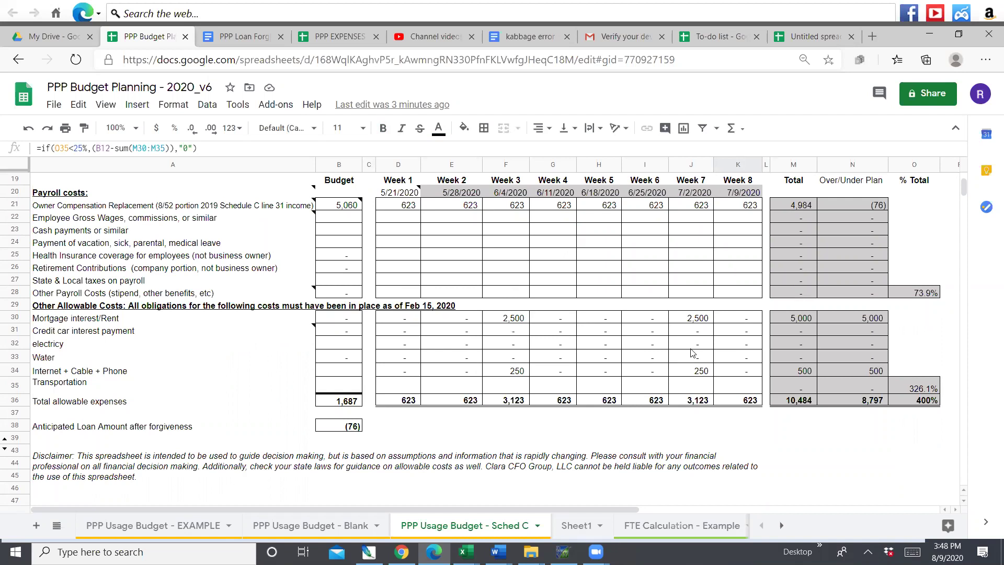
{"action": "scroll", "coordinate": [693, 352], "scroll_direction": "up", "scroll_amount": 3}
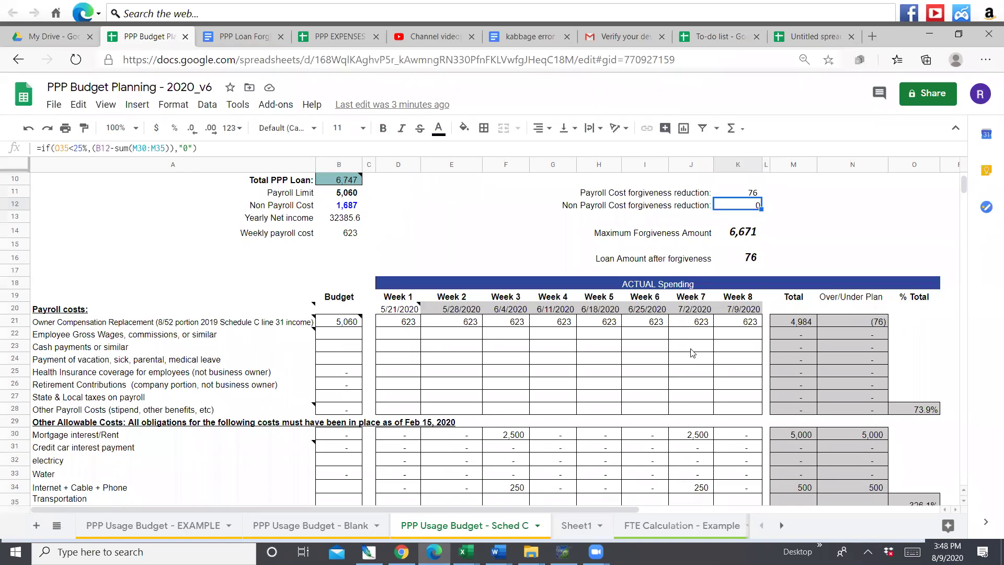
{"action": "left_click", "coordinate": [735, 193]}
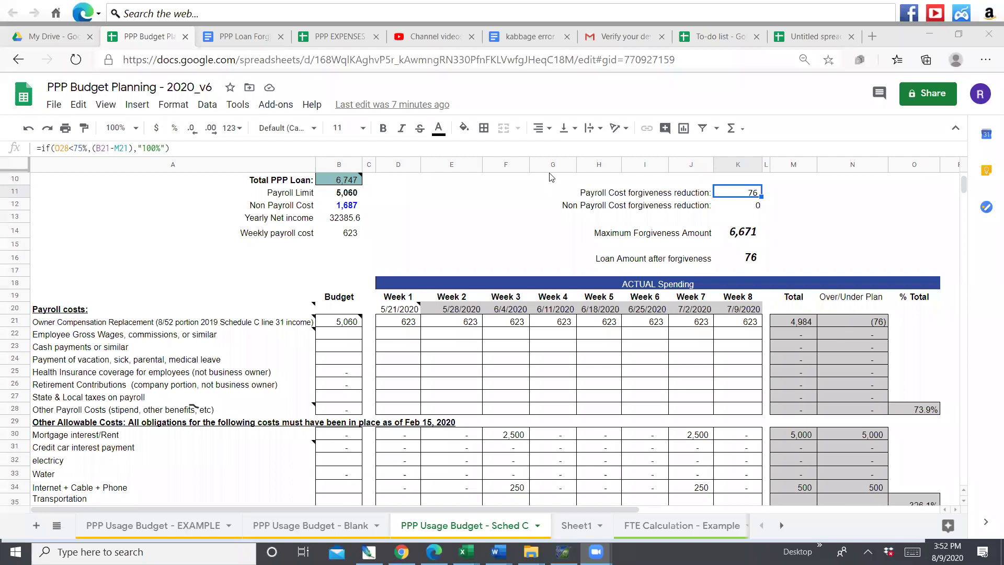
Step: Check the Sched C spending table against Sheet1, including the Total PPP Loan and the Payroll Cost forgiveness reduction formula
{"action": "left_click_drag", "start_coordinate": [852, 54], "coordinate": [849, 149]}
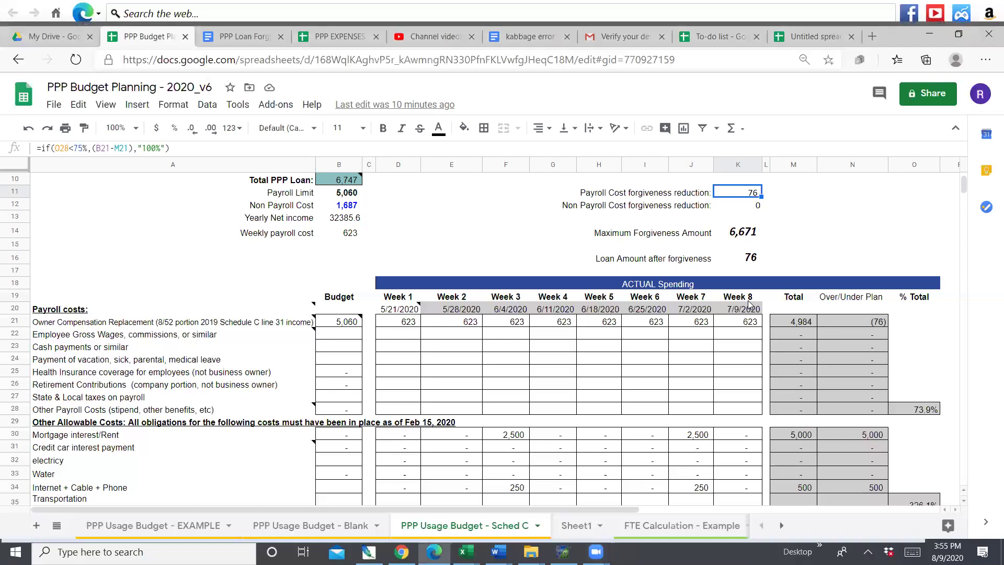
{"action": "scroll", "coordinate": [749, 304], "scroll_direction": "down", "scroll_amount": 2}
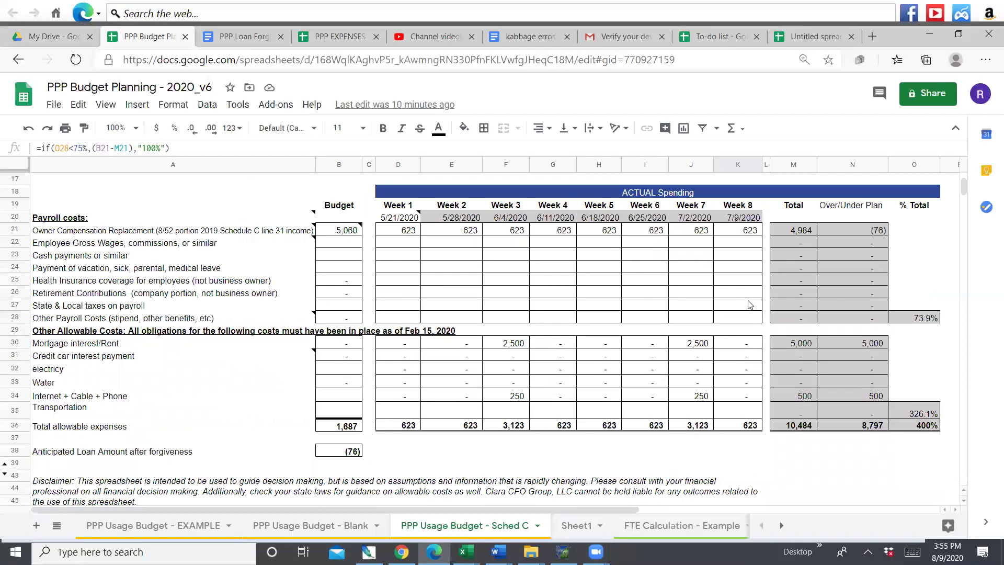
{"action": "scroll", "coordinate": [749, 304], "scroll_direction": "up", "scroll_amount": 3}
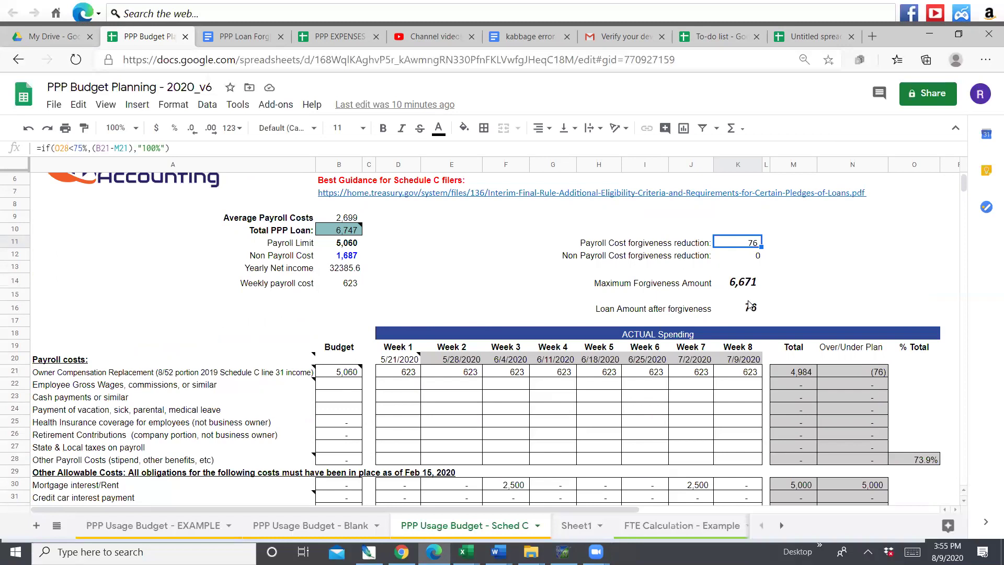
{"action": "left_click", "coordinate": [607, 510]}
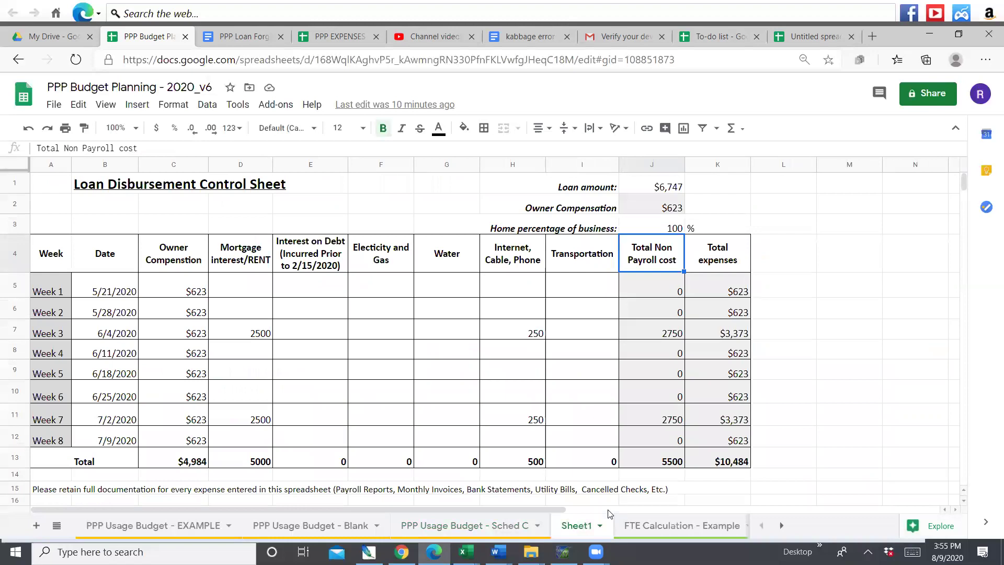
{"action": "left_click", "coordinate": [534, 511]}
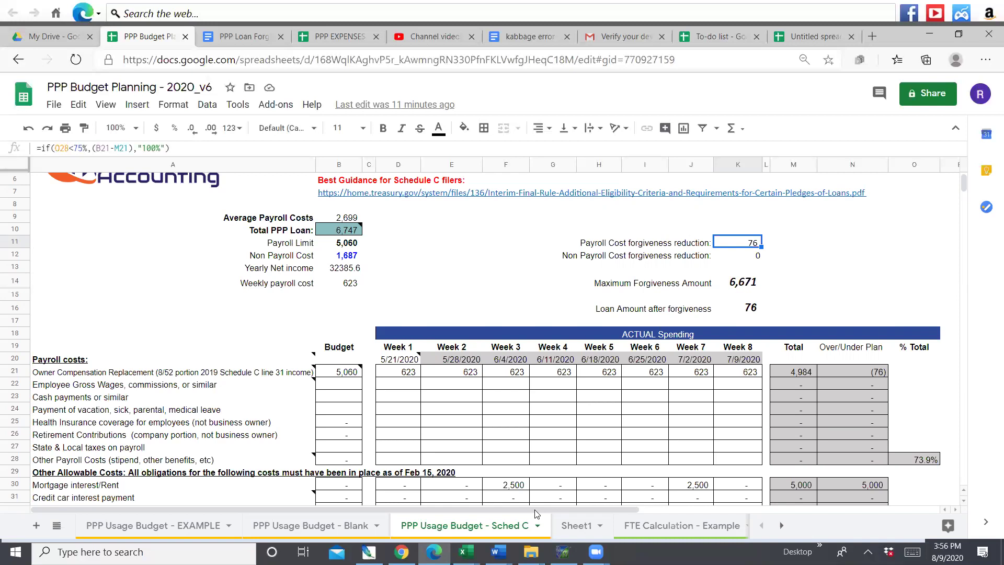
{"action": "left_click", "coordinate": [342, 237]}
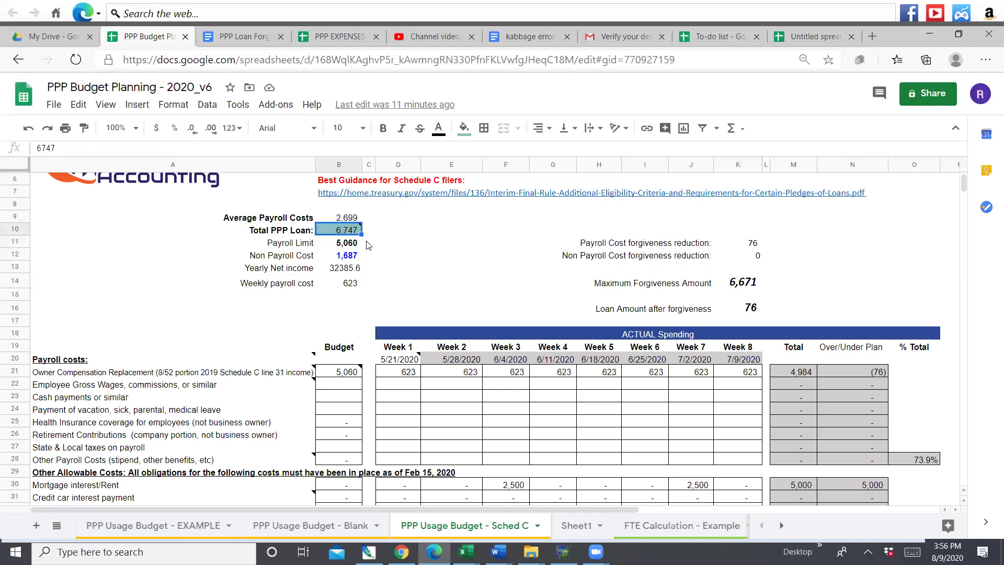
{"action": "left_click", "coordinate": [752, 241]}
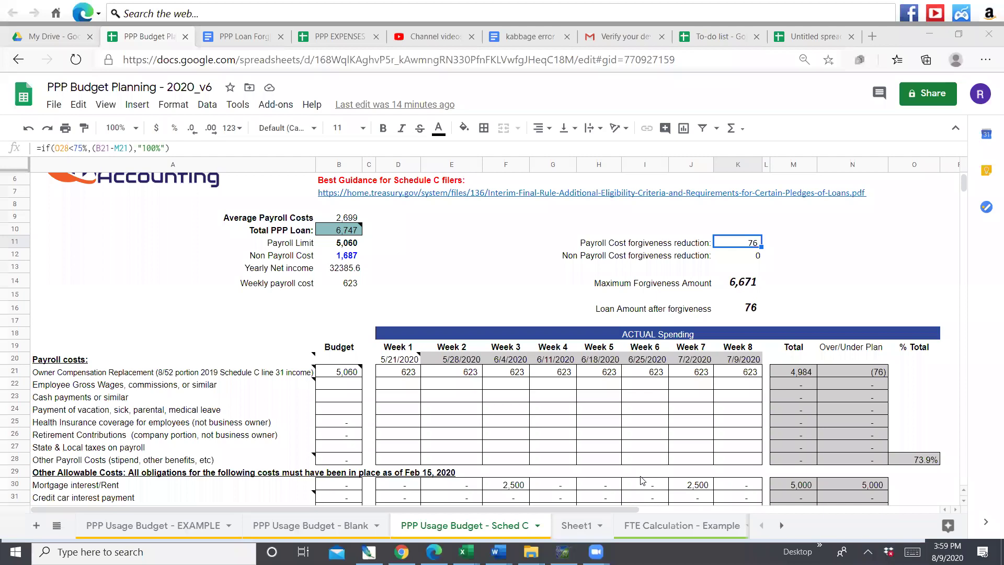
{"action": "scroll", "coordinate": [643, 481], "scroll_direction": "up", "scroll_amount": 2}
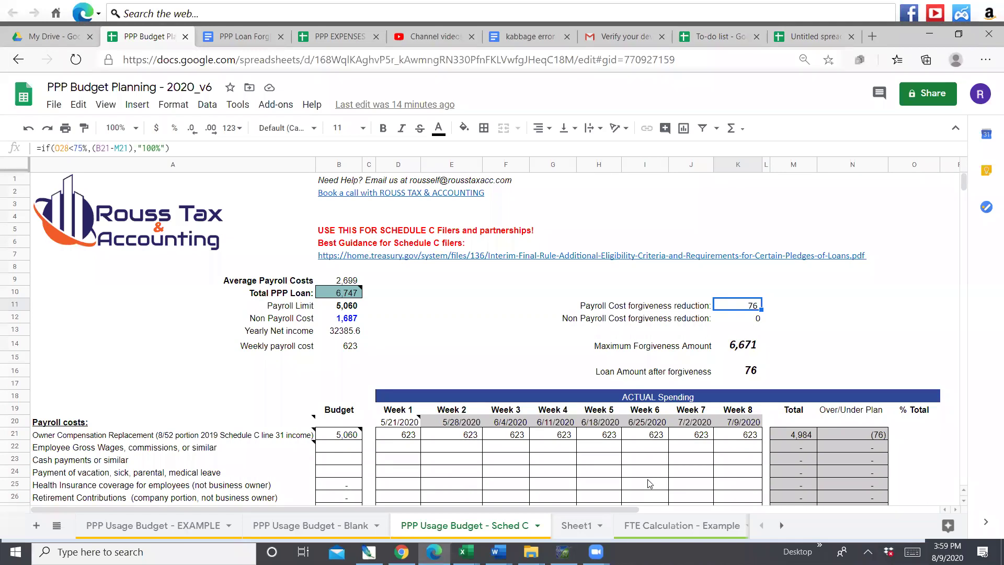
Step: Compare the Loan Disbursement Control Sheet on Sheet1 with the loan and forgiveness summary on the Sched C sheet
{"action": "key", "text": "ctrl+shift+Page_Down"}
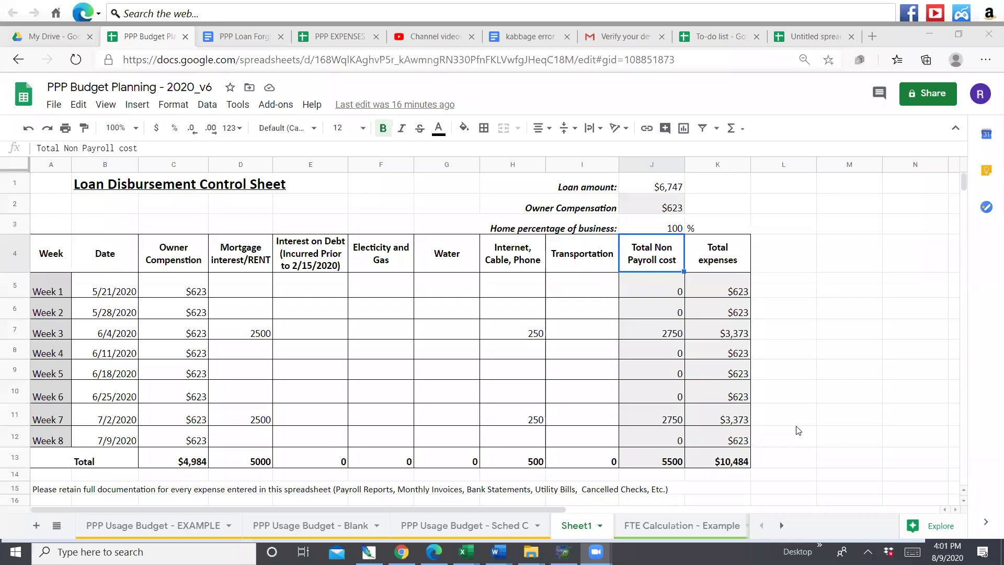
{"action": "left_click", "coordinate": [794, 230]}
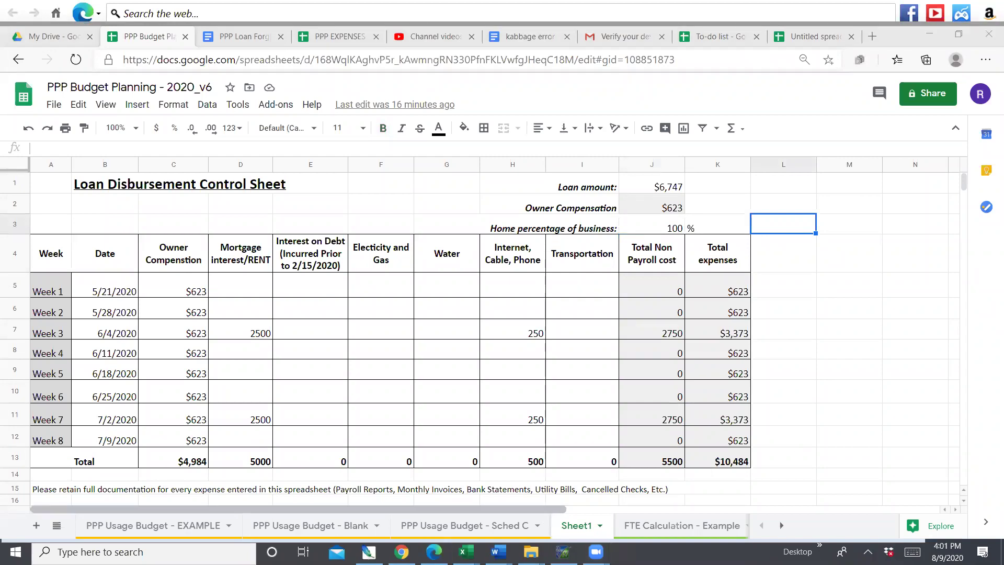
{"action": "mouse_move", "coordinate": [596, 549]}
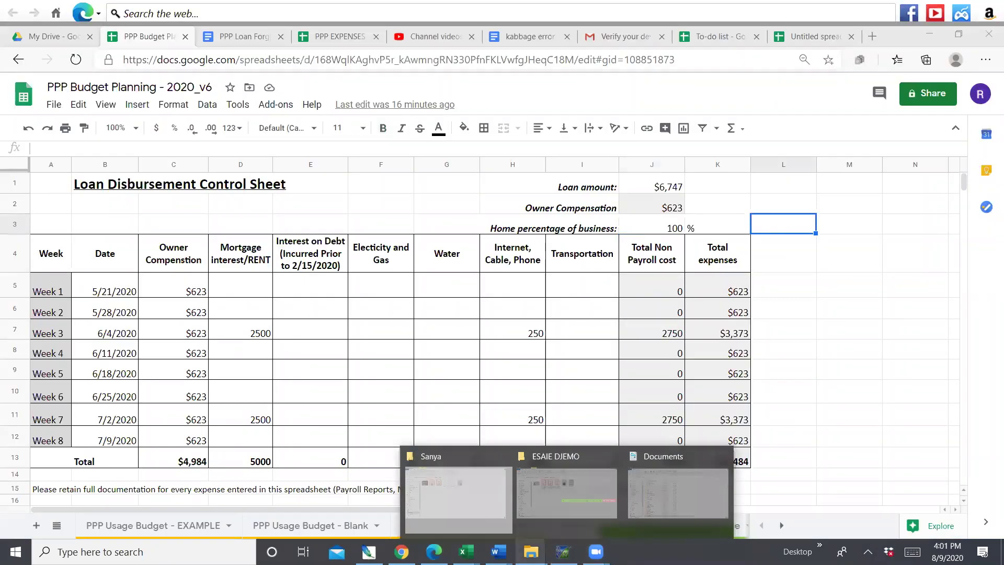
{"action": "mouse_move", "coordinate": [530, 551]}
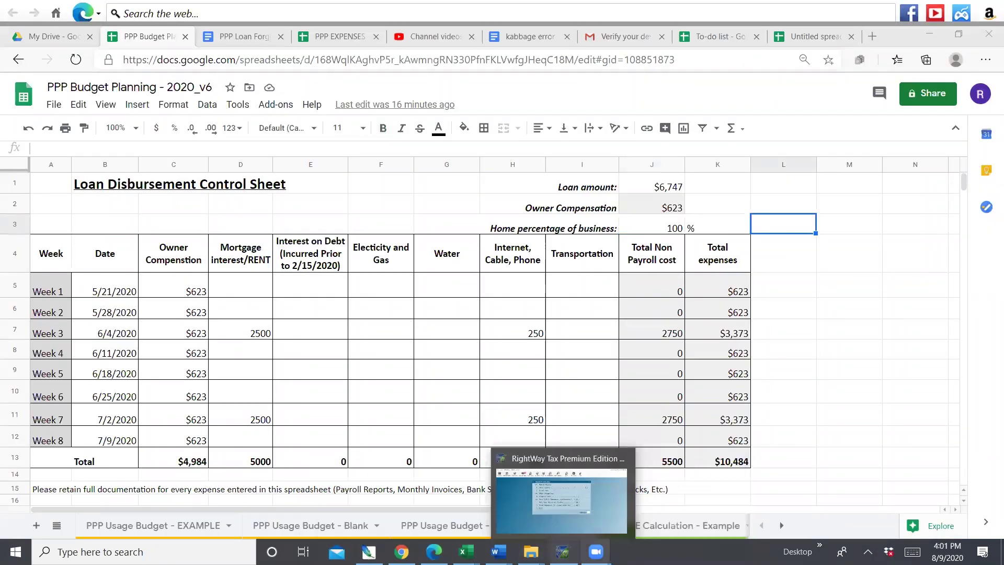
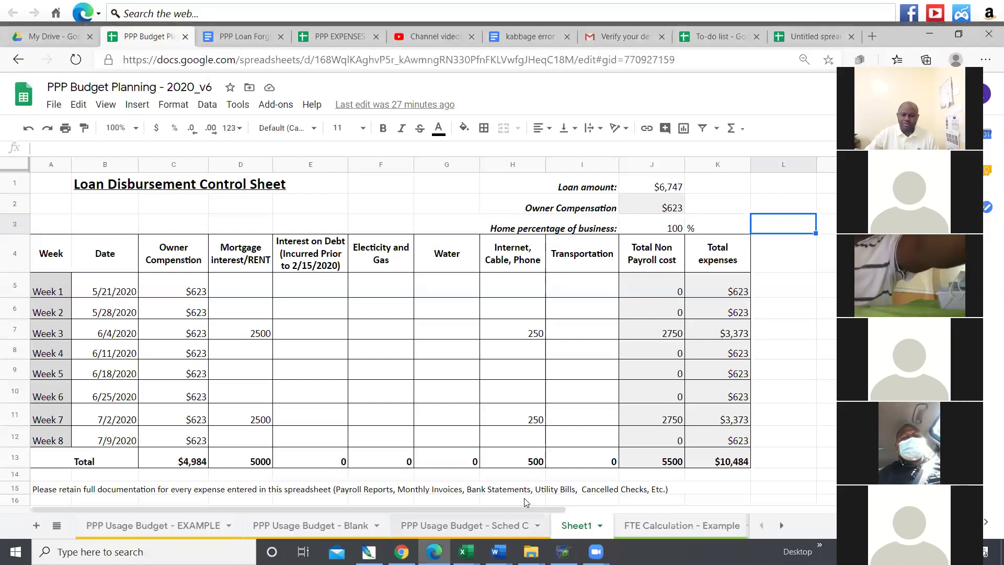
{"action": "left_click", "coordinate": [525, 525]}
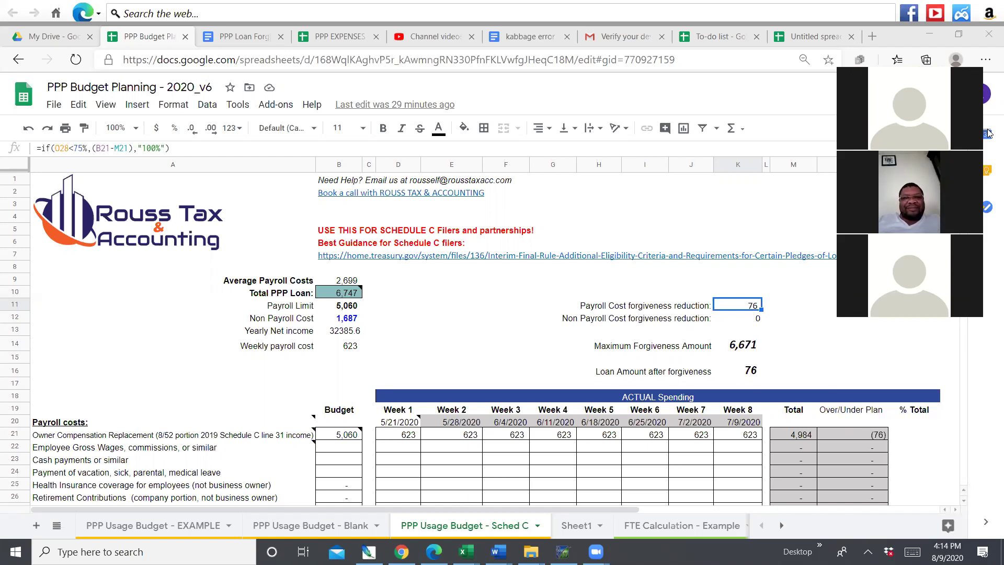
{"action": "left_click", "coordinate": [480, 306]}
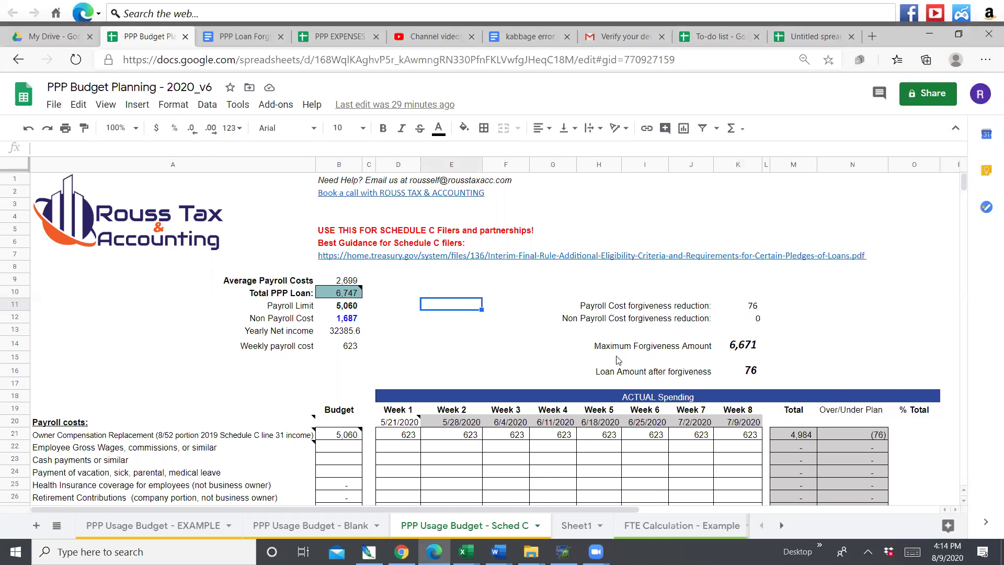
{"action": "left_click", "coordinate": [575, 523]}
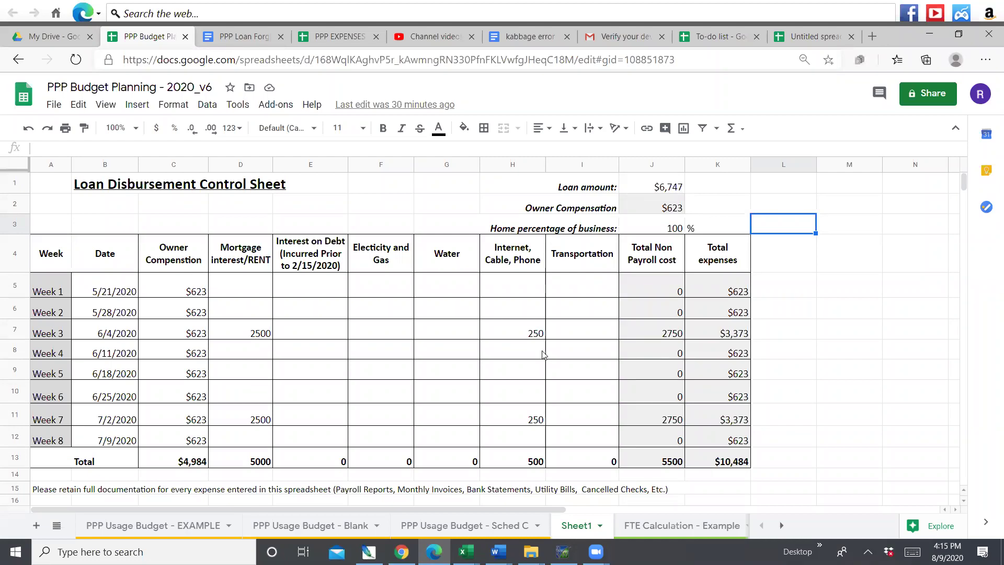
{"action": "left_click", "coordinate": [400, 294]}
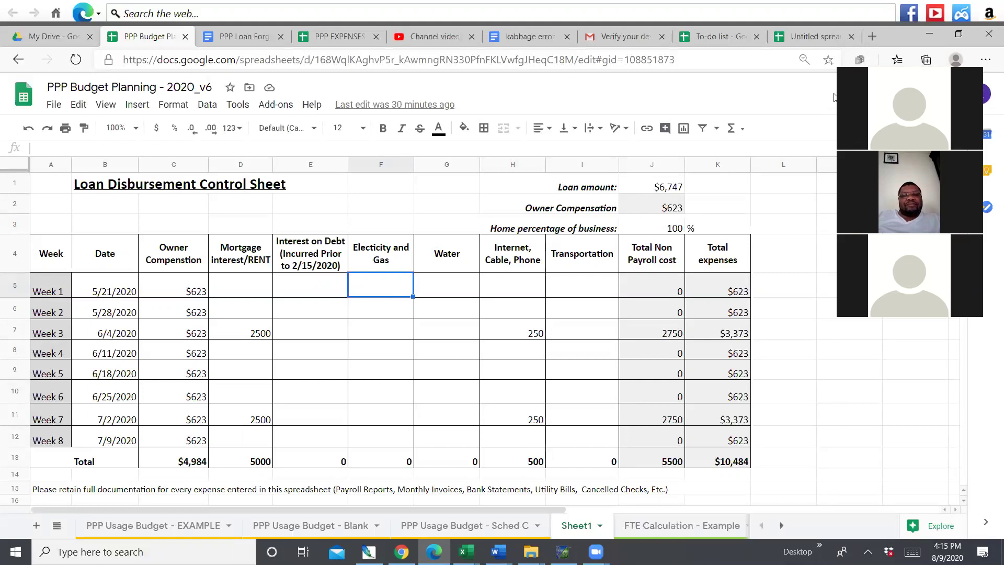
{"action": "left_click", "coordinate": [841, 400]}
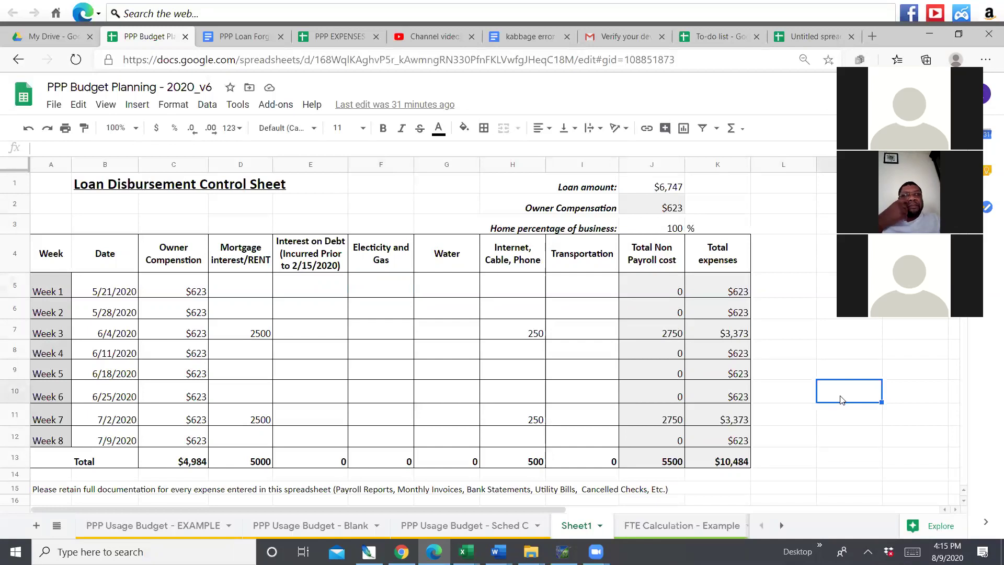
{"action": "left_click", "coordinate": [794, 421]}
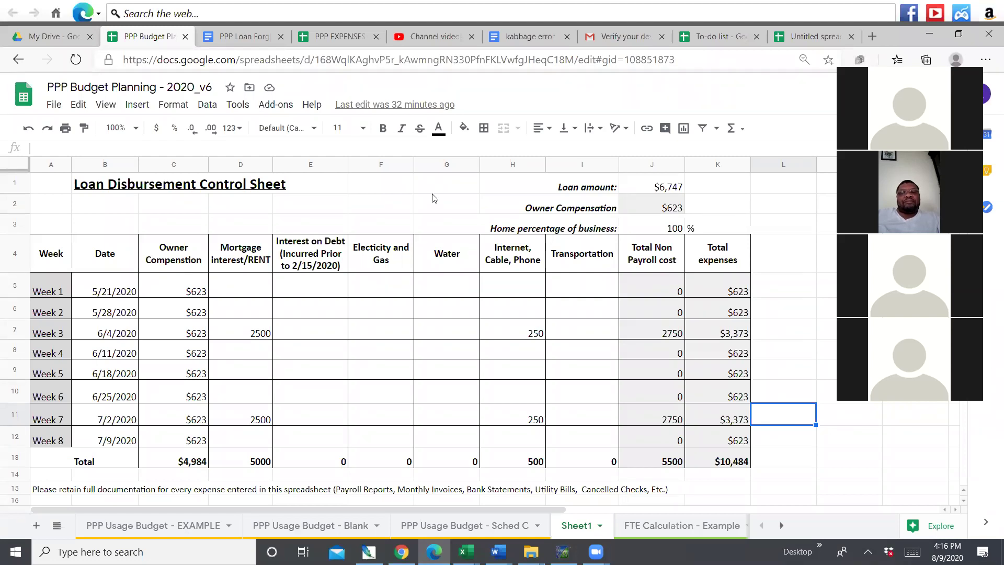
{"action": "left_click", "coordinate": [400, 193]}
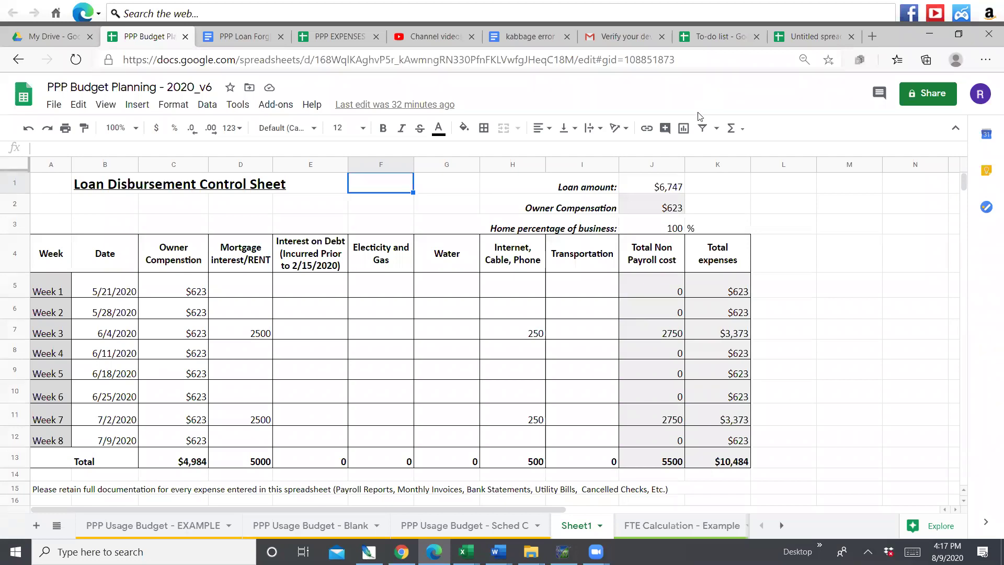
Step: Examine the Week 1 Mortgage interest/Rent entry, the loan amount and the Owner Compensation column on Sheet1
{"action": "left_click", "coordinate": [255, 291]}
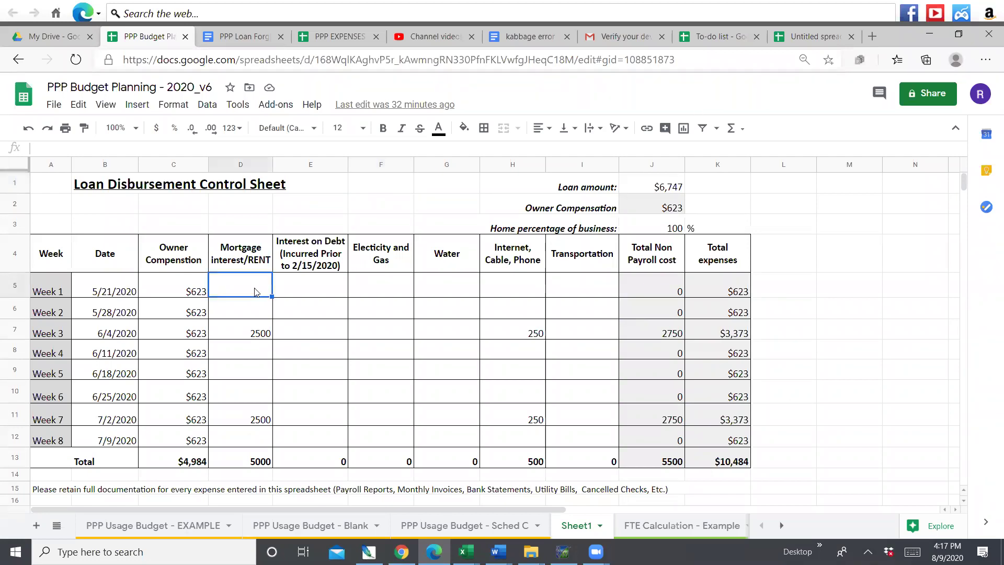
{"action": "left_click", "coordinate": [660, 190]}
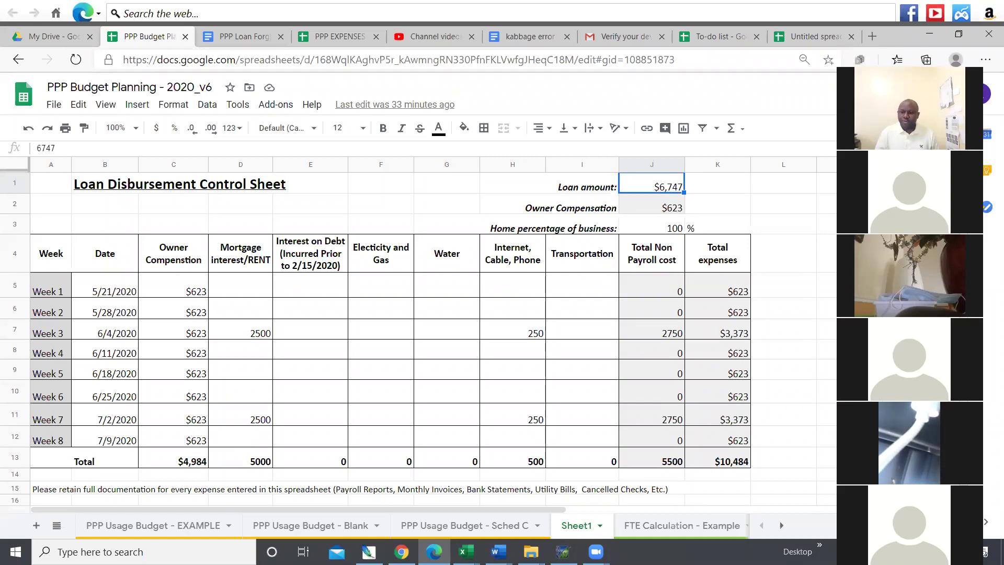
{"action": "left_click", "coordinate": [163, 251]}
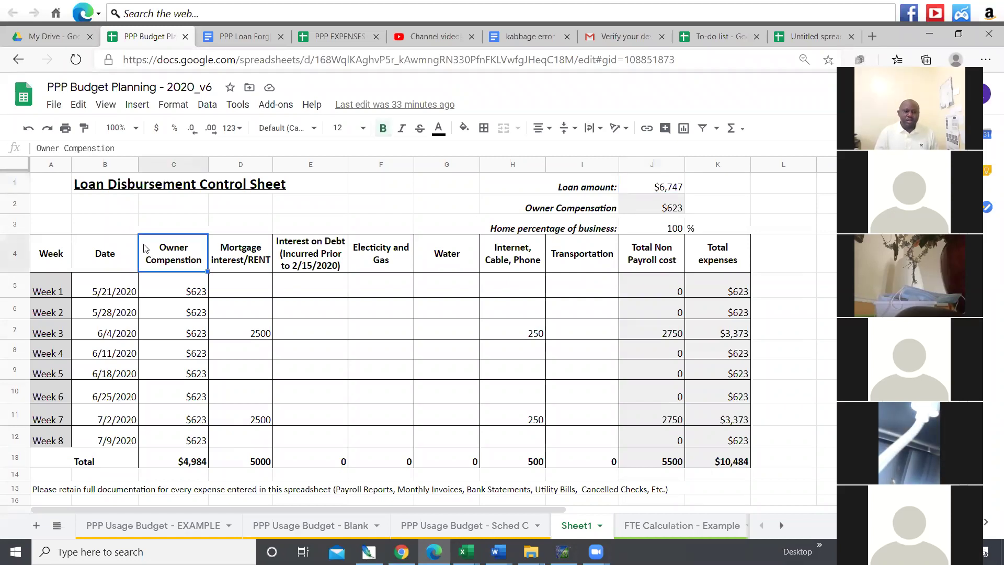
Step: Review the non-payroll expense categories in Sheet1's header row, from Mortgage interest/RENT through Transportation
{"action": "left_click", "coordinate": [233, 258]}
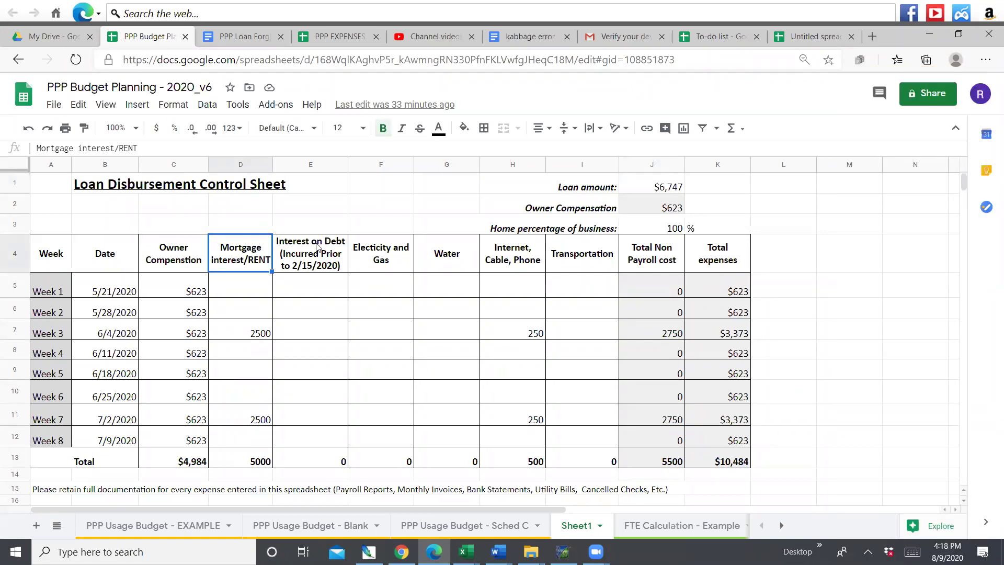
{"action": "key", "text": "shift+Right"}
{"action": "key", "text": "shift+Right"}
{"action": "key", "text": "shift+Right"}
{"action": "key", "text": "shift+Right"}
{"action": "key", "text": "shift+Right"}
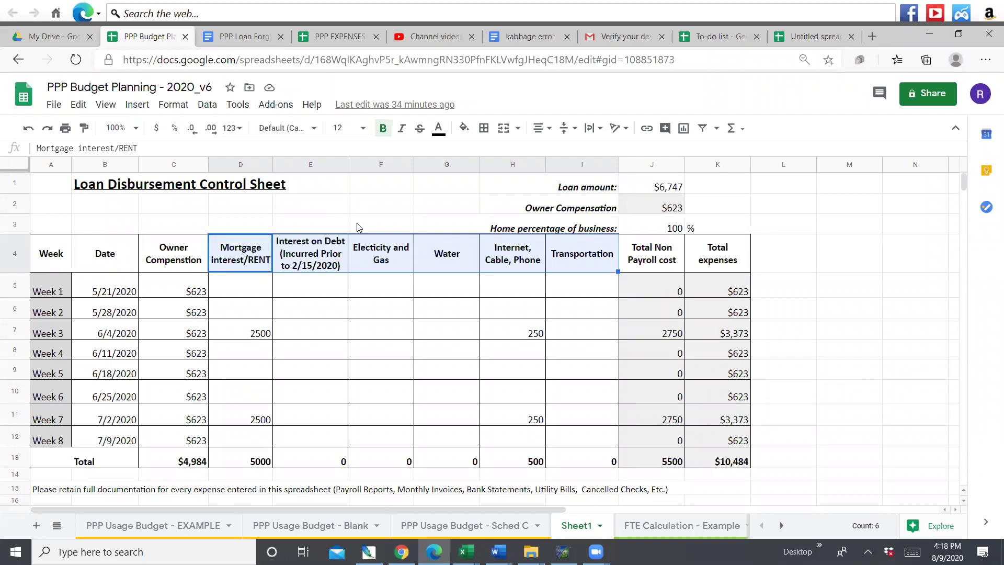
{"action": "left_click", "coordinate": [373, 249]}
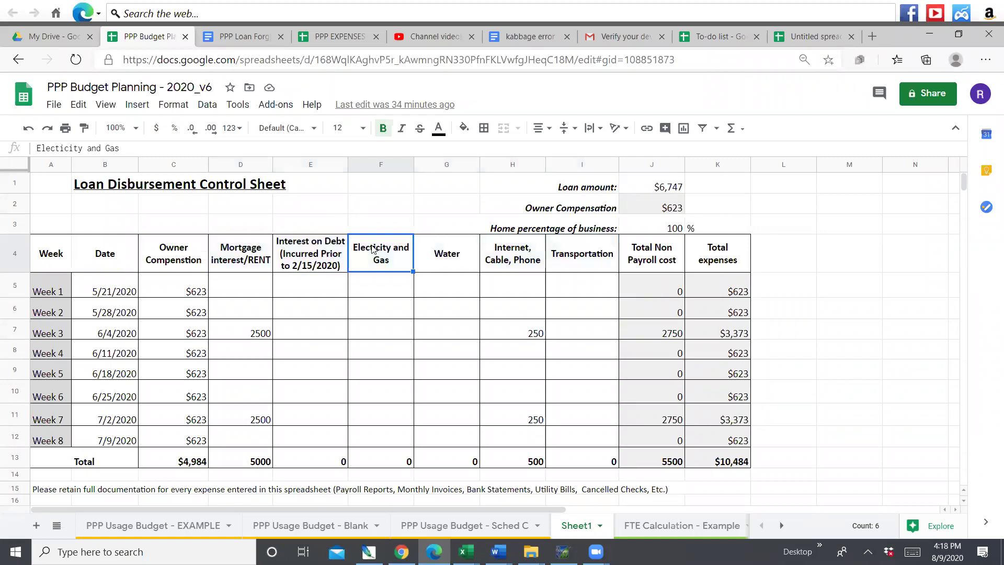
{"action": "left_click", "coordinate": [446, 262]}
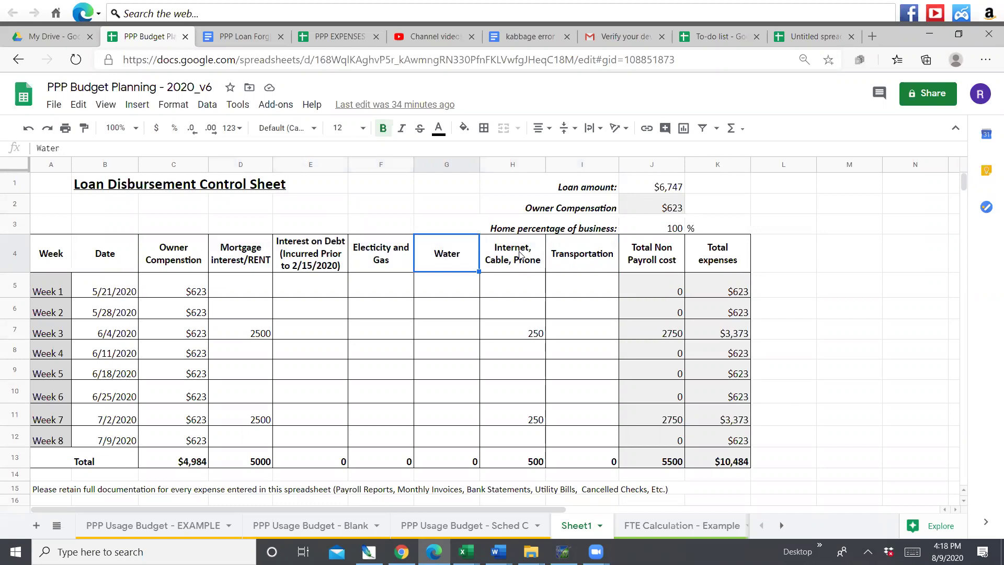
{"action": "left_click", "coordinate": [521, 254]}
{"action": "left_click", "coordinate": [580, 252]}
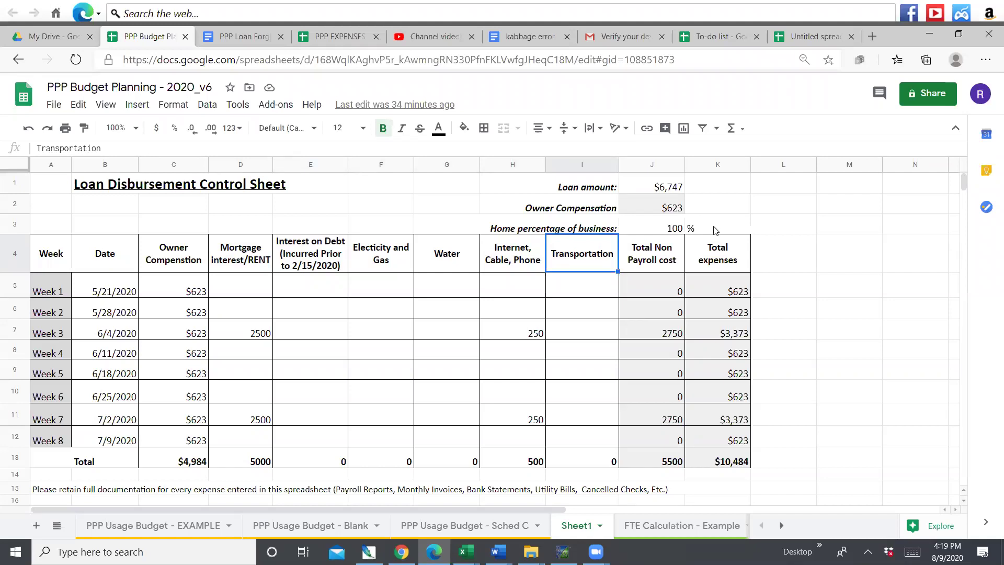
Step: Set the Home percentage of business on Sheet1 to 30
{"action": "left_click", "coordinate": [657, 230]}
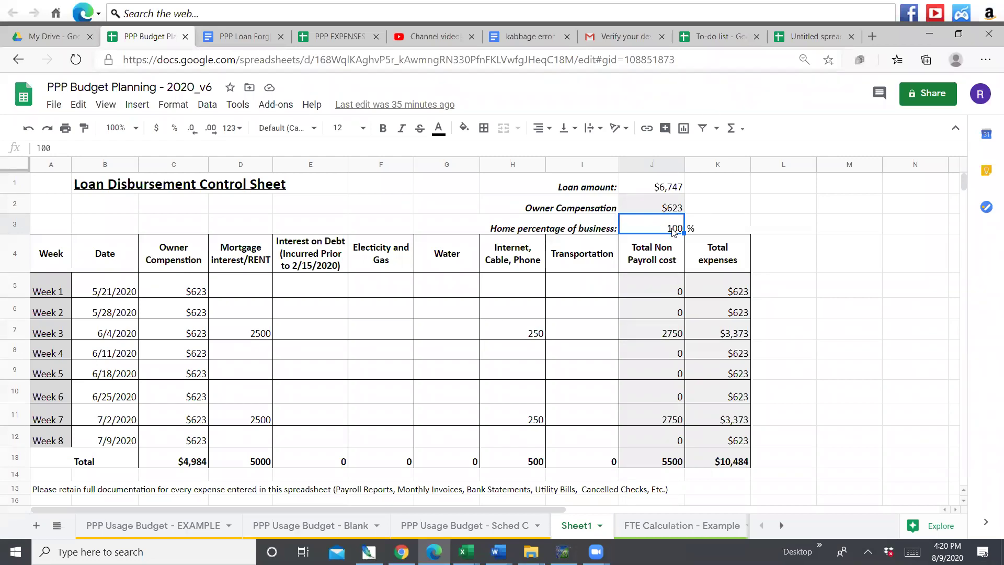
{"action": "type", "text": "30"}
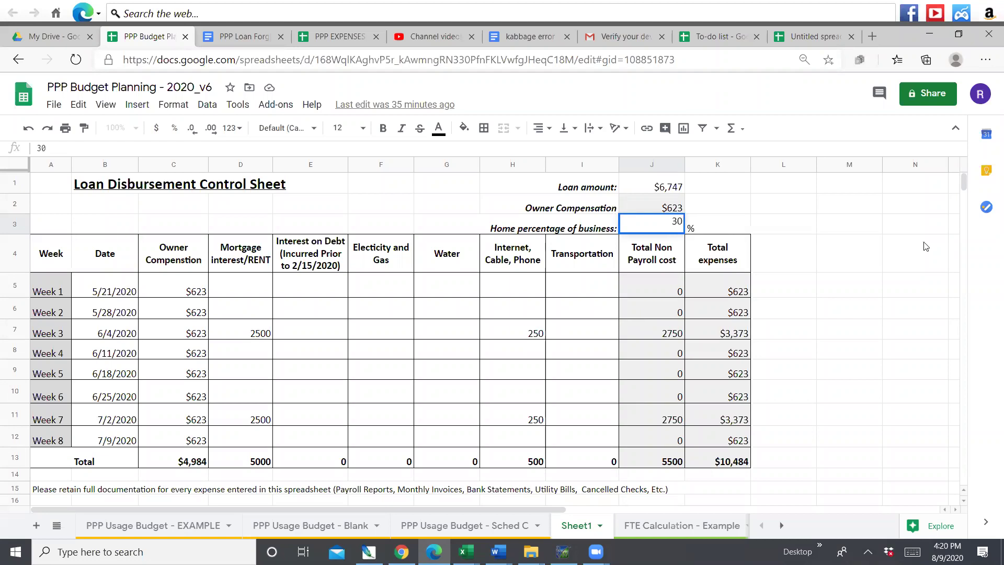
{"action": "left_click", "coordinate": [925, 246]}
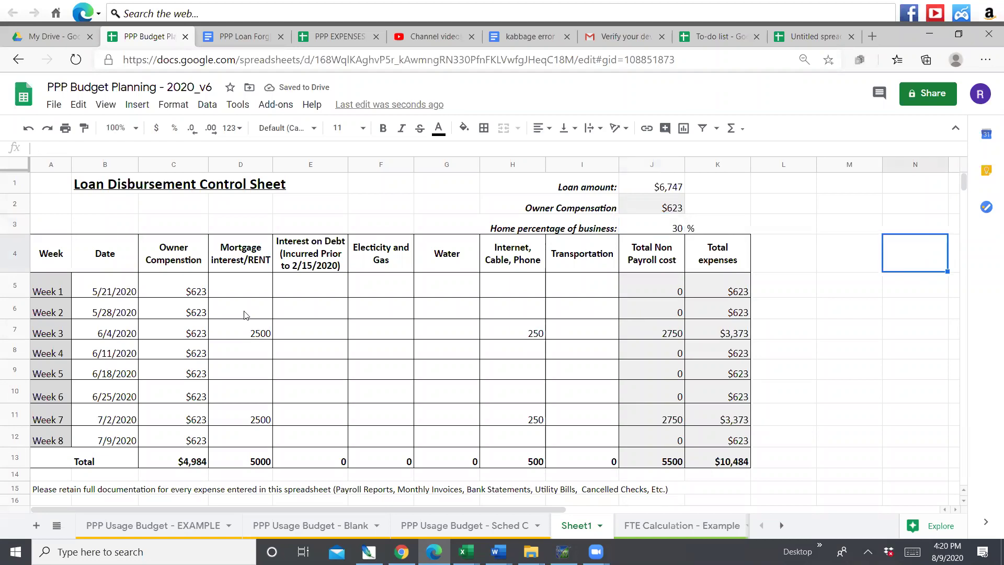
Step: Compare the Week 3 Mortgage interest/RENT entry on Sheet1 with the Other Allowable Costs spending on the Sched C sheet
{"action": "left_click", "coordinate": [255, 334]}
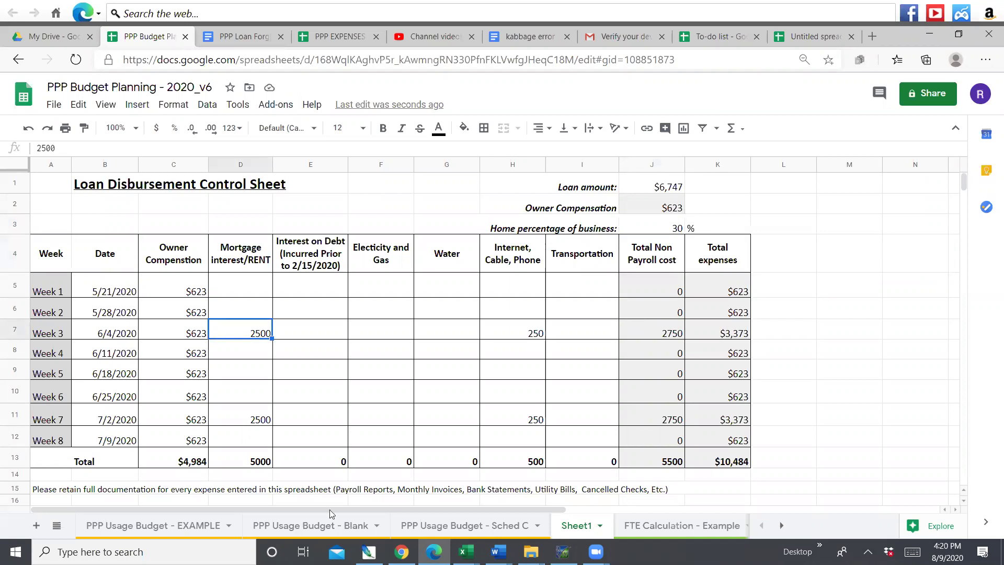
{"action": "left_click", "coordinate": [427, 526]}
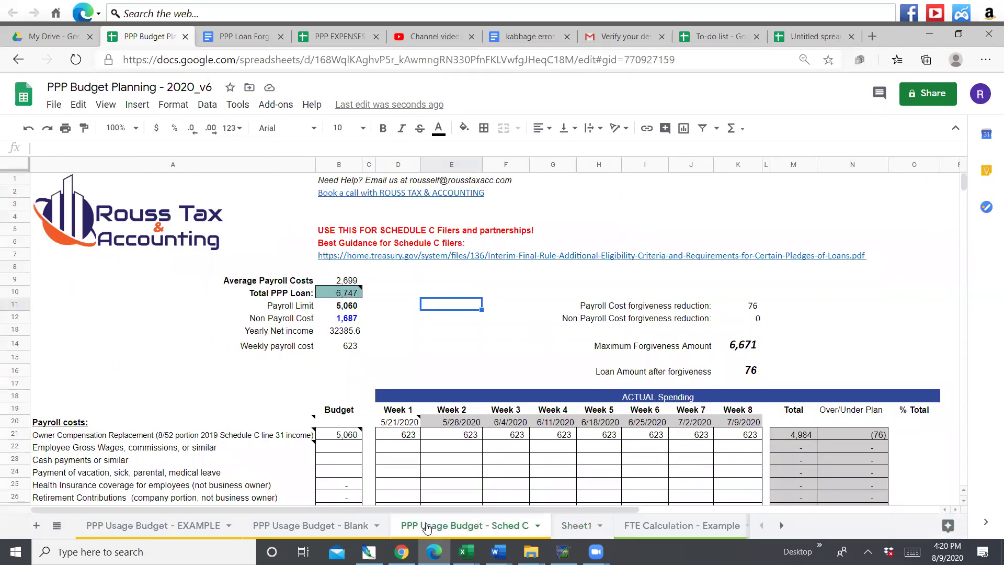
{"action": "scroll", "coordinate": [426, 526], "scroll_direction": "down", "scroll_amount": 8}
{"action": "scroll", "coordinate": [426, 526], "scroll_direction": "right", "scroll_amount": 5}
{"action": "scroll", "coordinate": [427, 526], "scroll_direction": "up", "scroll_amount": 6}
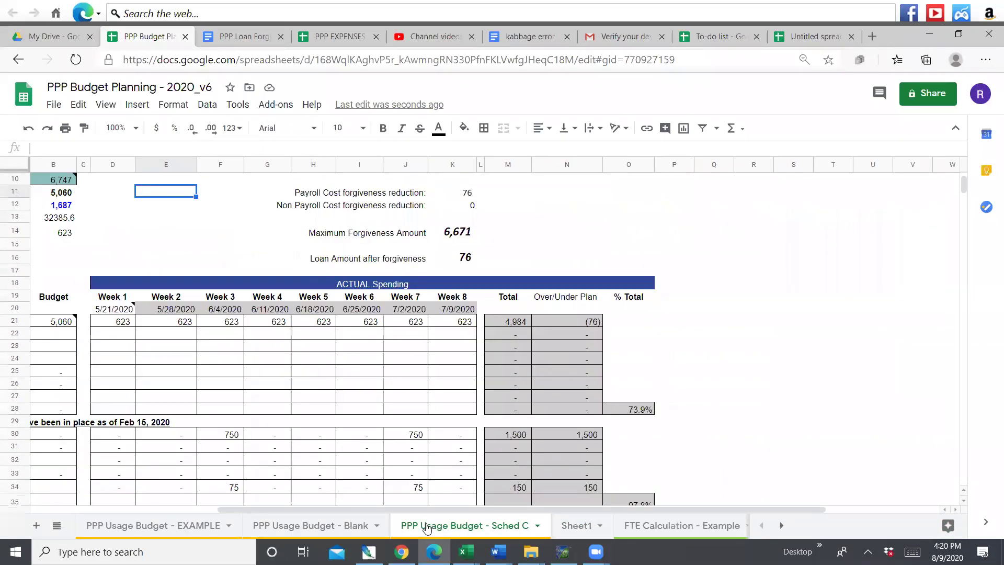
{"action": "scroll", "coordinate": [426, 526], "scroll_direction": "down", "scroll_amount": 3}
{"action": "scroll", "coordinate": [427, 526], "scroll_direction": "left", "scroll_amount": 5}
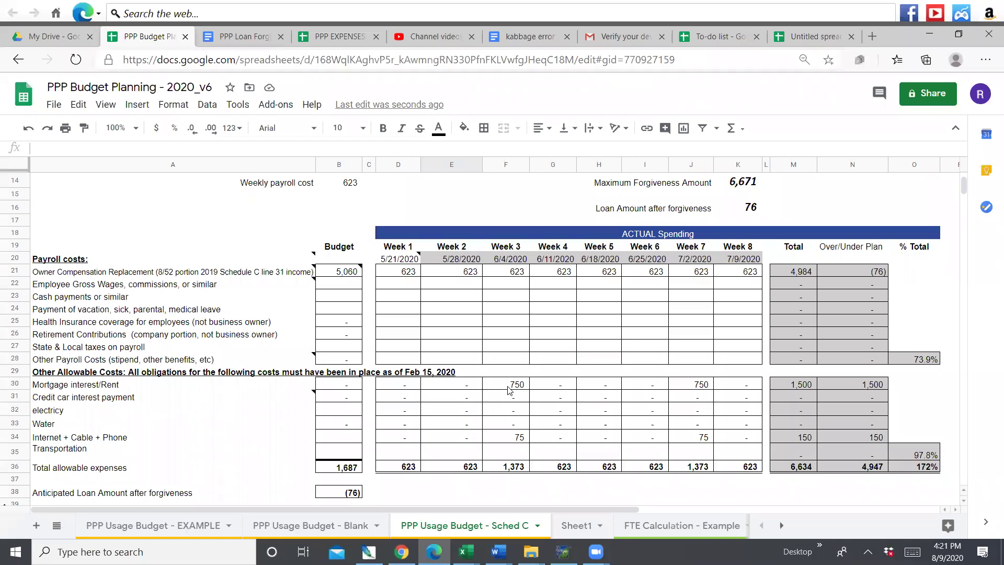
Step: Return to Sheet1 and set the Home percentage of business to 40
{"action": "left_click", "coordinate": [581, 518]}
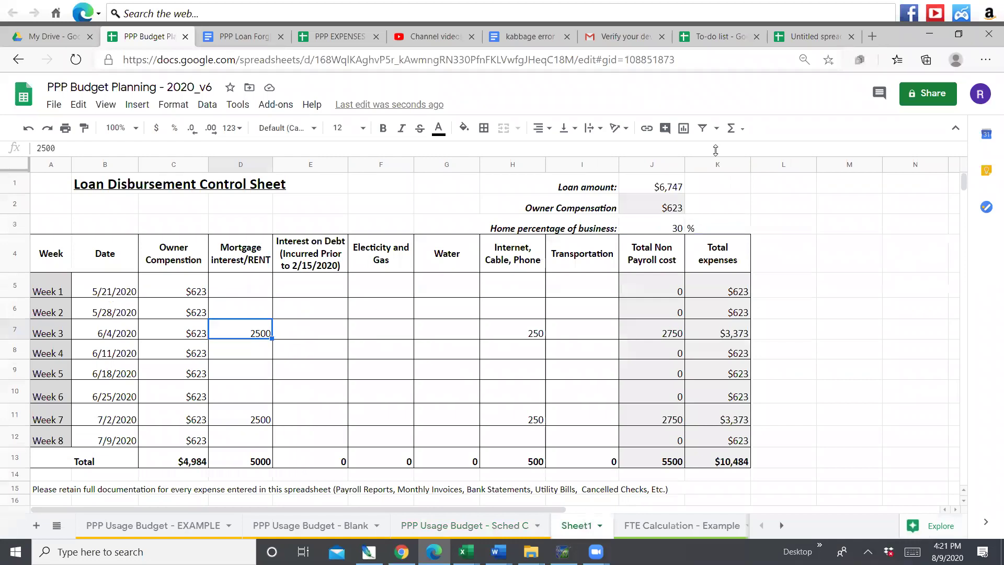
{"action": "left_click", "coordinate": [662, 230]}
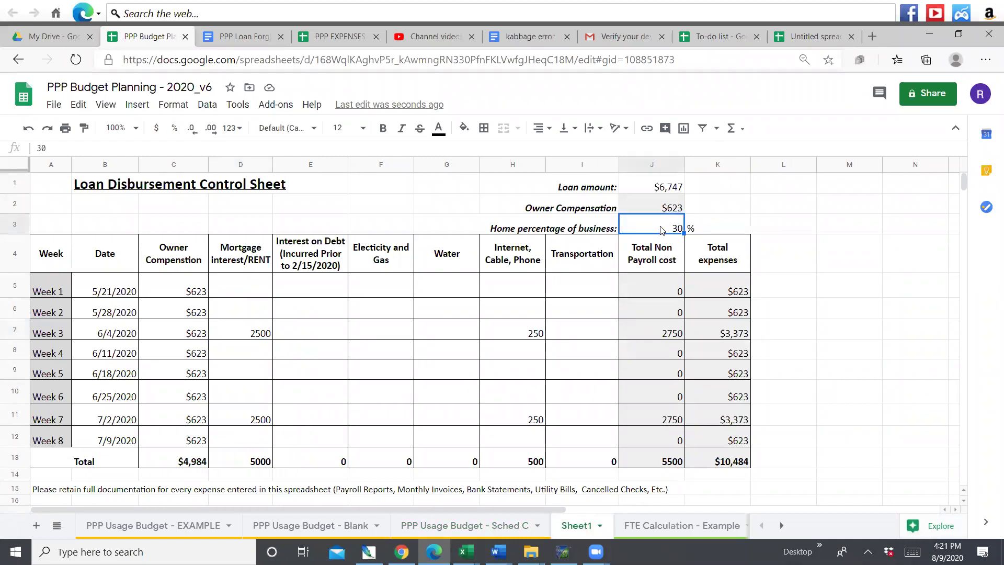
{"action": "type", "text": "40"}
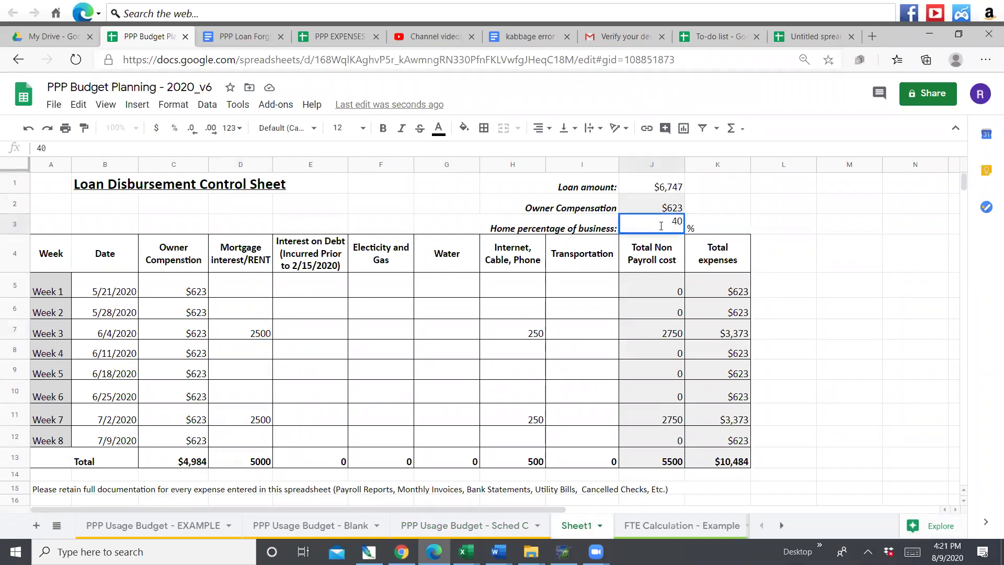
{"action": "key", "text": "Return"}
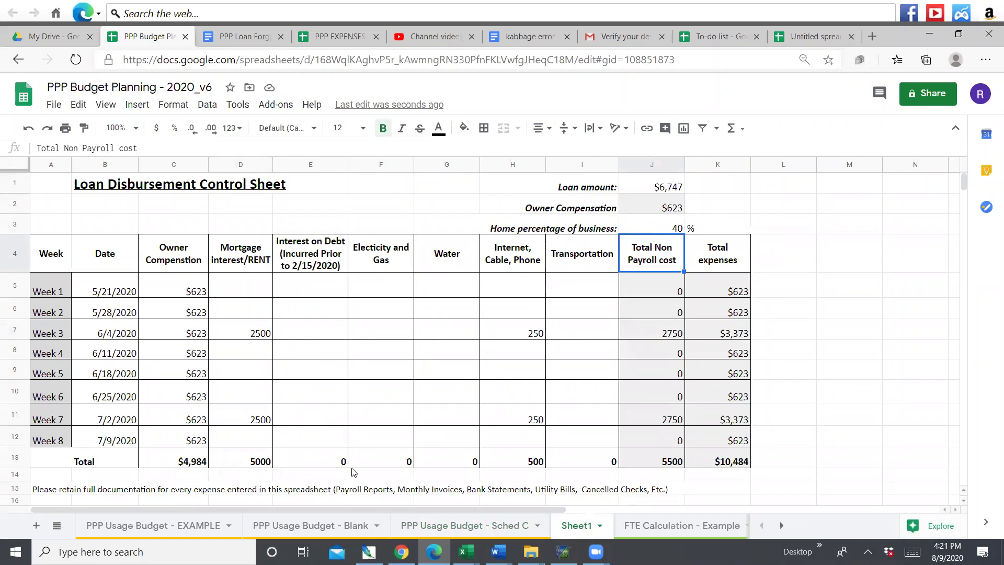
Step: Compare the Sched C Mortgage interest/Rent and Internet + Cable + Phone spending with the Week 3 entries on Sheet1
{"action": "key", "text": "ctrl+shift+Page_Up"}
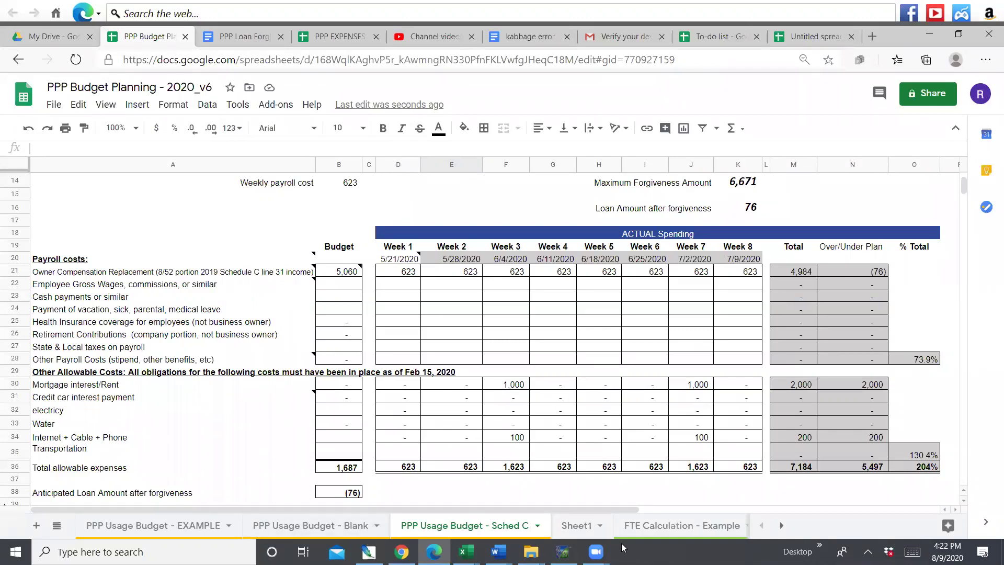
{"action": "left_click", "coordinate": [577, 525]}
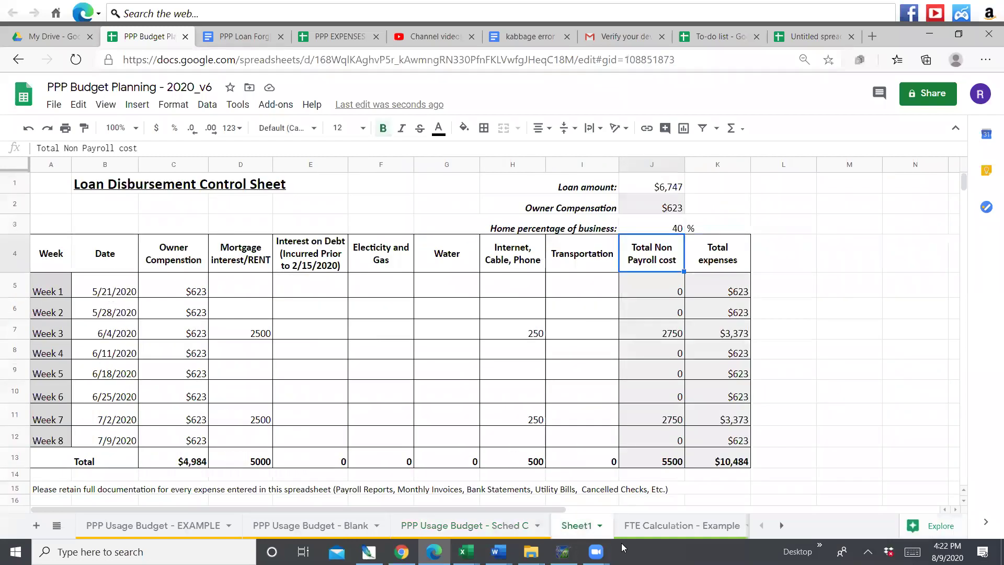
{"action": "left_click", "coordinate": [533, 333]}
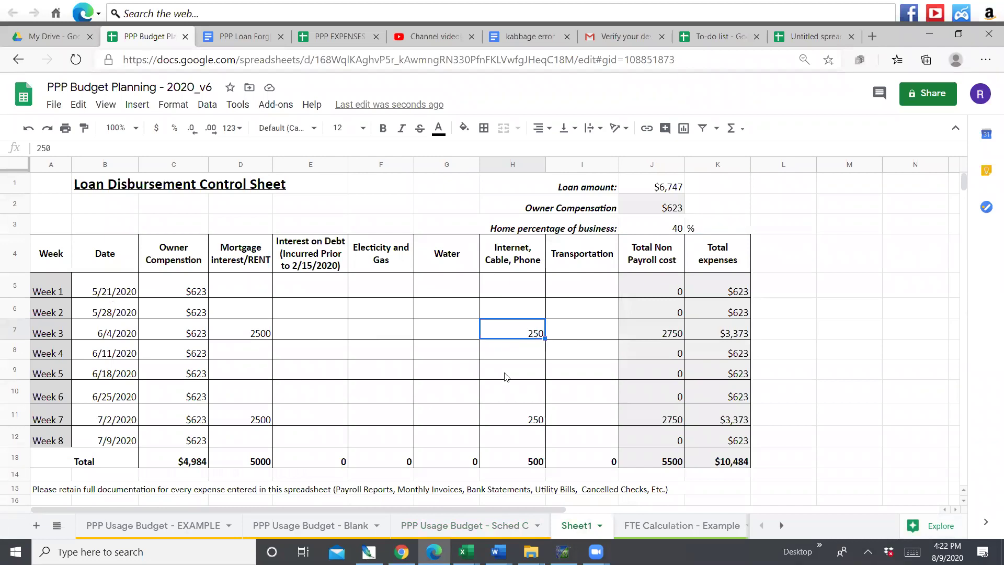
{"action": "left_click", "coordinate": [475, 511]}
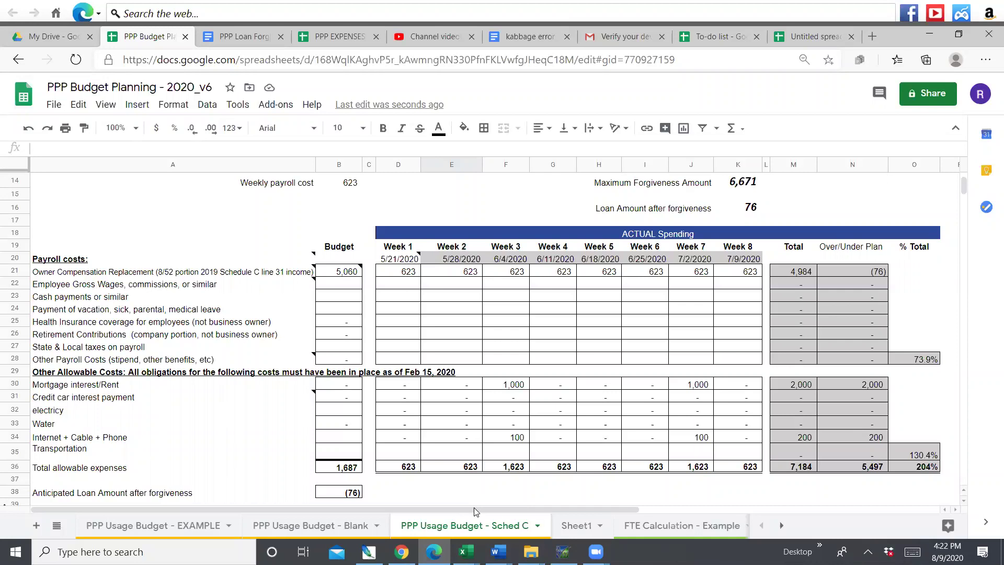
Step: Return to Sheet1 and set the Home percentage of business to 100
{"action": "key", "text": "ctrl+shift+Page_Down"}
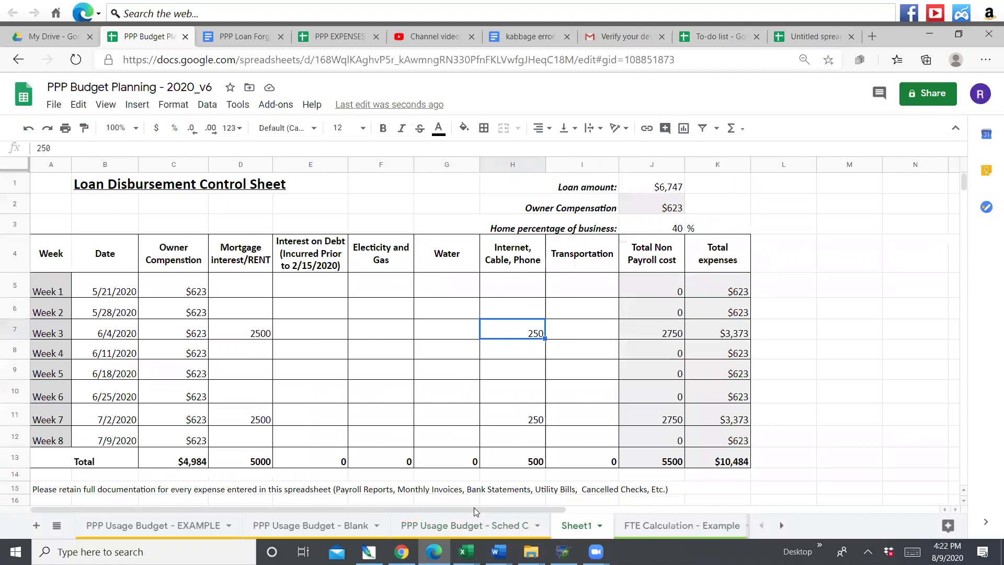
{"action": "left_click", "coordinate": [665, 228]}
{"action": "type", "text": "100"}
{"action": "key", "text": "Return"}
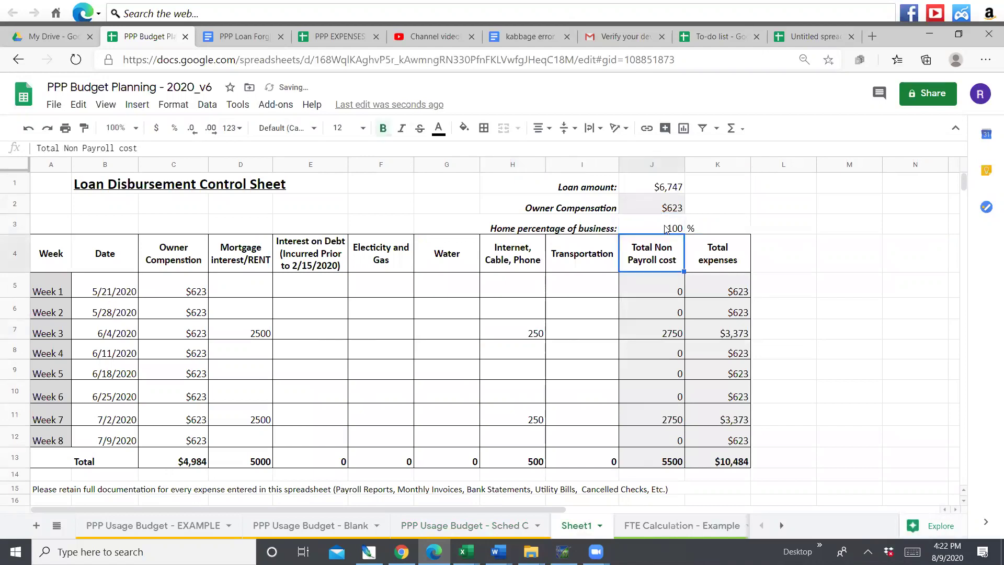
Step: Examine the Sched C spending totals, the Payroll Limit formula and the comment on the Total PPP Loan
{"action": "left_click", "coordinate": [484, 524]}
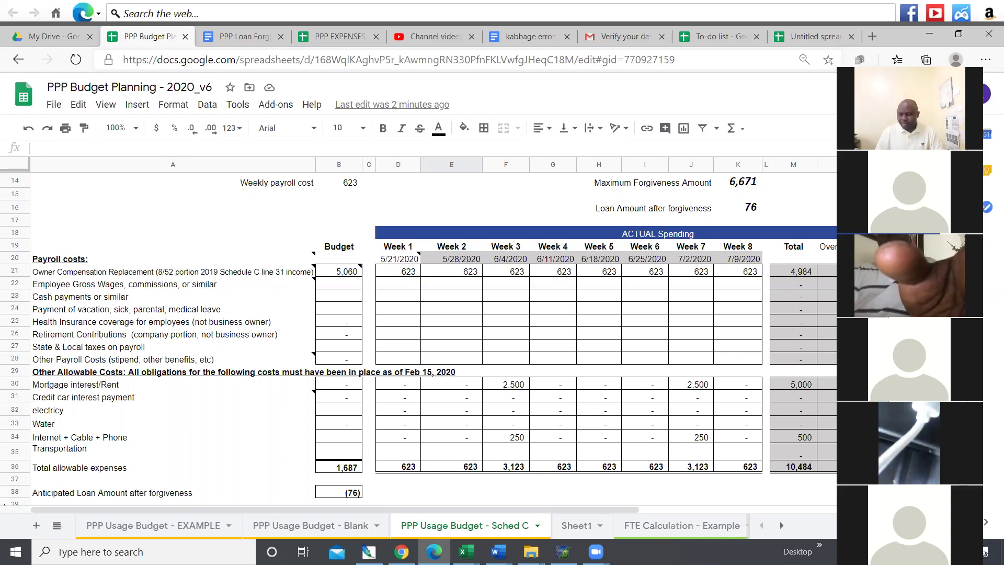
{"action": "left_click", "coordinate": [784, 492]}
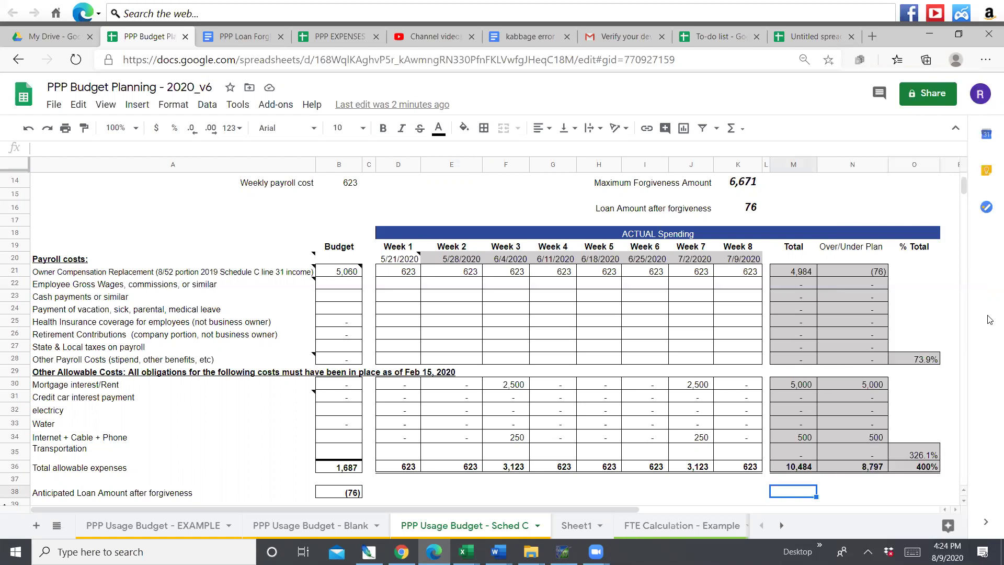
{"action": "left_click", "coordinate": [861, 196]}
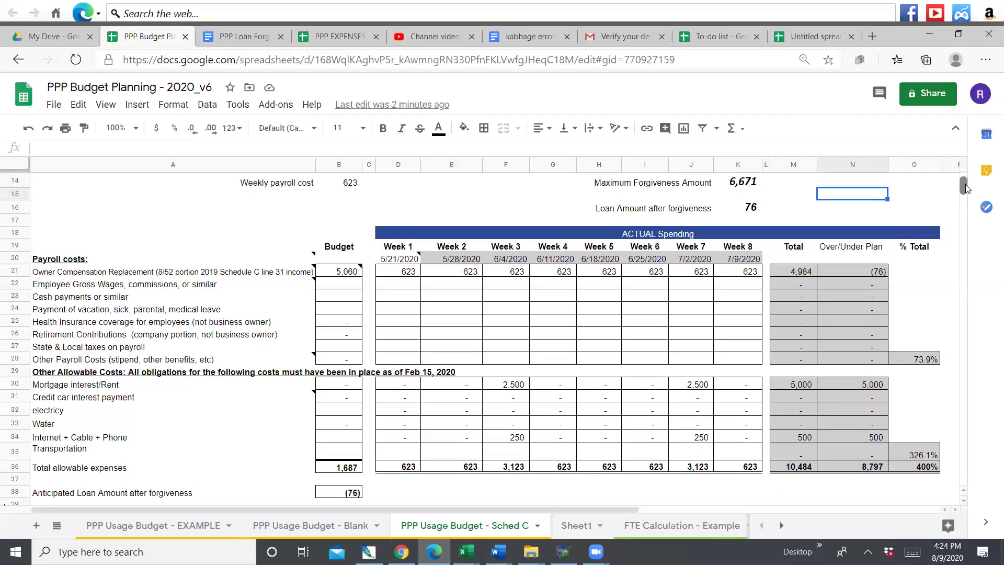
{"action": "scroll", "coordinate": [964, 184], "scroll_direction": "up", "scroll_amount": 5}
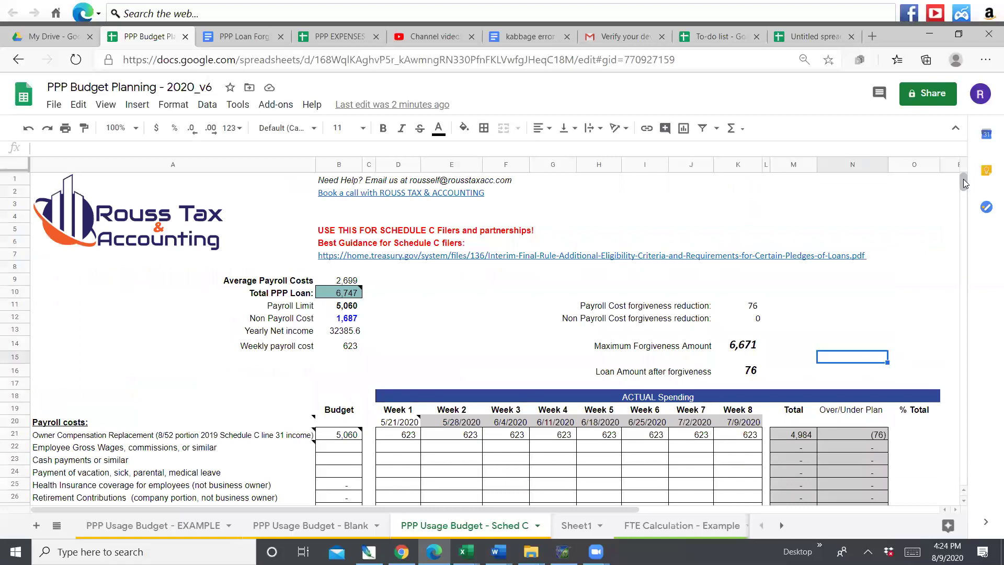
{"action": "left_click_drag", "start_coordinate": [963, 181], "coordinate": [962, 180]}
{"action": "mouse_move", "coordinate": [336, 295]}
{"action": "left_click", "coordinate": [345, 309]}
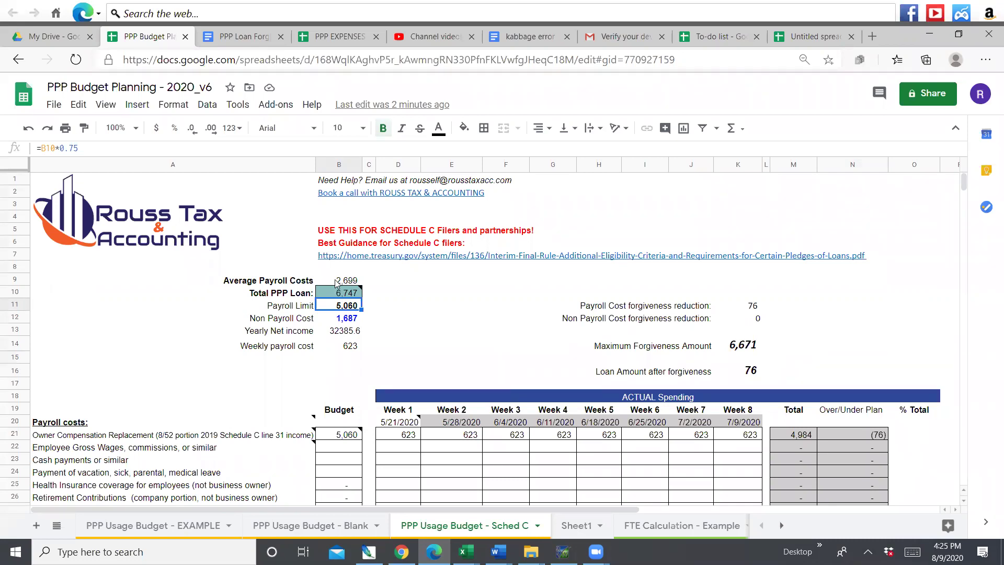
{"action": "mouse_move", "coordinate": [339, 292]}
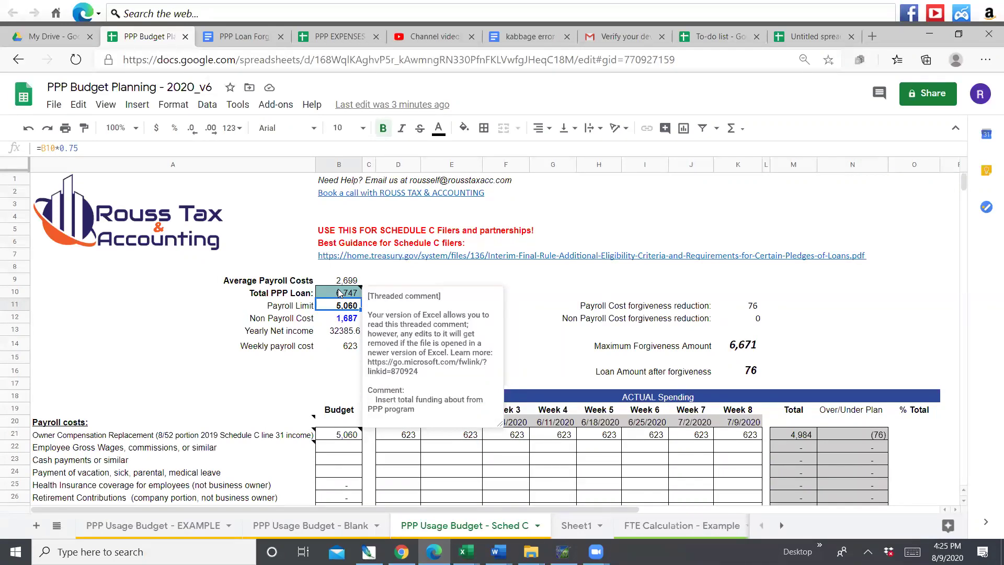
{"action": "left_click", "coordinate": [862, 291]}
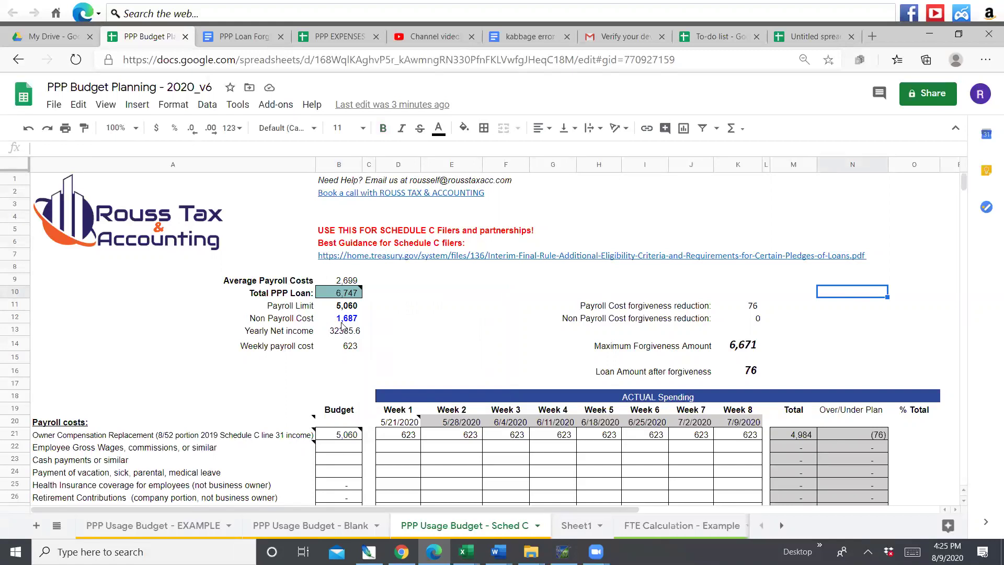
Step: Check the Sched C spending table against Sheet1 and inspect the formula behind the Loan Amount after forgiveness
{"action": "scroll", "coordinate": [342, 325], "scroll_direction": "down", "scroll_amount": 5}
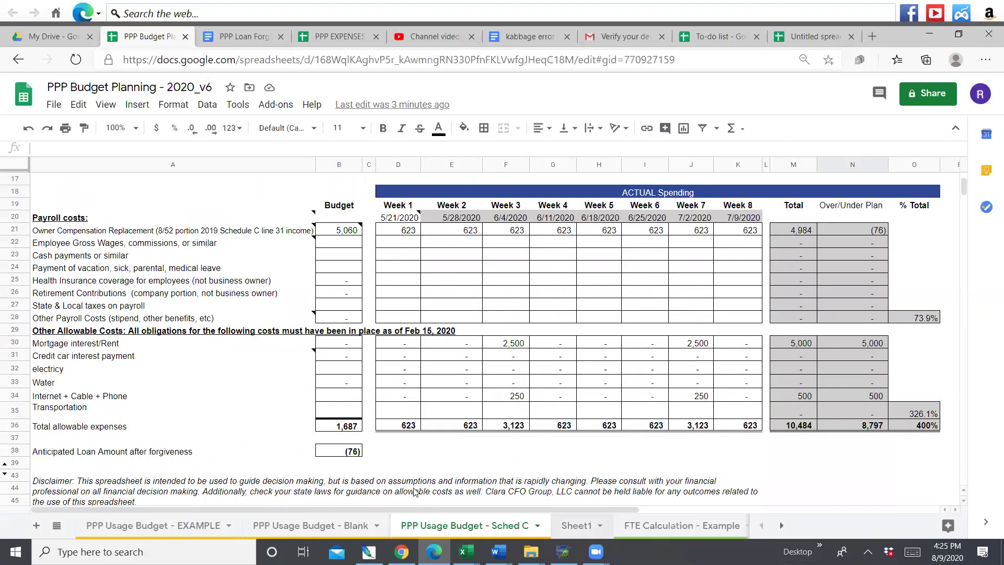
{"action": "key", "text": "ctrl+Page_Down"}
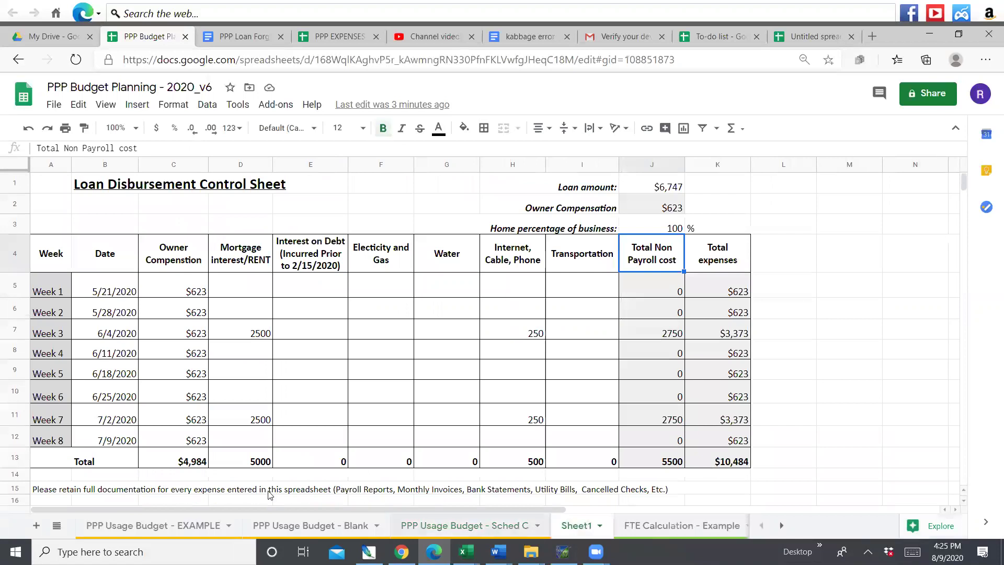
{"action": "key", "text": "ctrl+Page_Up"}
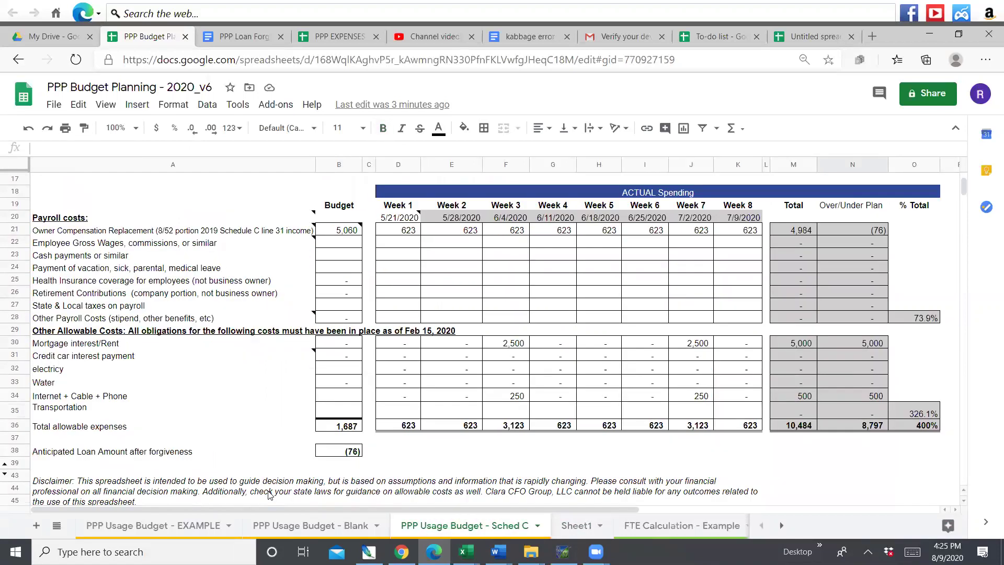
{"action": "scroll", "coordinate": [268, 494], "scroll_direction": "up", "scroll_amount": 1}
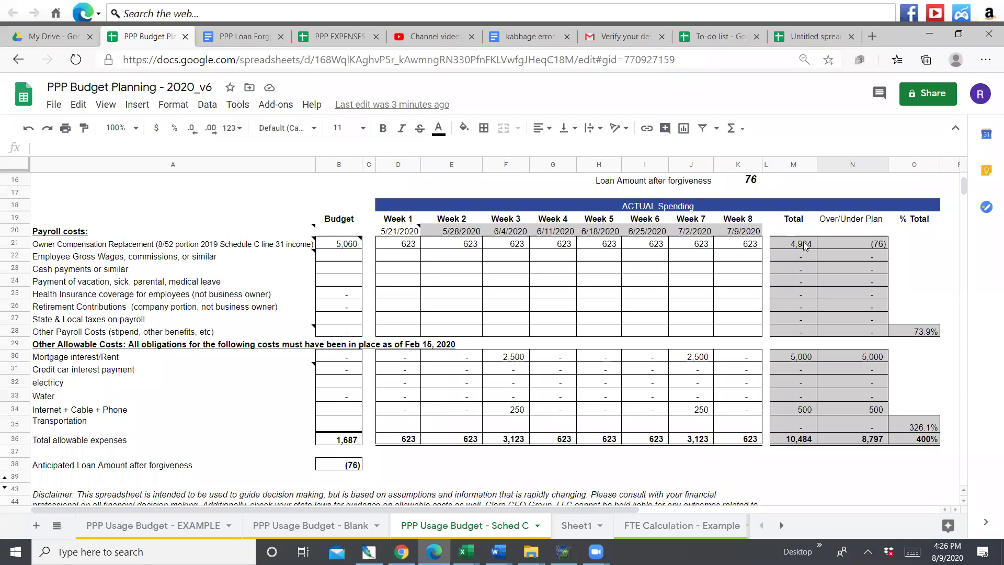
{"action": "scroll", "coordinate": [805, 246], "scroll_direction": "up", "scroll_amount": 3}
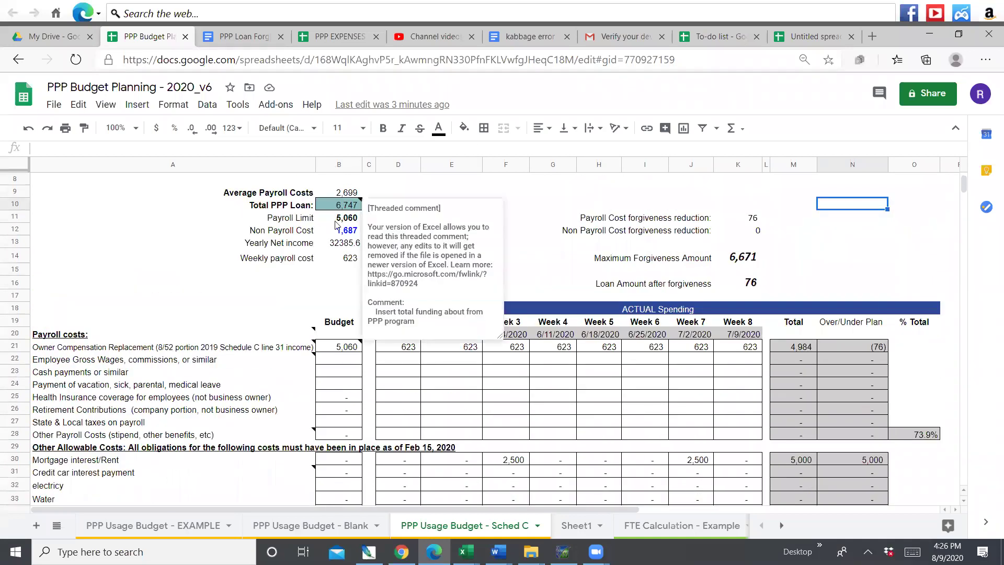
{"action": "left_click", "coordinate": [751, 283]}
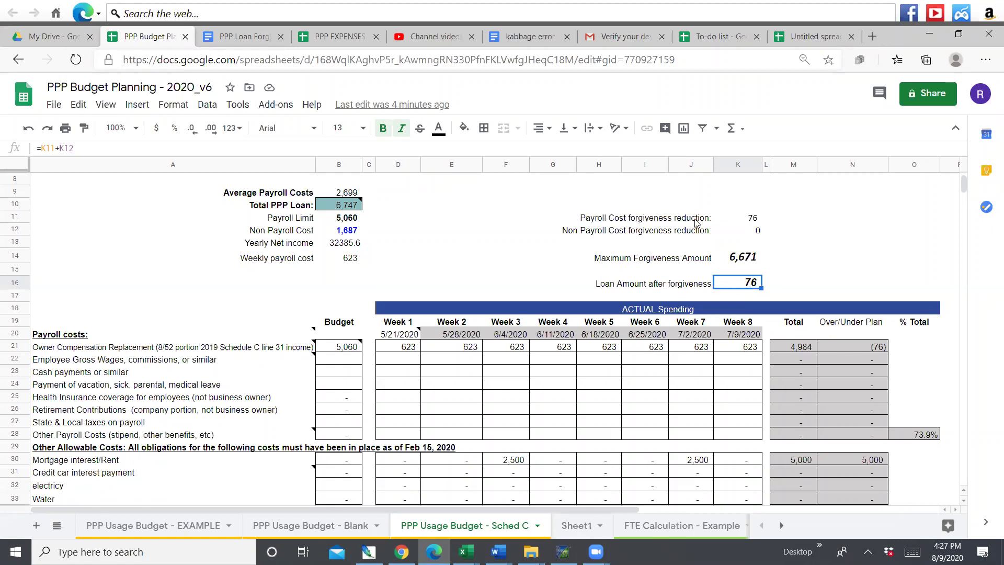
Step: Inspect the formulas behind the Payroll Cost forgiveness reduction and the Payroll Limit on the Sched C sheet
{"action": "left_click", "coordinate": [750, 219]}
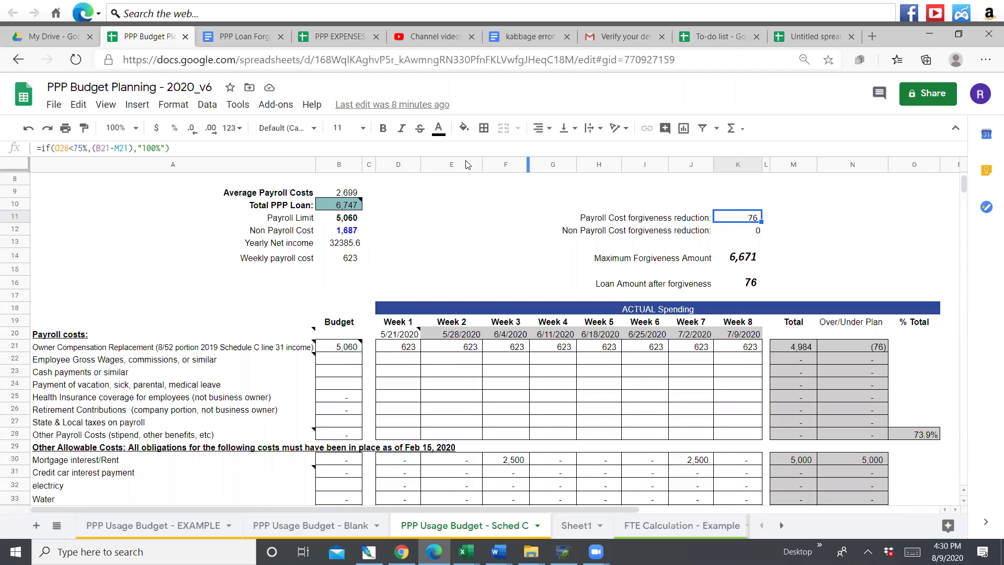
{"action": "left_click", "coordinate": [340, 219]}
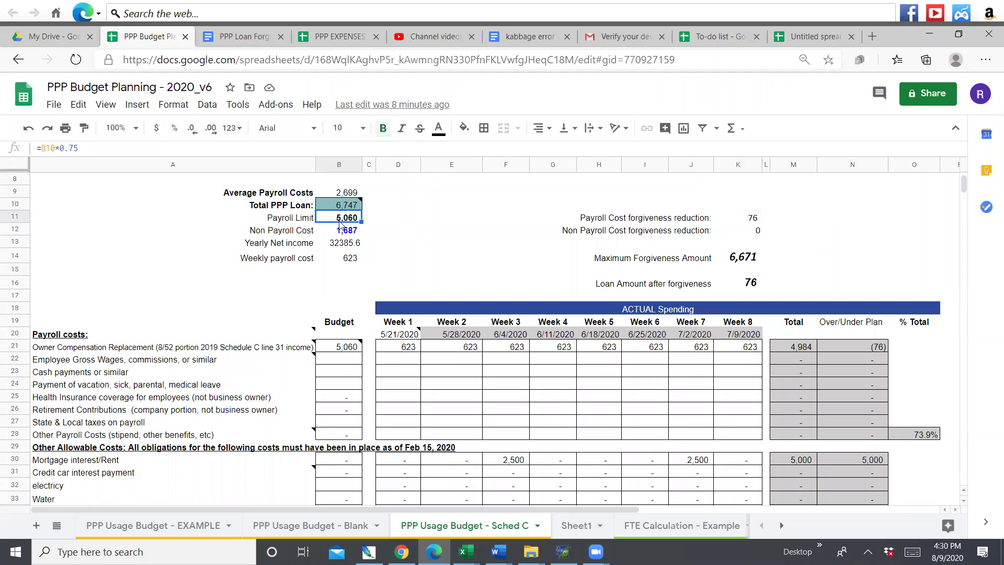
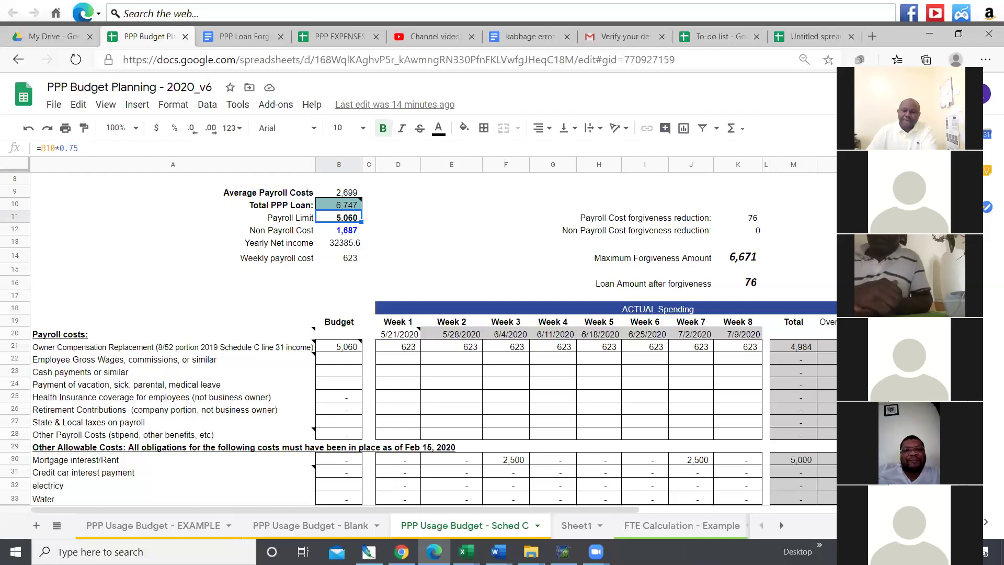
{"action": "left_click", "coordinate": [487, 244]}
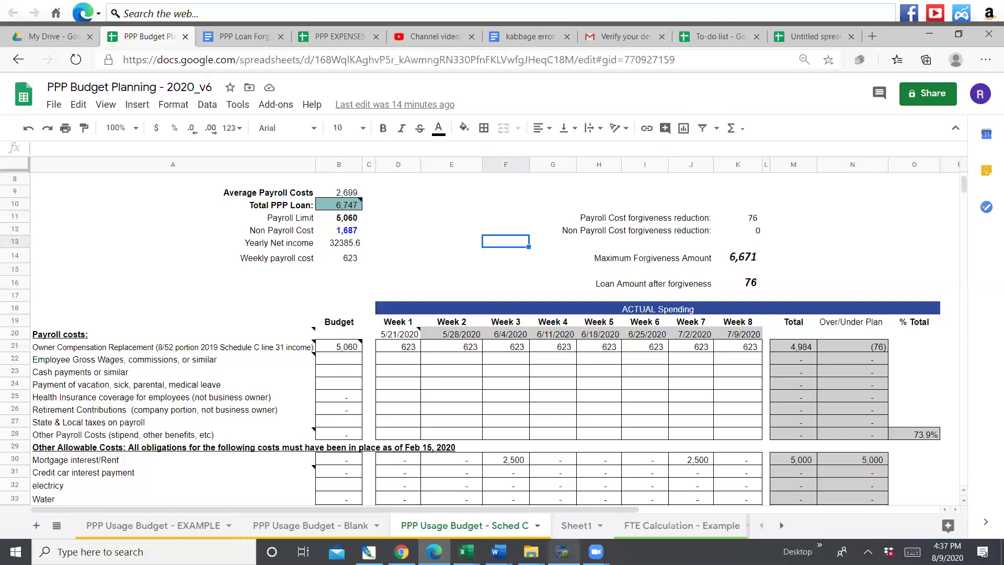
Step: Set the Week 1 date on Sheet1's Loan Disbursement Control Sheet to 6/12/2020
{"action": "key", "text": "ctrl+shift+Page_Down"}
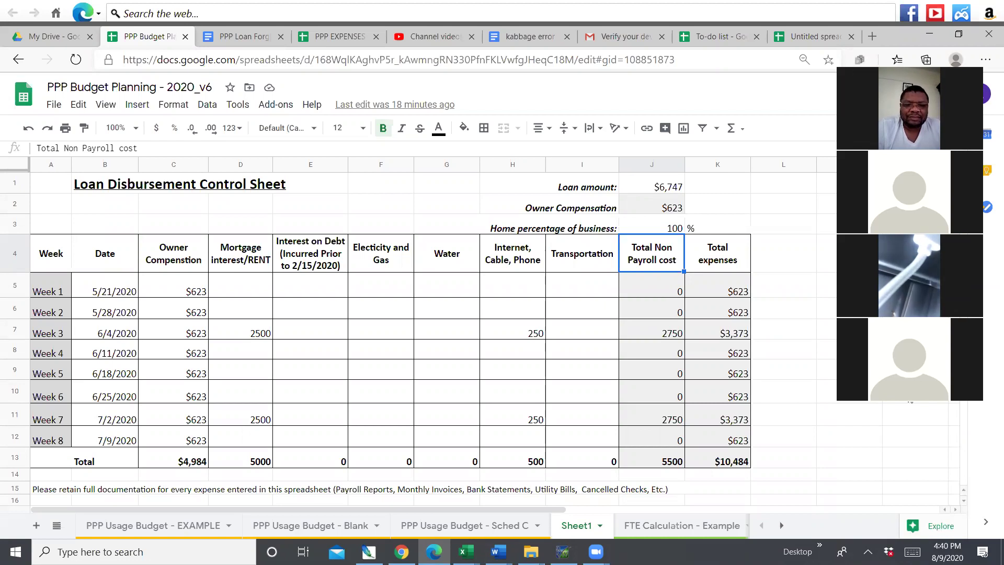
{"action": "left_click", "coordinate": [458, 219]}
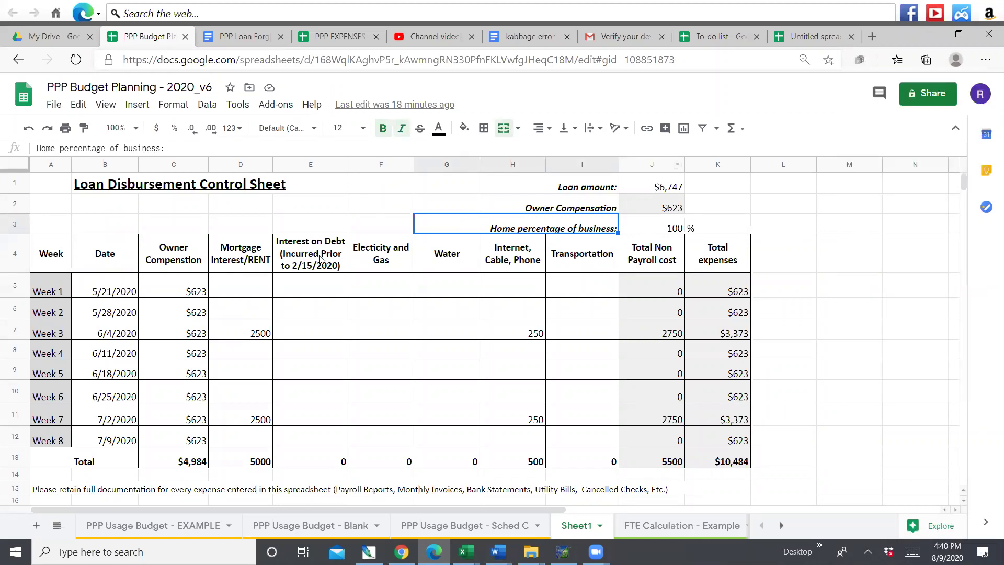
{"action": "left_click", "coordinate": [104, 288]}
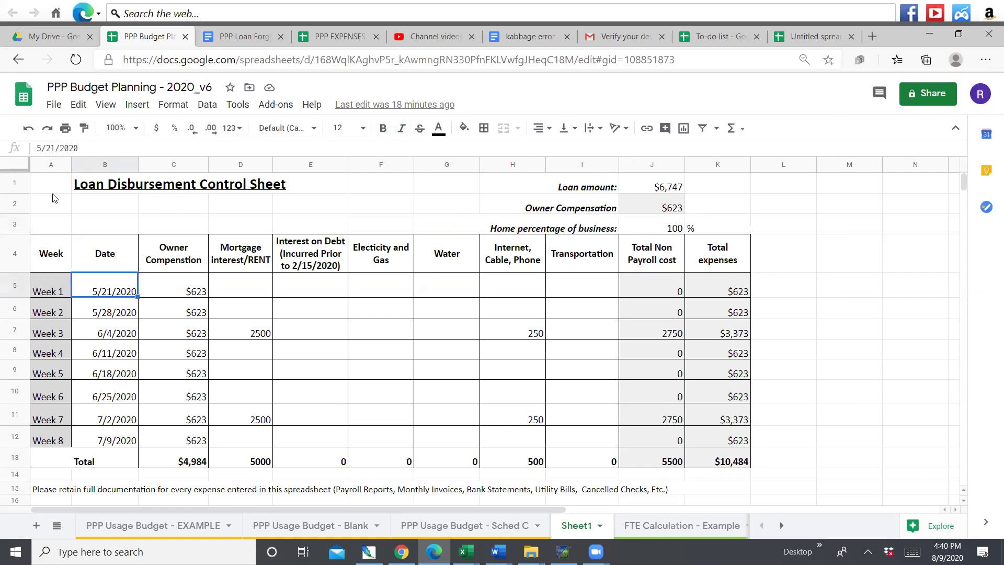
{"action": "type", "text": "6/"}
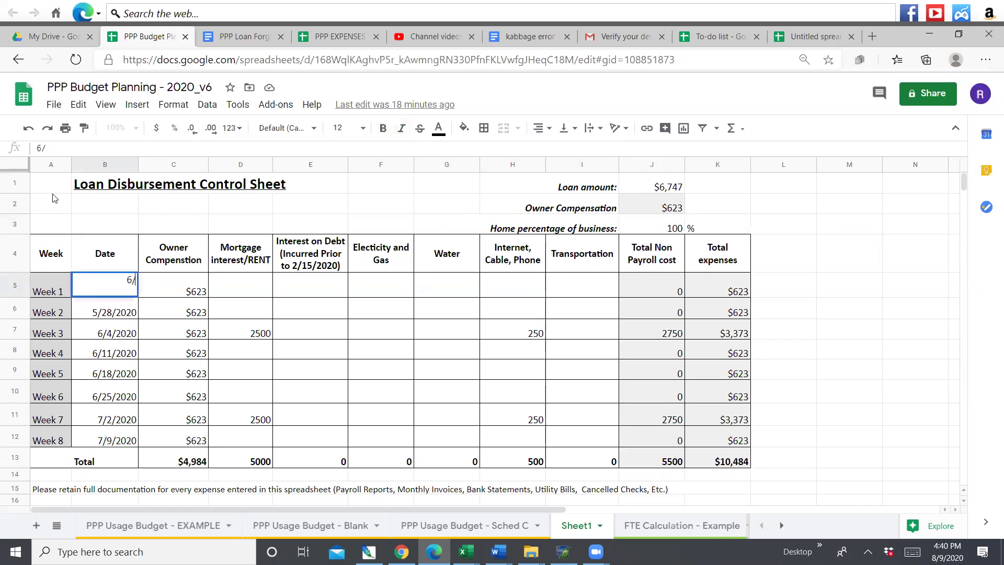
{"action": "type", "text": "12"}
{"action": "type", "text": "/200"}
{"action": "type", "text": "020"}
{"action": "key", "text": "Return"}
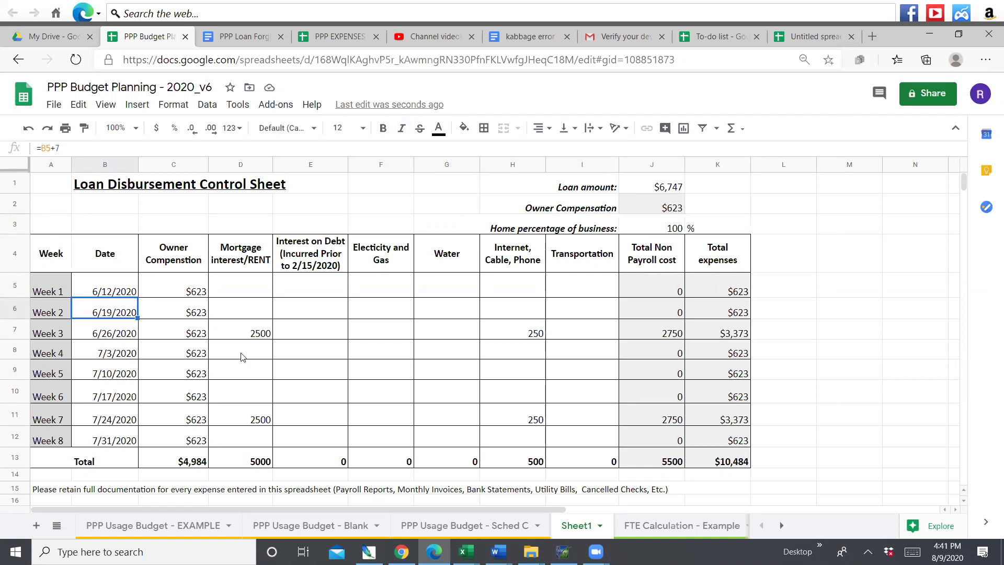
Step: Compare the weekly dates on the Sched C sheet with Sheet1 and read the comment on the Week 1 date
{"action": "left_click", "coordinate": [459, 514]}
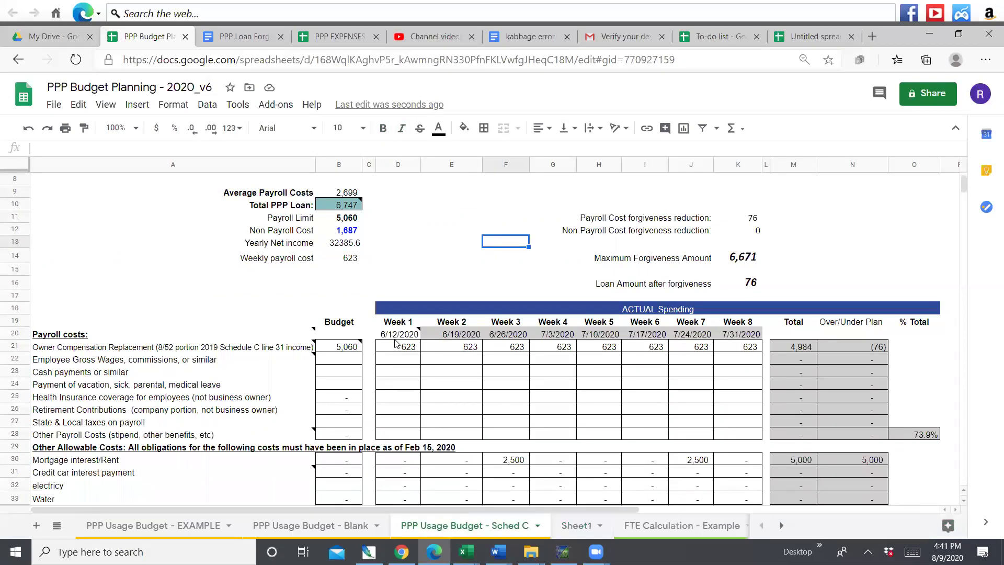
{"action": "mouse_move", "coordinate": [396, 335]}
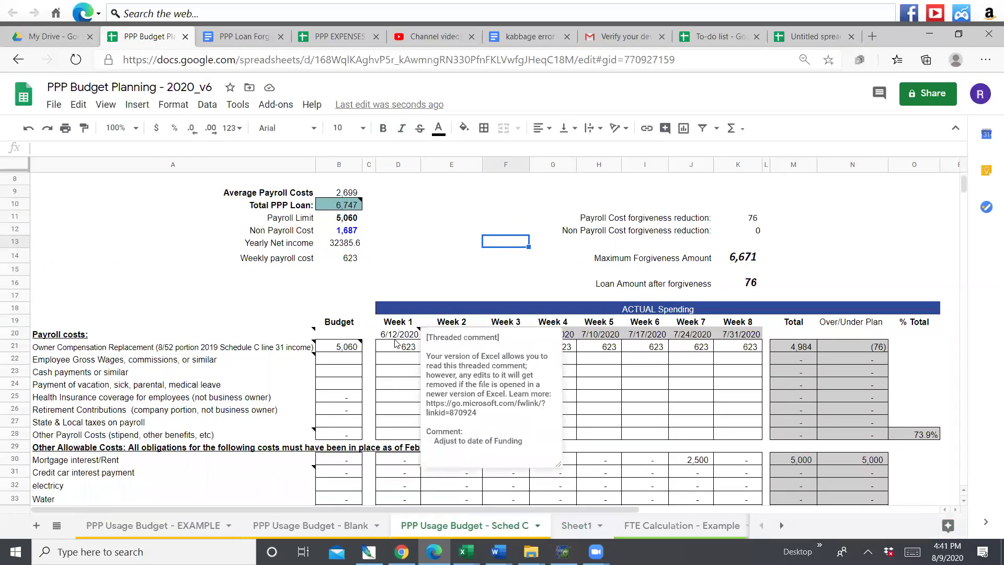
{"action": "left_click", "coordinate": [669, 401]}
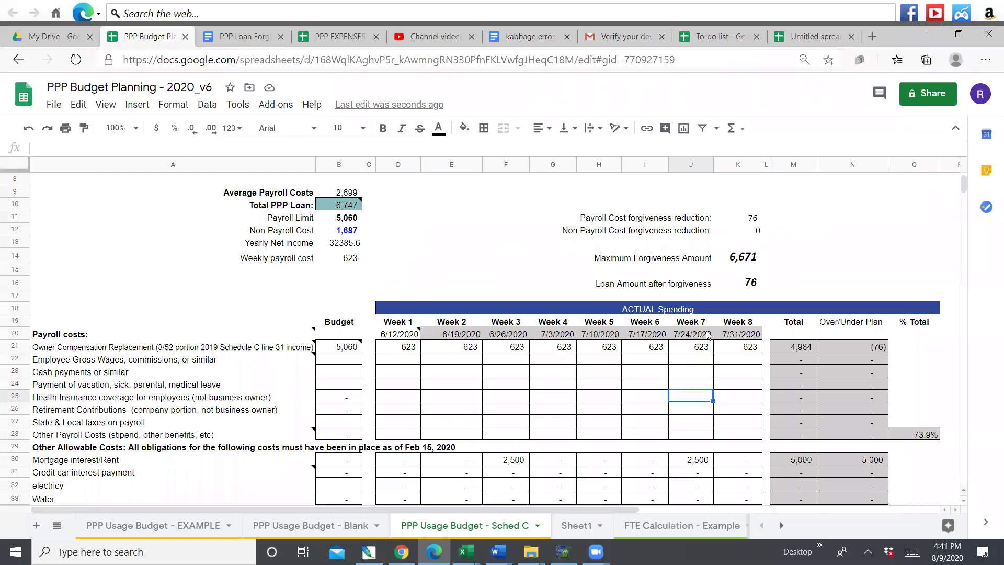
{"action": "left_click", "coordinate": [577, 512]}
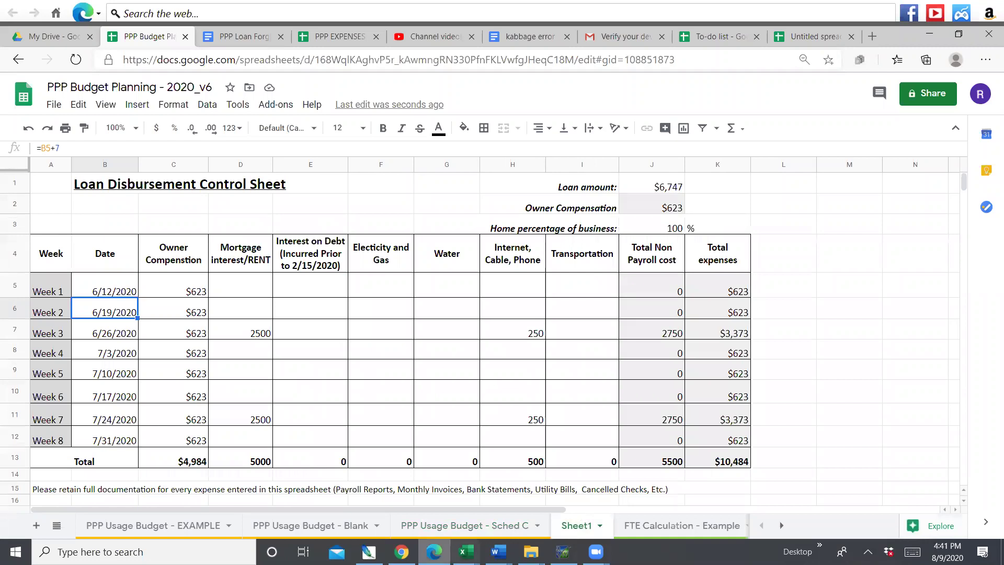
{"action": "left_click", "coordinate": [474, 516]}
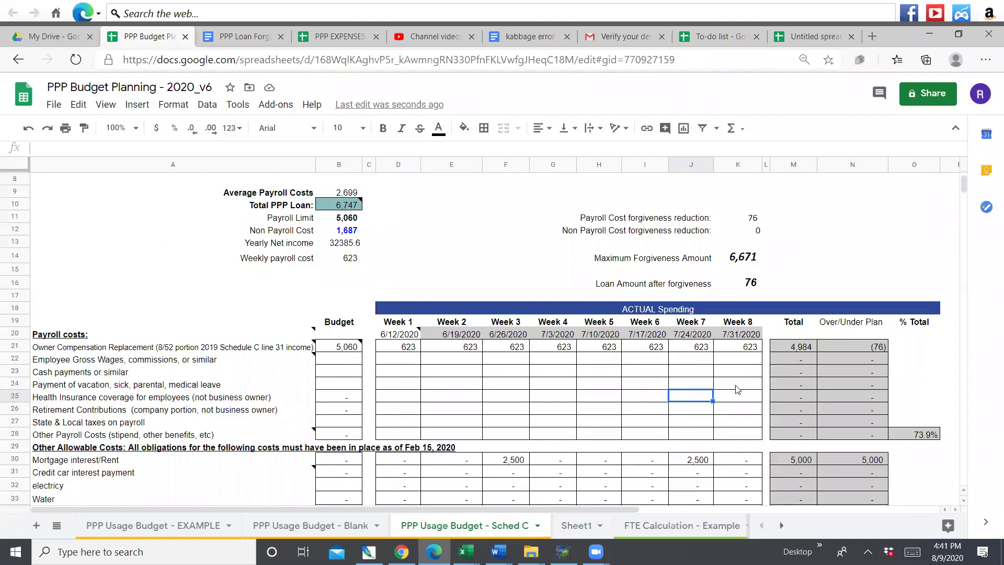
{"action": "left_click", "coordinate": [576, 524]}
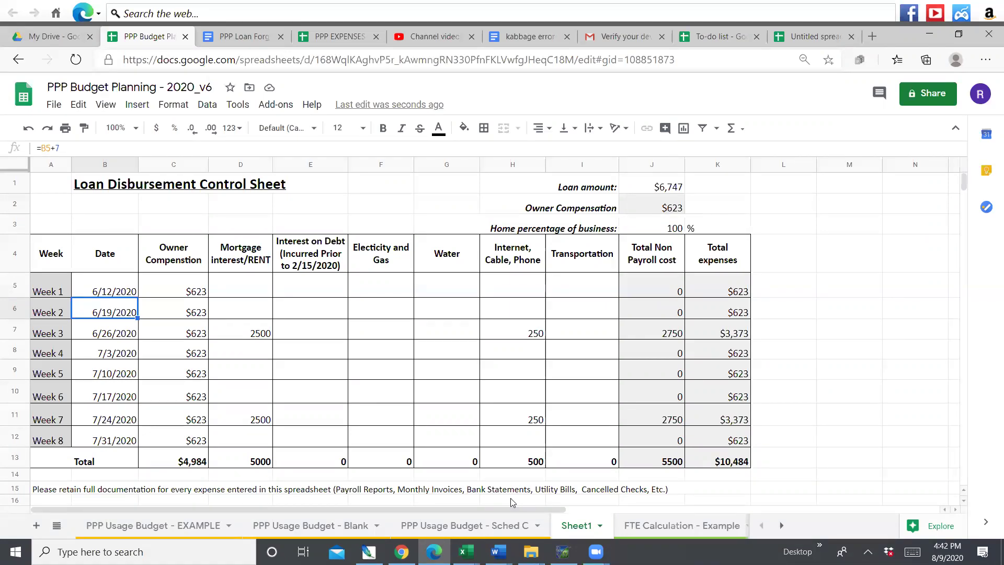
{"action": "left_click", "coordinate": [503, 520]}
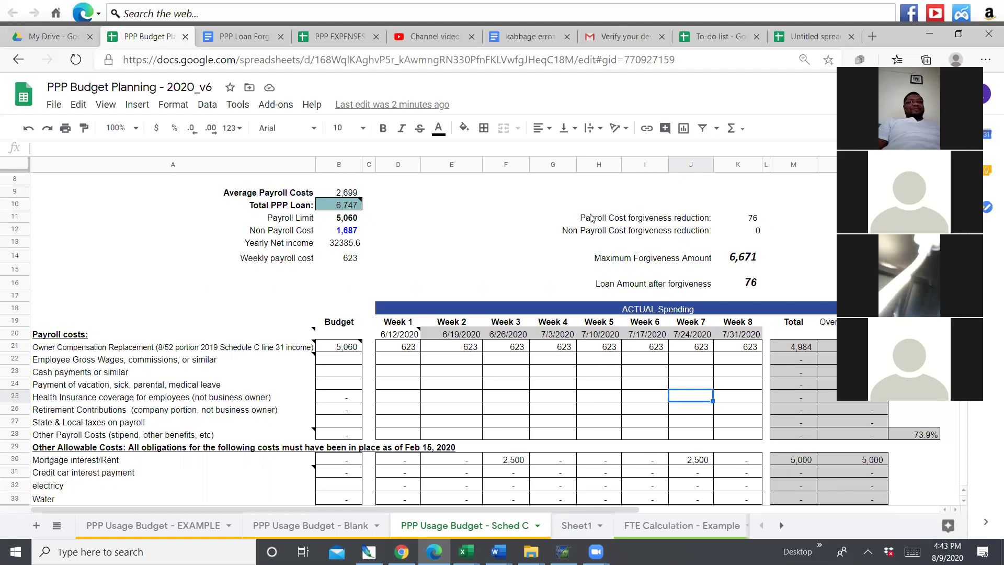
{"action": "left_click", "coordinate": [480, 194]}
{"action": "left_click_drag", "start_coordinate": [481, 195], "coordinate": [437, 228]}
{"action": "left_click", "coordinate": [437, 228]}
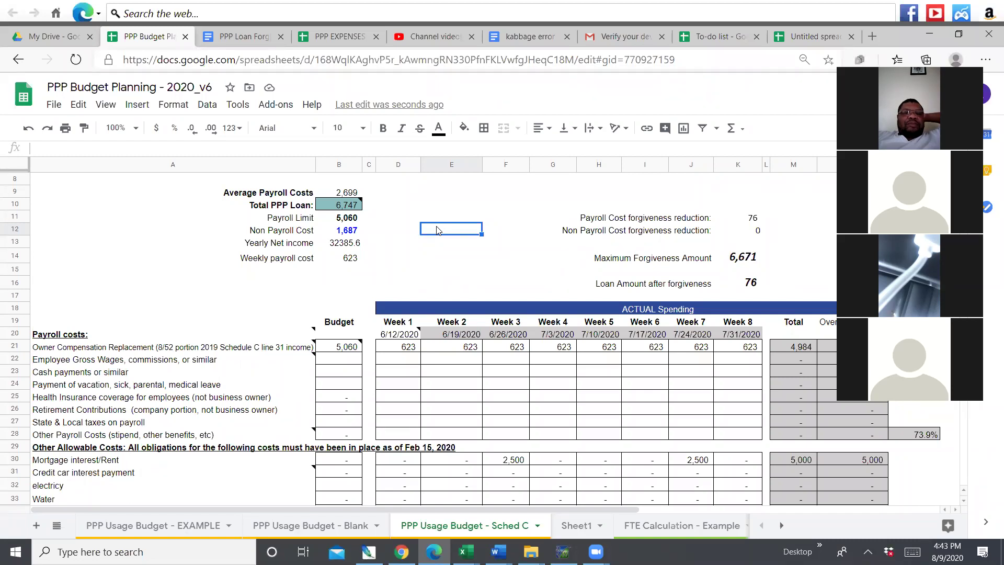
{"action": "left_click", "coordinate": [445, 207]}
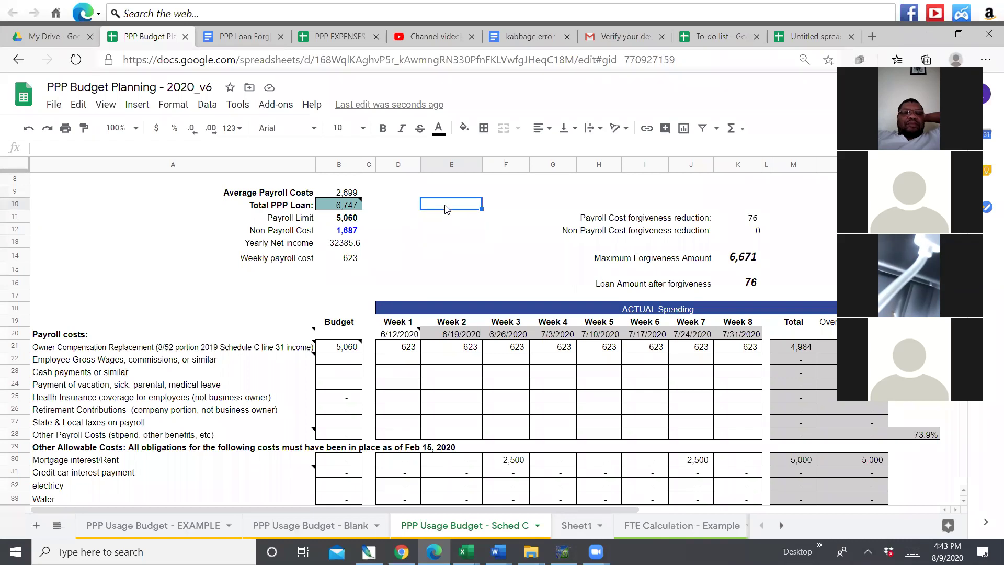
{"action": "left_click", "coordinate": [453, 194]}
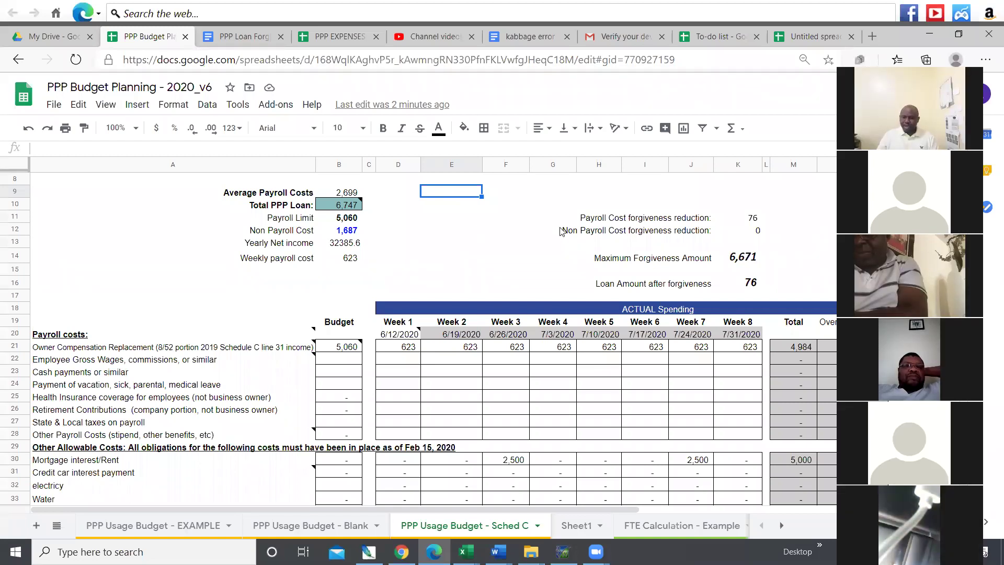
{"action": "key", "text": "Down"}
{"action": "key", "text": "Down"}
{"action": "key", "text": "Down"}
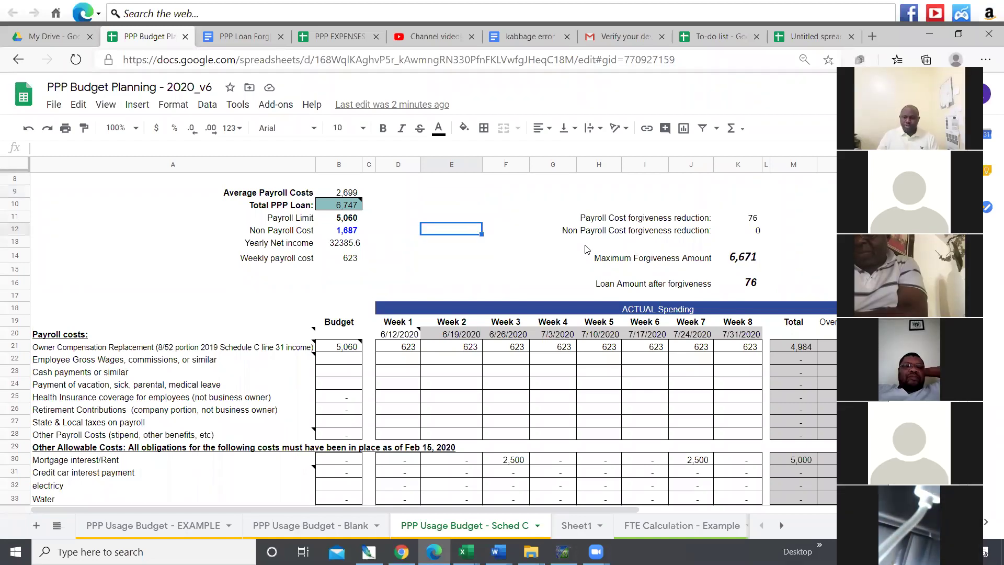